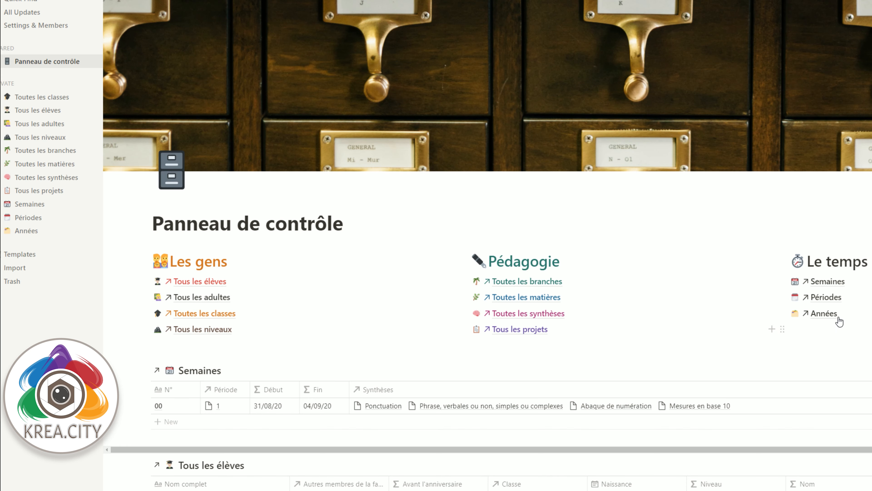
# Step: Open the Périodes database and then the Semaines database of the finished example to examine their columns
pyautogui.click(834, 302)
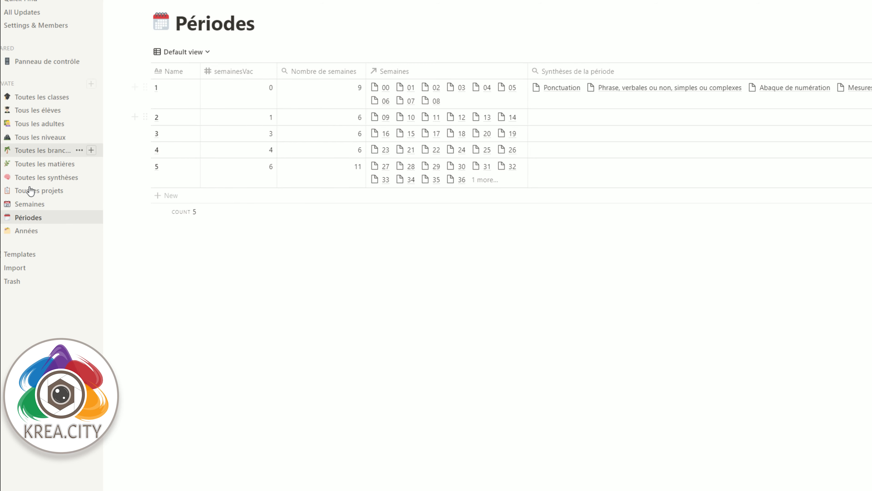
pyautogui.click(23, 208)
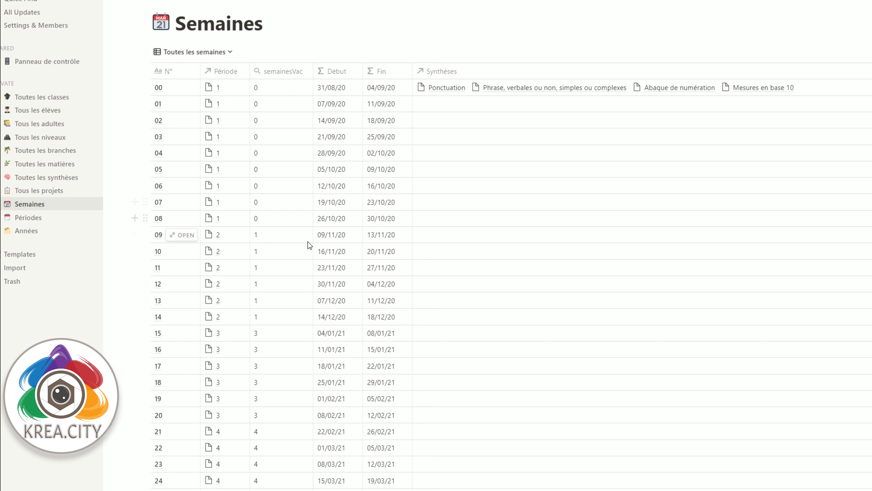
pyautogui.moveTo(352, 228); pyautogui.dragTo(355, 237)
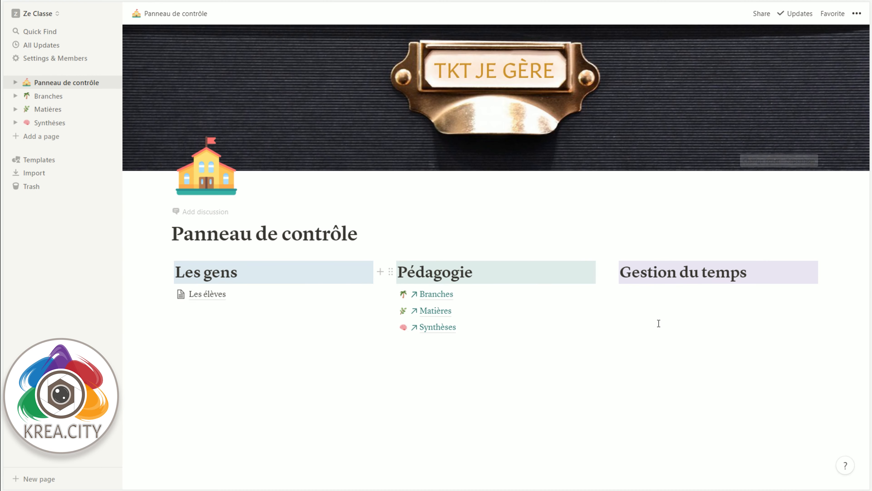
# Step: Create a sub-page named Périodes under the Gestion du temps heading and make it a table database
pyautogui.click(675, 288)
pyautogui.write('/page')
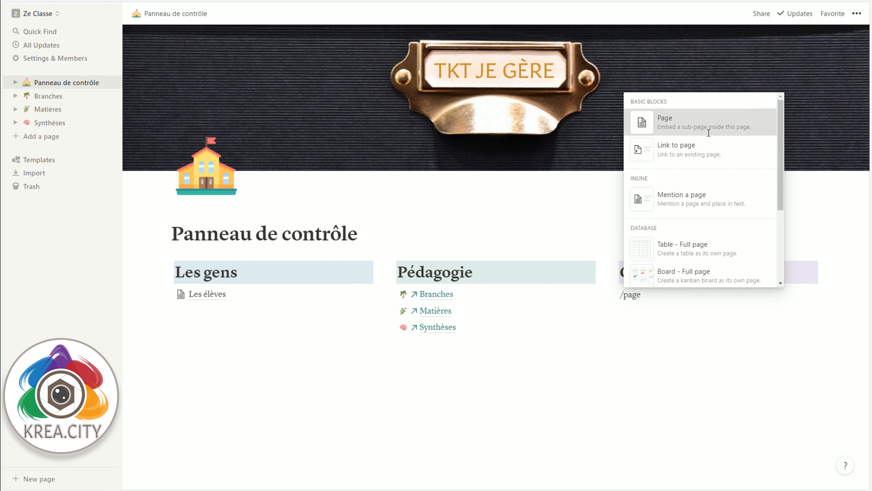
pyautogui.click(709, 137)
pyautogui.write('Pé')
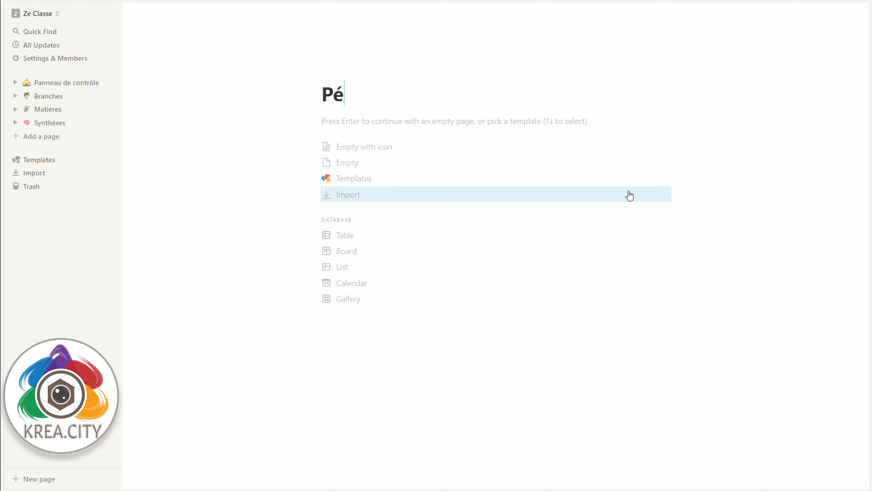
pyautogui.write('riodes')
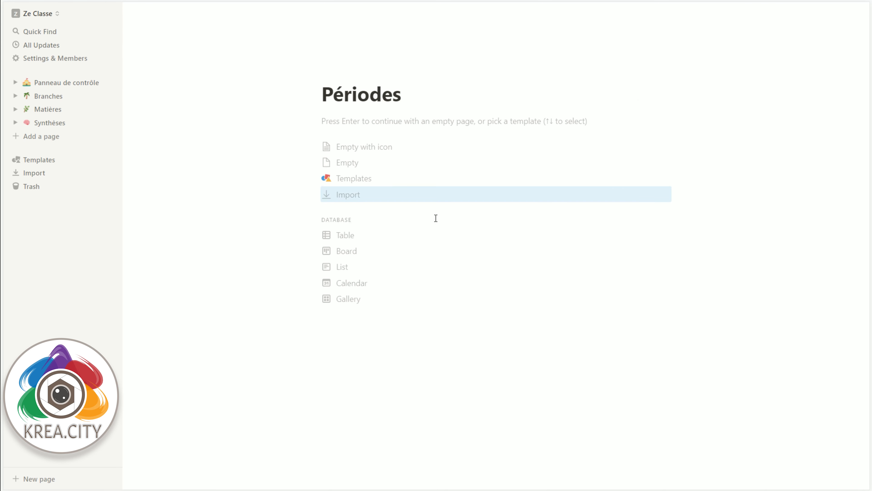
pyautogui.click(346, 236)
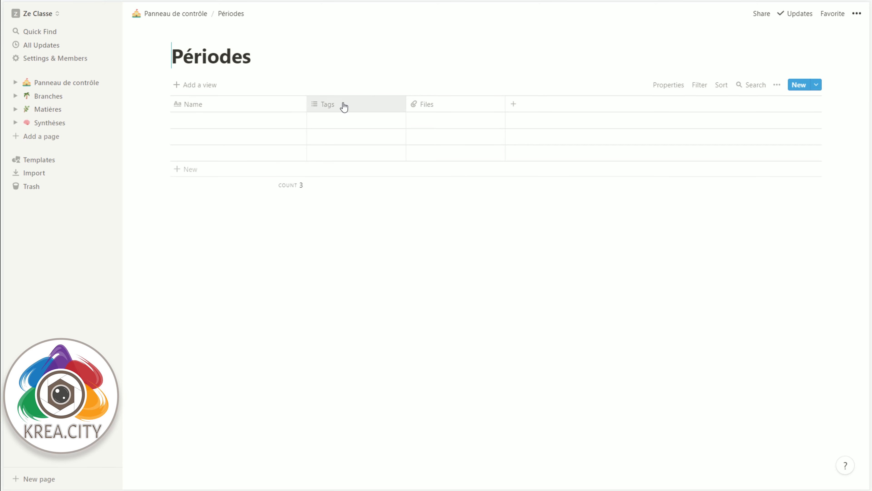
# Step: Delete the Files property from the Périodes table
pyautogui.click(434, 108)
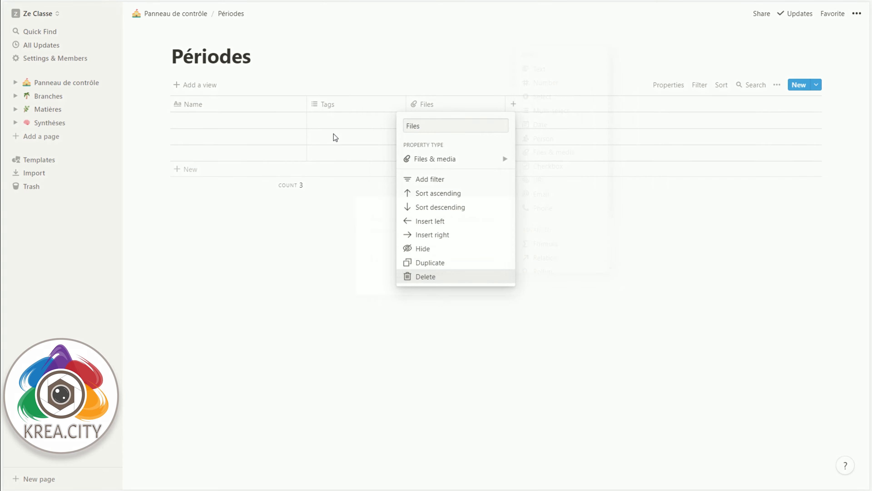
pyautogui.click(436, 277)
pyautogui.click(430, 262)
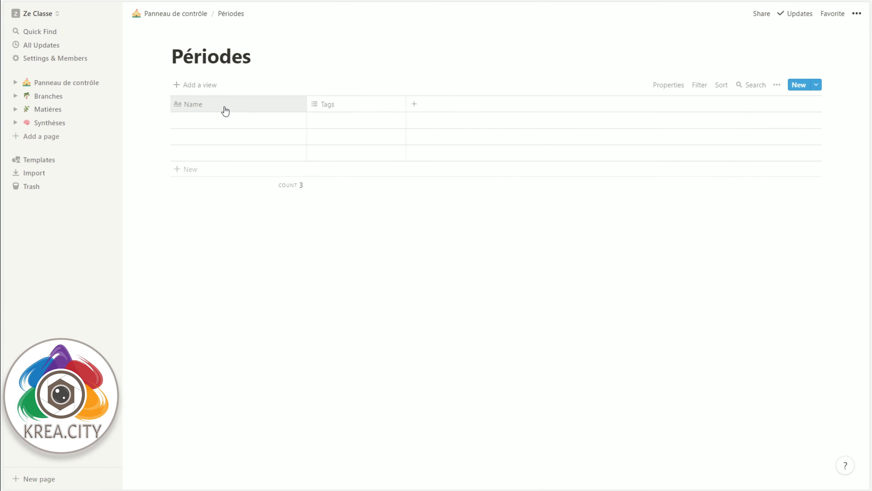
# Step: Rename the Tags property of the Périodes table to semainesVac and change its type to Number
pyautogui.click(224, 106)
pyautogui.click(340, 105)
pyautogui.click(342, 104)
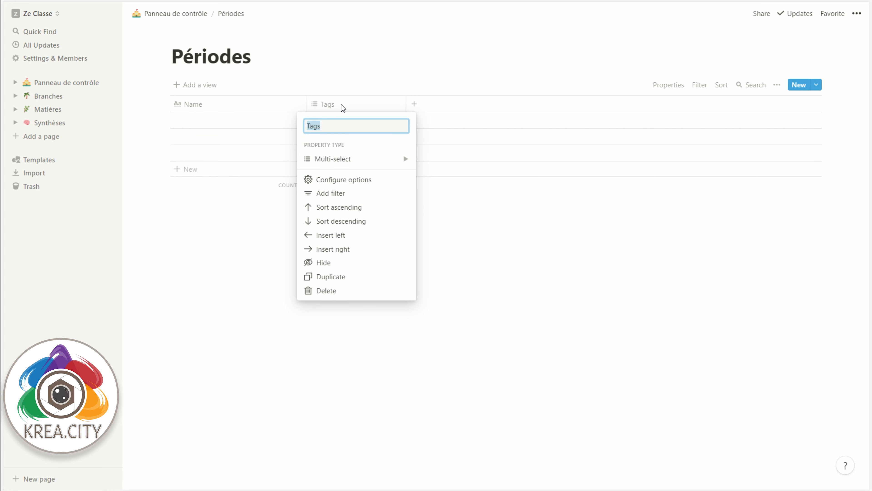
pyautogui.write('semainesVac')
pyautogui.press('Return')
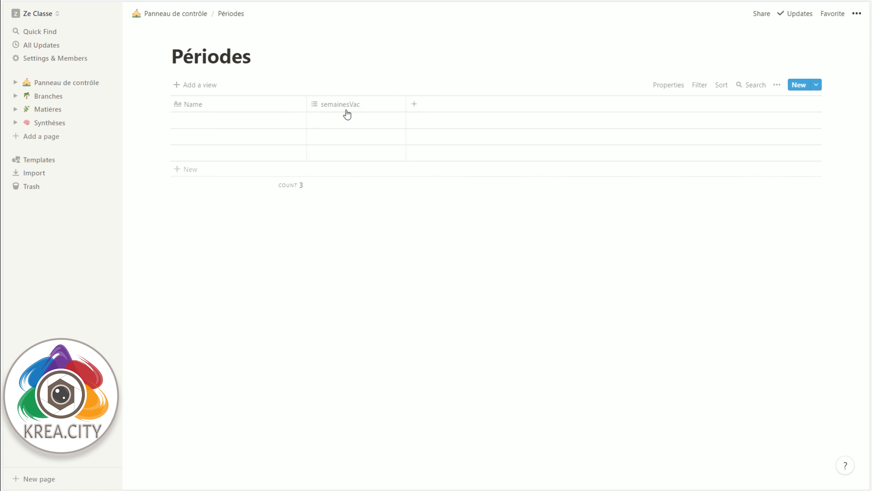
pyautogui.click(315, 109)
pyautogui.moveTo(357, 159)
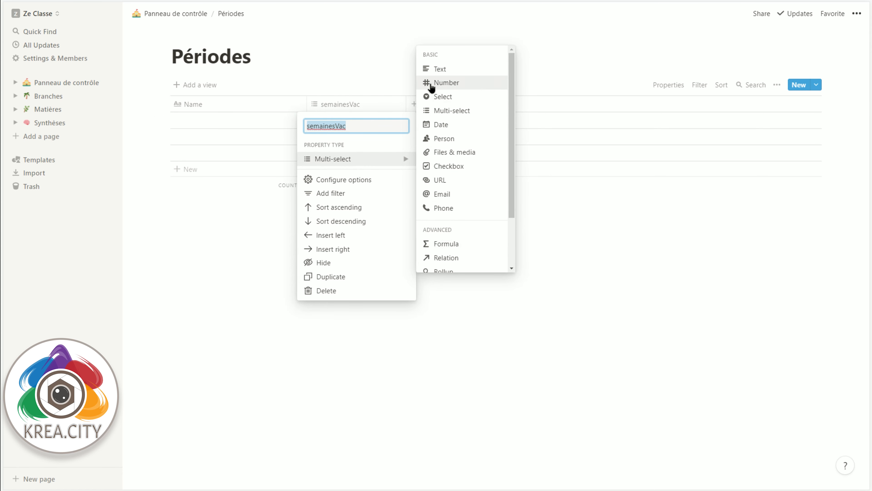
pyautogui.click(431, 86)
# Step: Name the five rows of the Périodes table 1, 2, 3, 4 and 5
pyautogui.click(187, 121)
pyautogui.write('1')
pyautogui.press('Return')
pyautogui.write('2')
pyautogui.press('Return')
pyautogui.write('3')
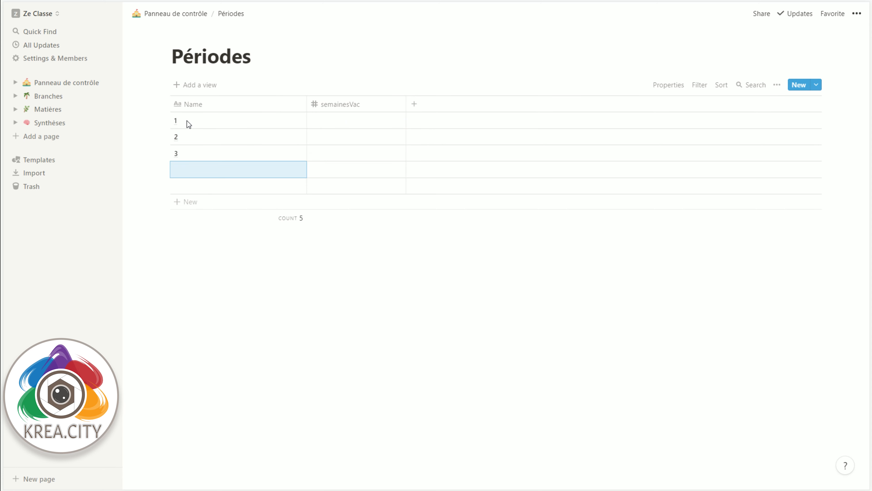
pyautogui.press('Return')
pyautogui.write('4')
pyautogui.press('Return')
pyautogui.write('5')
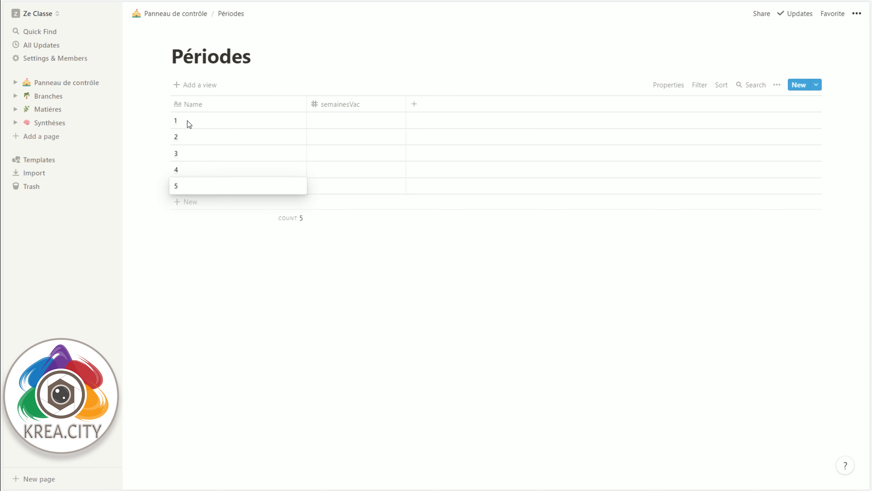
pyautogui.press('Escape')
# Step: Enter semainesVac values 0, 1, 3, 4 and 6 for periods 1 to 5, keeping no extra empty row
pyautogui.click(368, 121)
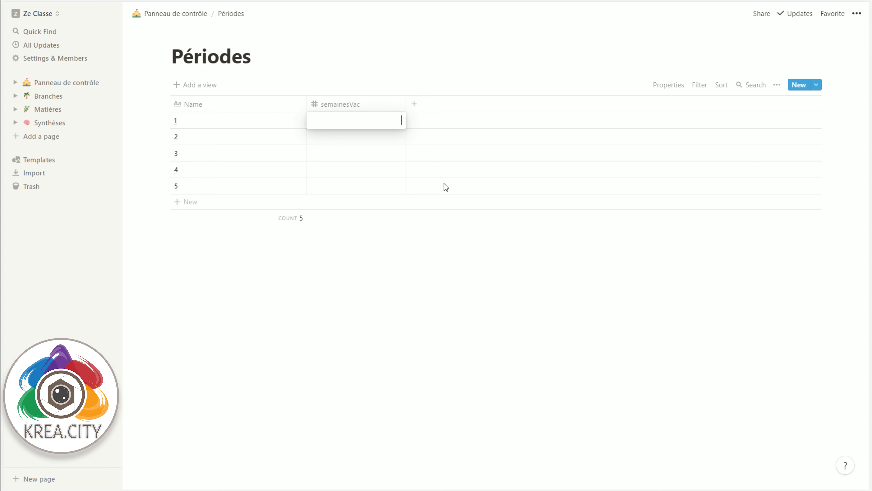
pyautogui.write('0')
pyautogui.press('Return')
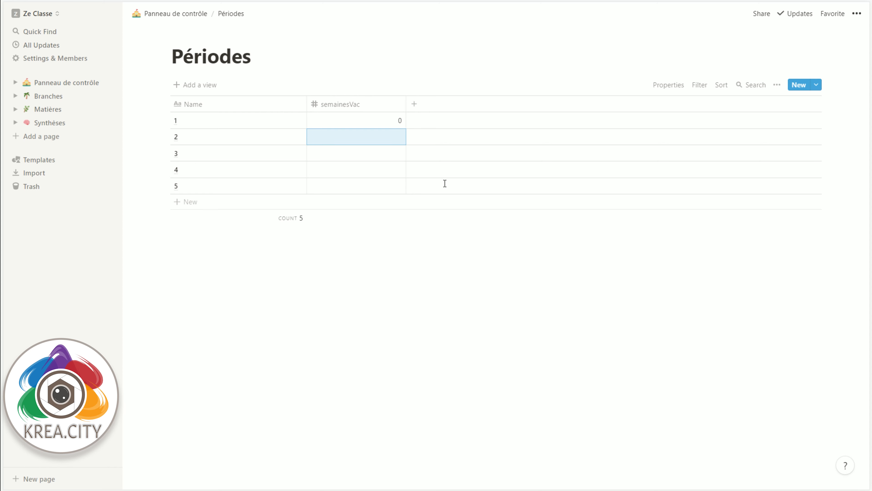
pyautogui.write('1')
pyautogui.press('Return')
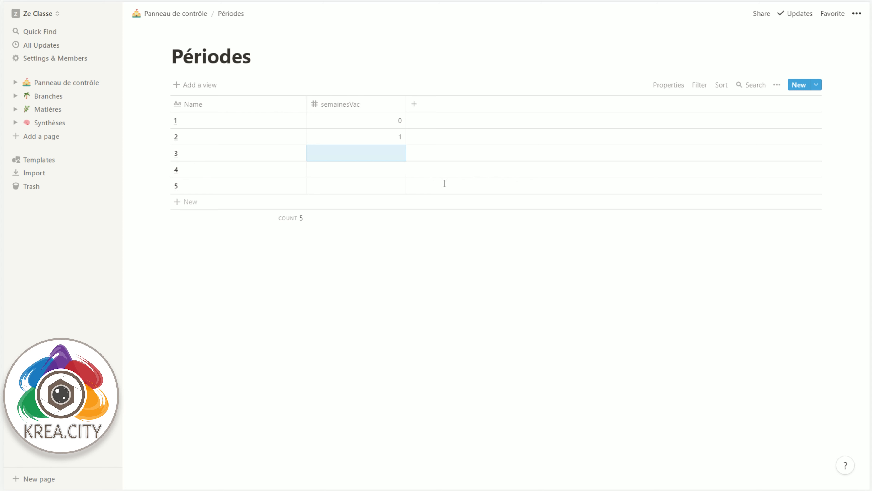
pyautogui.write('3')
pyautogui.press('Return')
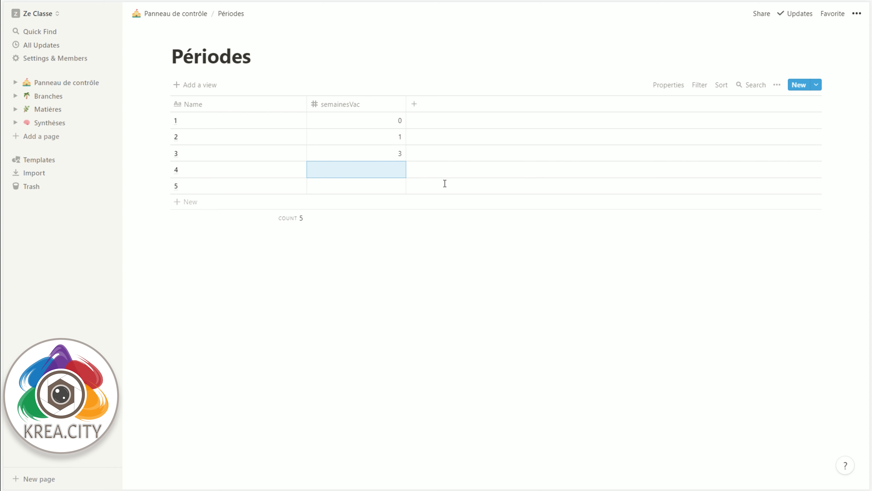
pyautogui.write('4')
pyautogui.press('Return')
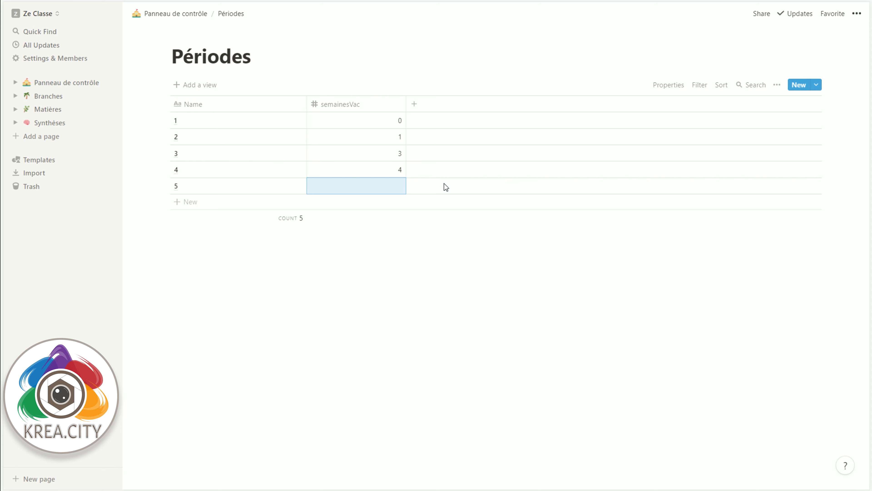
pyautogui.write('6')
pyautogui.press('Return')
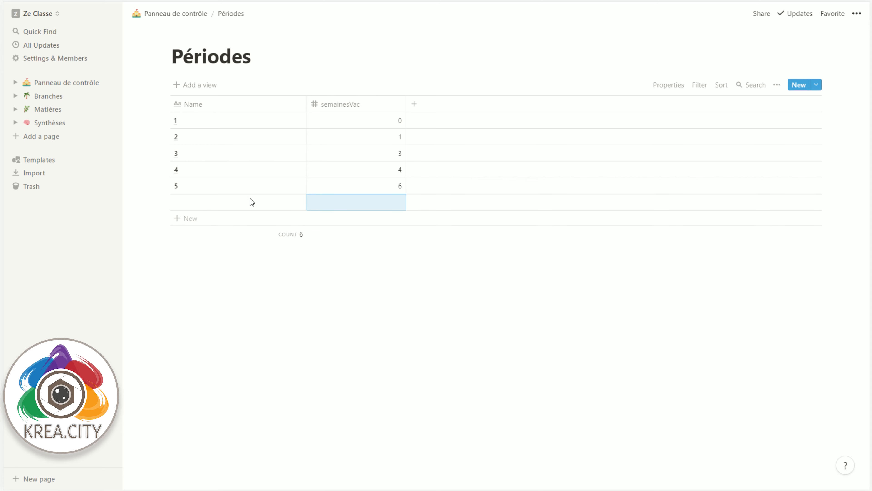
pyautogui.hotkey('ctrl', 'z')
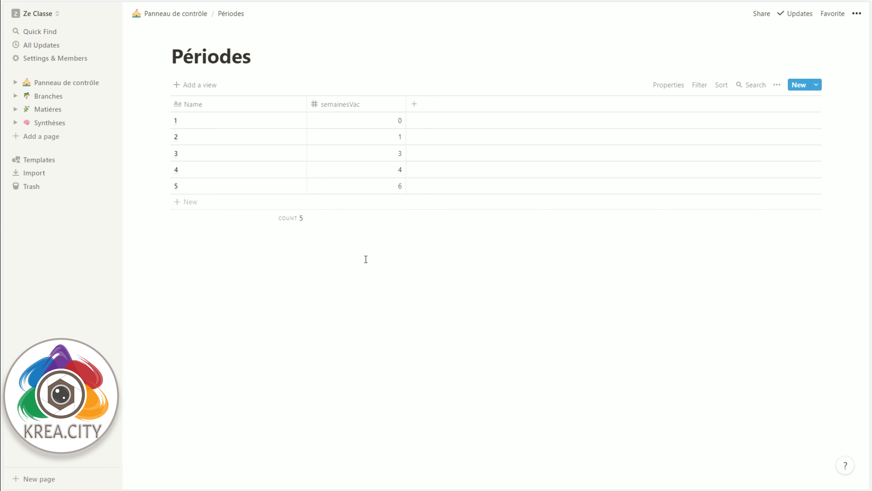
# Step: Return to Panneau de contrôle and create a Semaines table database as a sub-page below Périodes
pyautogui.click(198, 20)
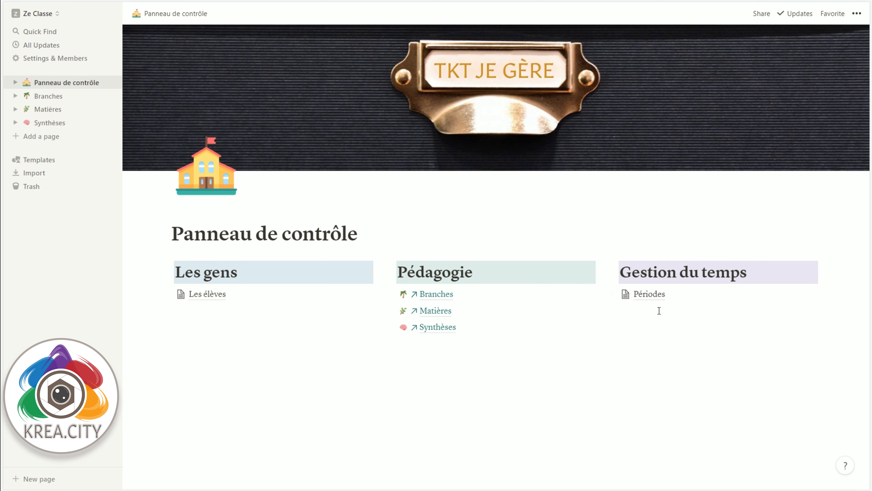
pyautogui.click(700, 295)
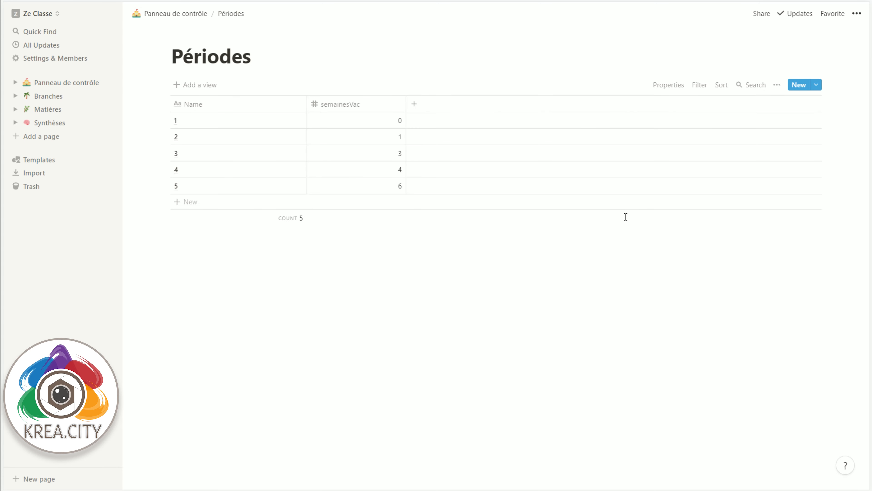
pyautogui.click(185, 16)
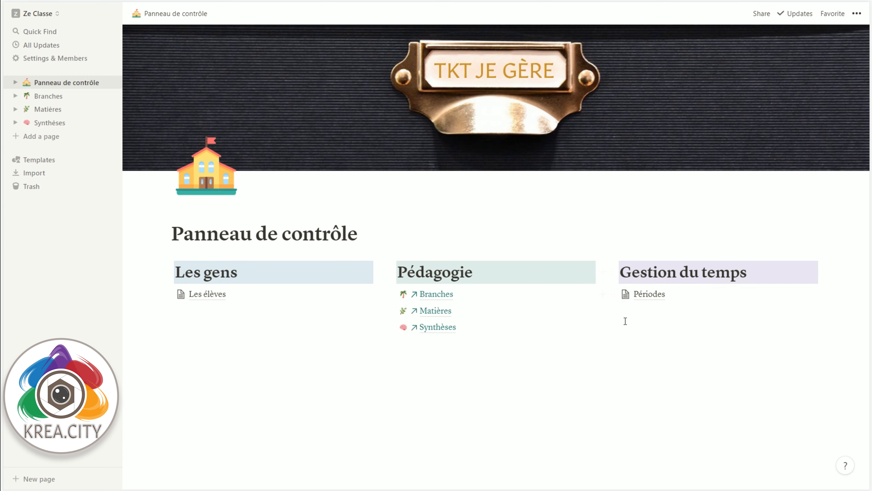
pyautogui.click(603, 294)
pyautogui.write('P')
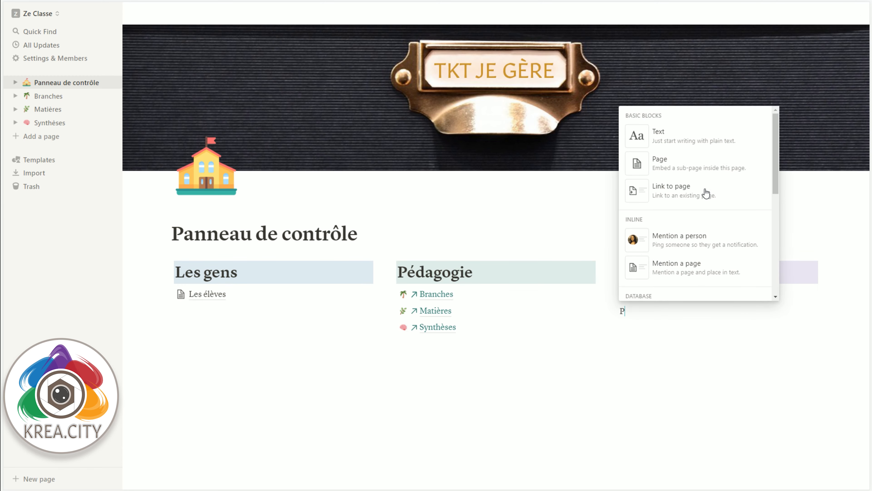
pyautogui.click(696, 169)
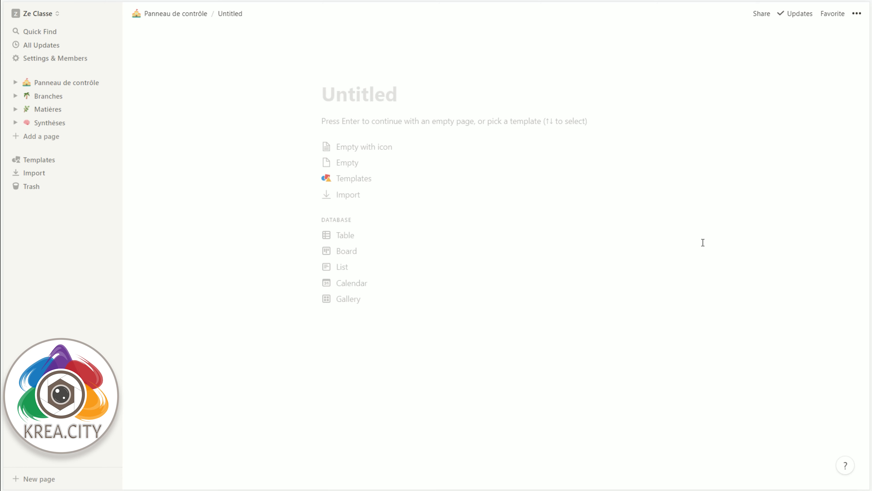
pyautogui.write('Semaines')
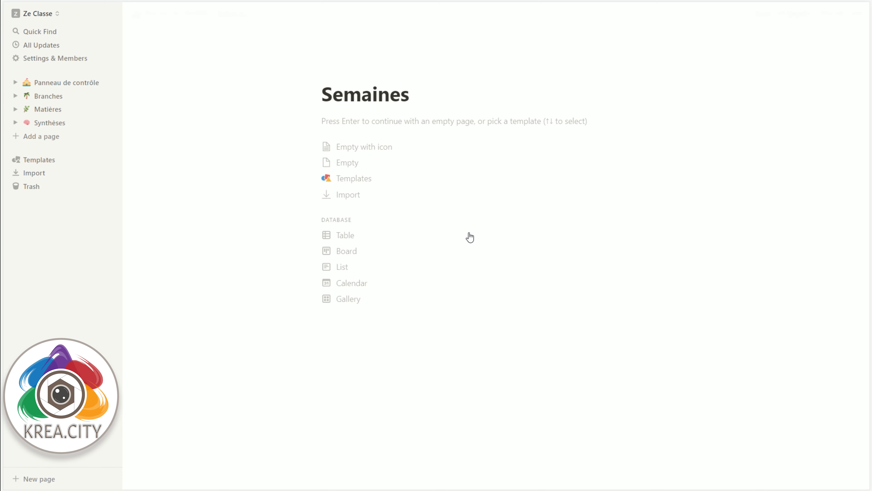
pyautogui.click(367, 240)
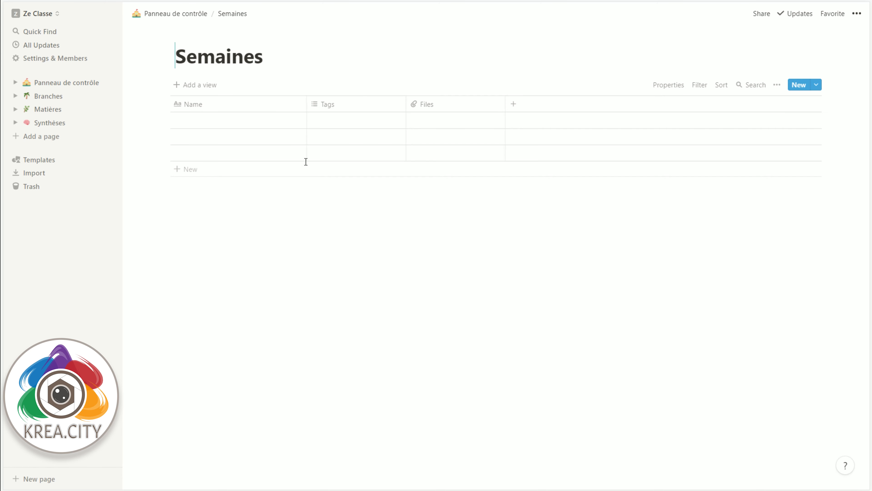
# Step: Delete the Tags and Files properties from the Semaines table
pyautogui.click(327, 105)
pyautogui.click(326, 291)
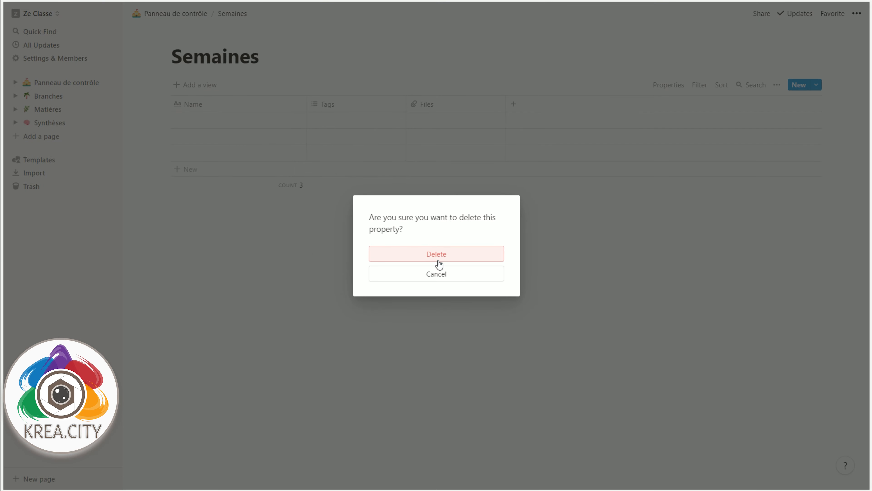
pyautogui.click(437, 258)
pyautogui.click(364, 104)
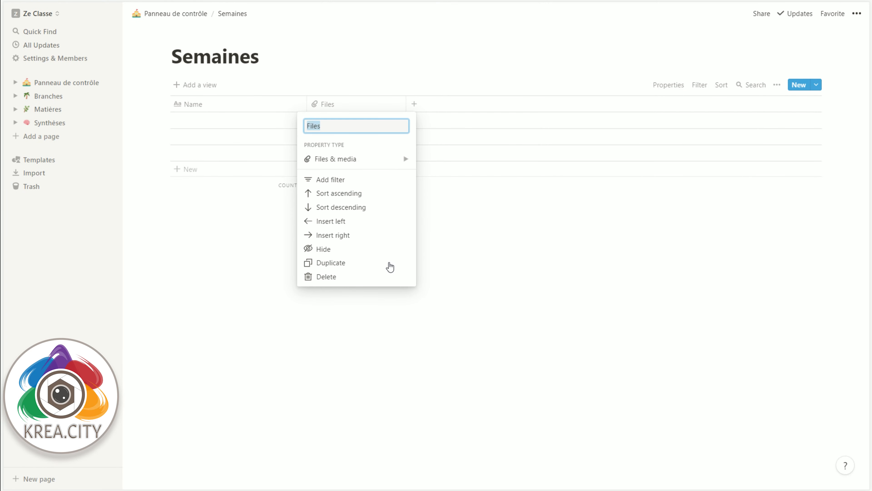
pyautogui.click(369, 270)
pyautogui.click(417, 254)
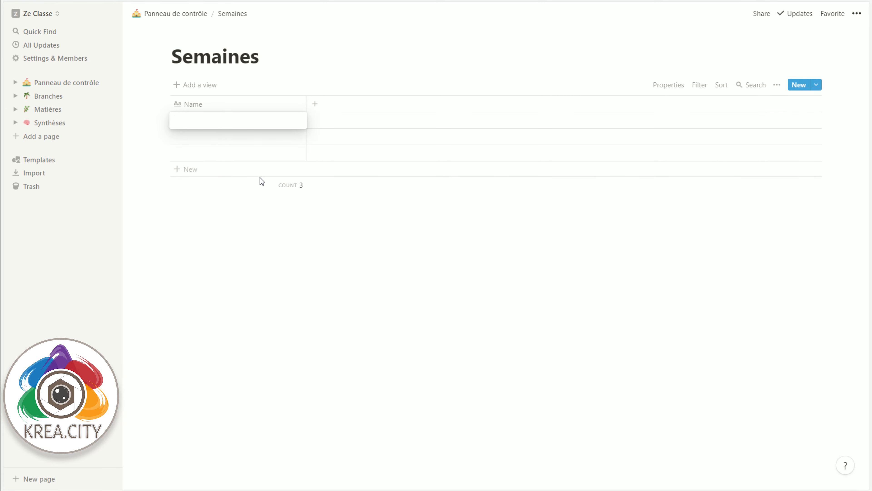
# Step: Fill the Name column of the Semaines table with consecutive two-digit week numbers, starting at 00 and continuing to at least 21
pyautogui.write('00')
pyautogui.press('Return')
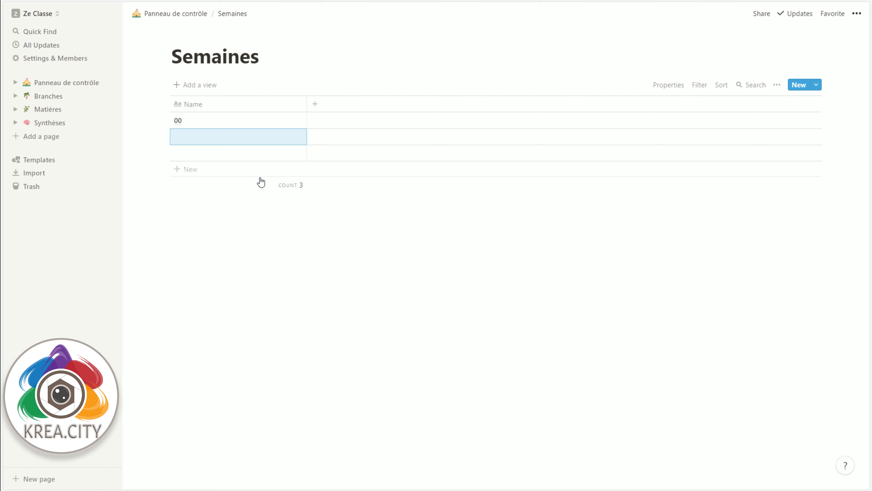
pyautogui.write('01')
pyautogui.press('Return')
pyautogui.write('02')
pyautogui.press('Return')
pyautogui.write('03')
pyautogui.press('Return')
pyautogui.write('04')
pyautogui.press('Return')
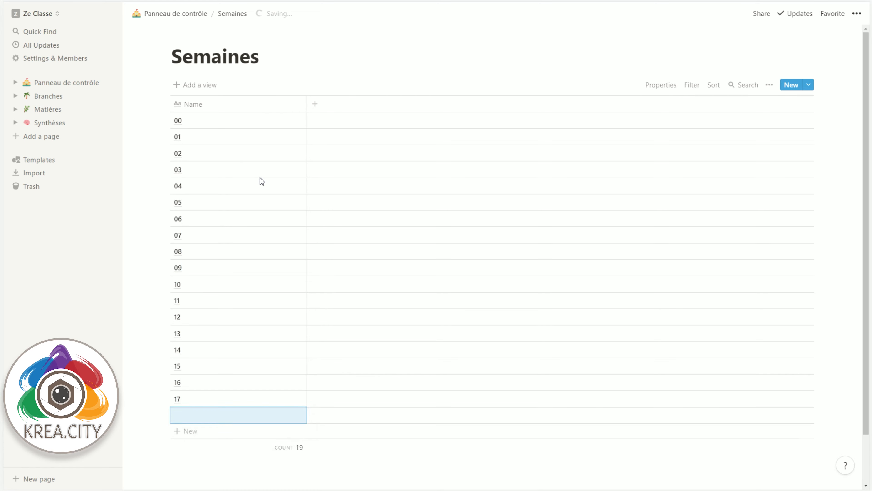
pyautogui.press('Return')
# Step: Add a new property to the Semaines table as a relation to the Périodes database
pyautogui.click(315, 104)
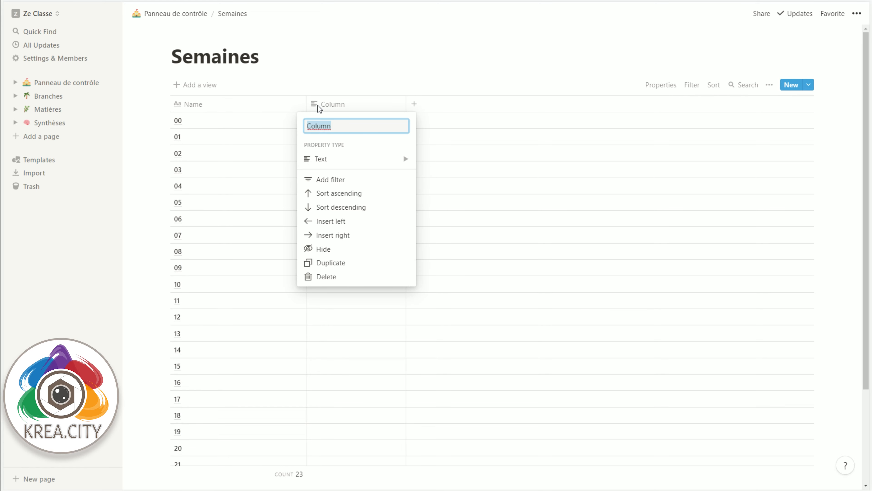
pyautogui.click(347, 105)
pyautogui.click(346, 105)
pyautogui.moveTo(357, 159)
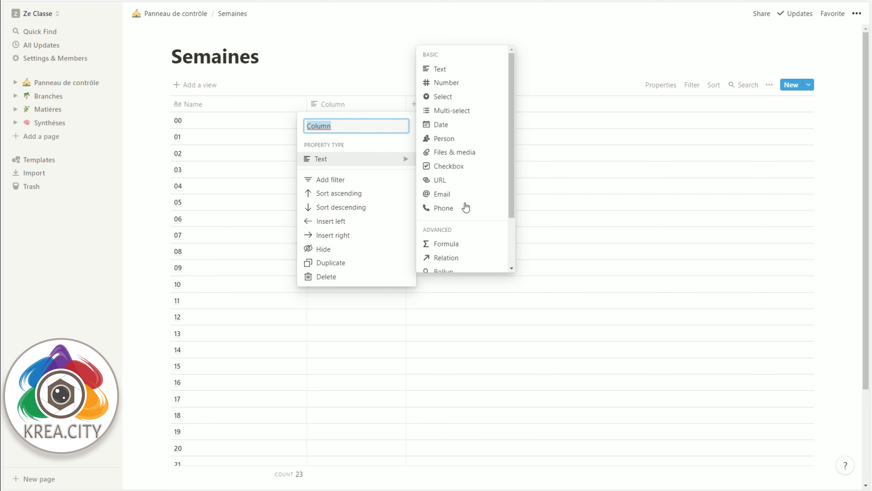
pyautogui.click(445, 258)
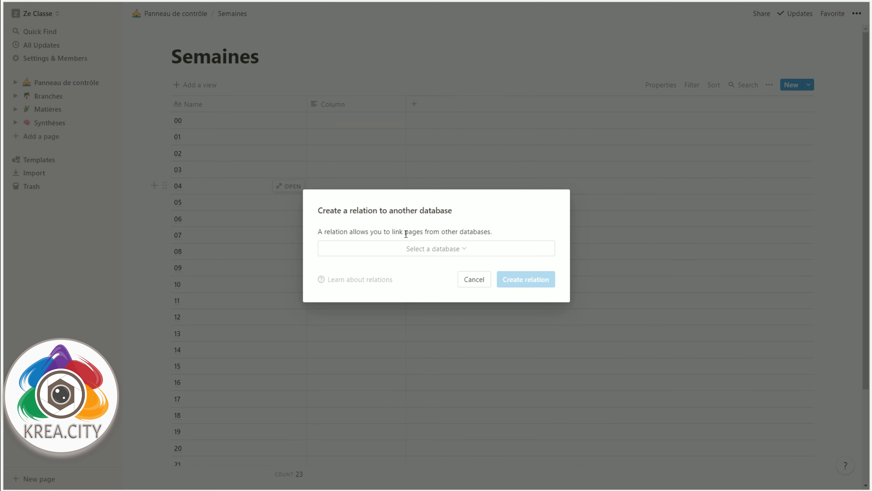
pyautogui.click(408, 247)
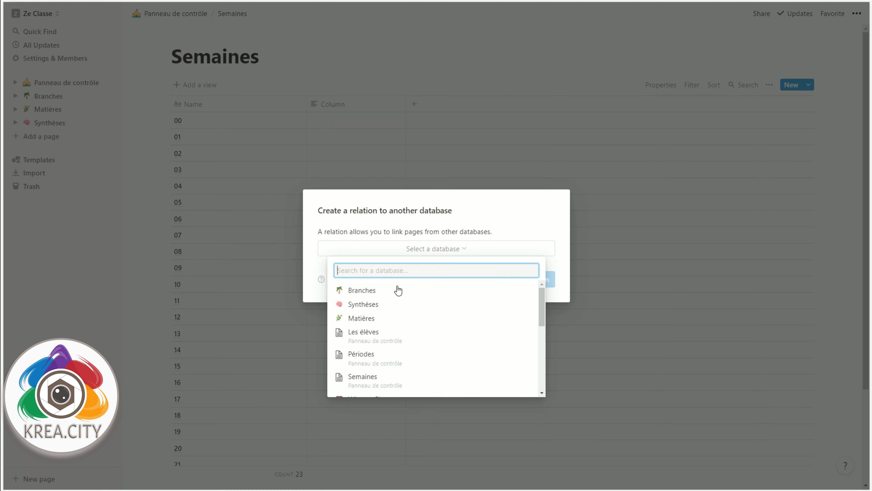
pyautogui.click(378, 355)
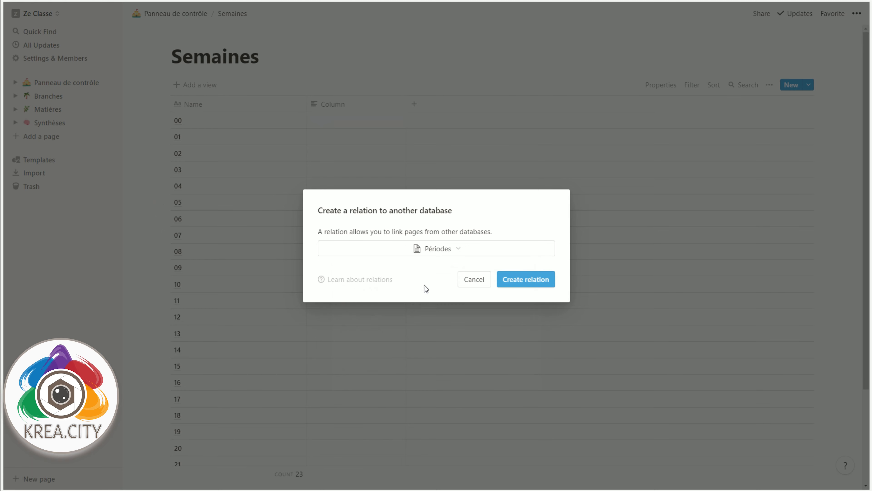
pyautogui.click(525, 277)
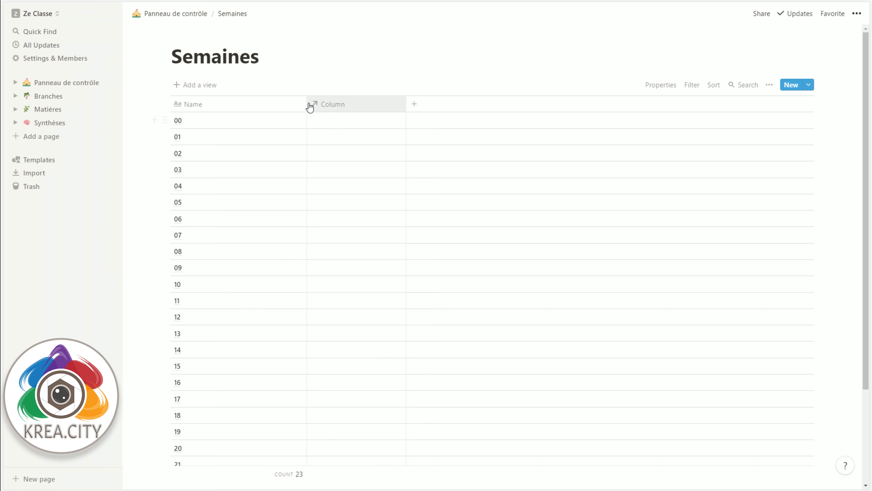
# Step: Narrow the Name column of the Semaines table and rename the new relation property as Périodes
pyautogui.moveTo(306, 104); pyautogui.dragTo(216, 107)
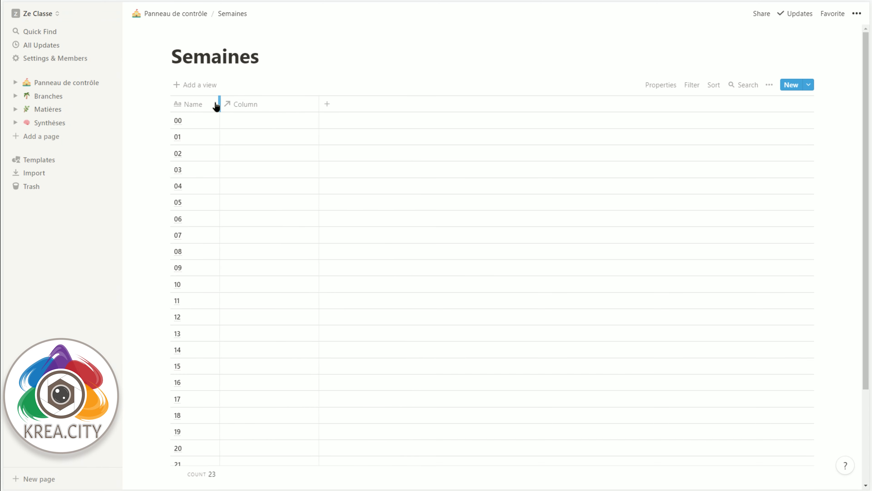
pyautogui.click(250, 123)
pyautogui.press('Escape')
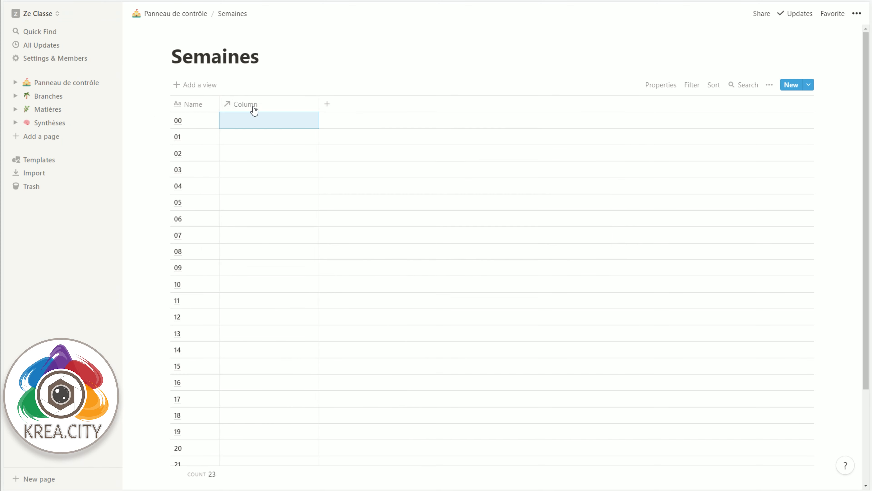
pyautogui.click(259, 104)
pyautogui.write('Périodes')
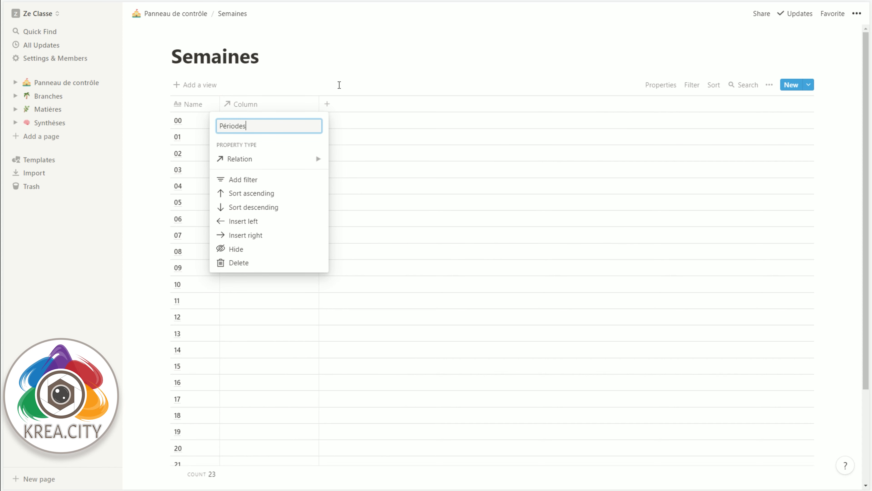
pyautogui.click(339, 85)
# Step: Link weeks 00 to 11 to period 1 in the Périodes column, then narrow that column
pyautogui.click(269, 125)
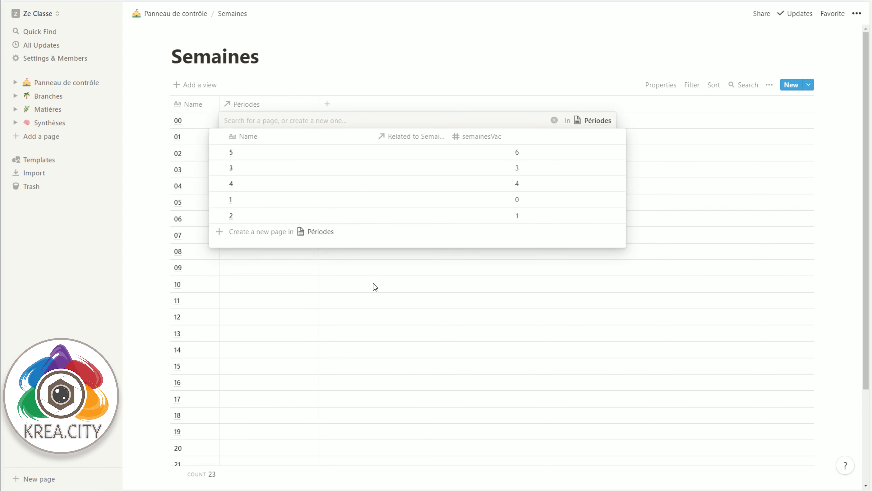
pyautogui.click(251, 203)
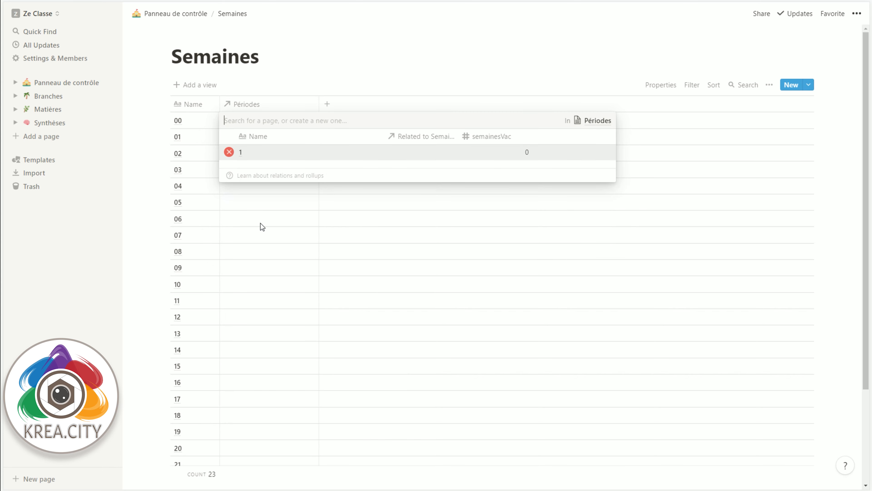
pyautogui.click(266, 137)
pyautogui.write('1')
pyautogui.click(265, 152)
pyautogui.write('1 1')
pyautogui.moveTo(261, 120); pyautogui.dragTo(254, 169)
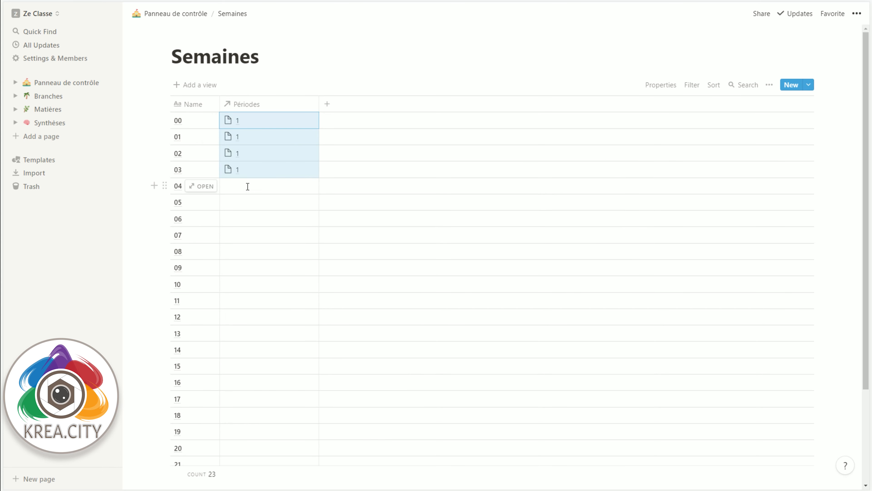
pyautogui.click(247, 187)
pyautogui.write('1 1 1 1')
pyautogui.click(255, 252)
pyautogui.hotkey('ctrl', 'v')
pyautogui.press('Escape')
pyautogui.hotkey('ctrl', 'z')
pyautogui.hotkey('ctrl', 'v')
pyautogui.click(268, 253)
pyautogui.hotkey('ctrl', 'v')
pyautogui.moveTo(319, 104); pyautogui.dragTo(269, 104)
# Step: Add a rollup property named semainesVac after the Périodes column
pyautogui.click(278, 104)
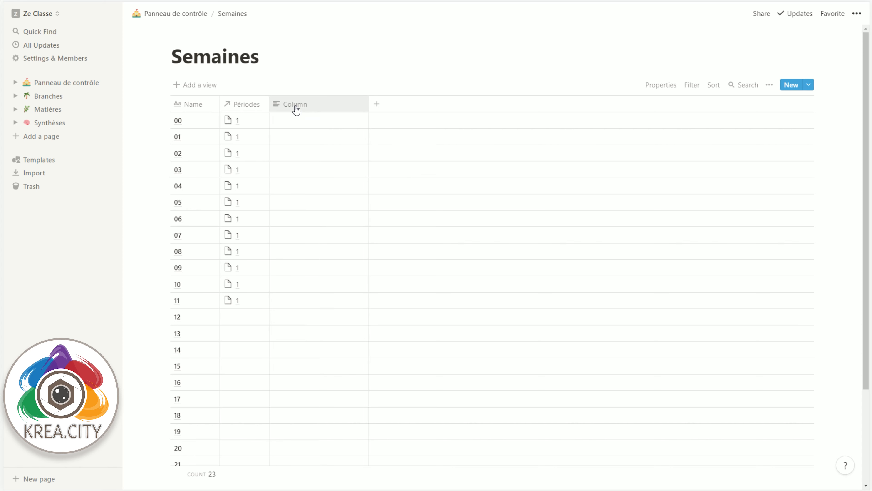
pyautogui.click(295, 107)
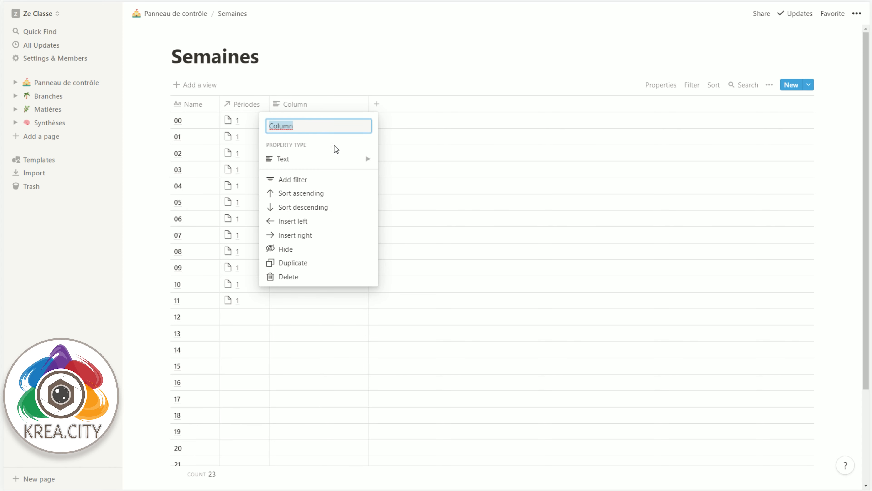
pyautogui.moveTo(326, 161)
pyautogui.click(409, 271)
pyautogui.click(314, 102)
pyautogui.press('BackSpace')
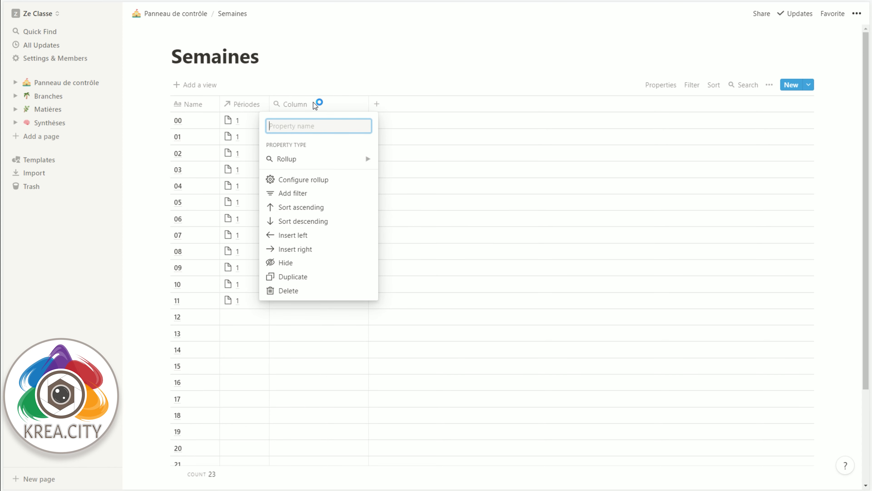
pyautogui.write('semainesVa')
pyautogui.press('BackSpace')
pyautogui.write('c')
pyautogui.press('Return')
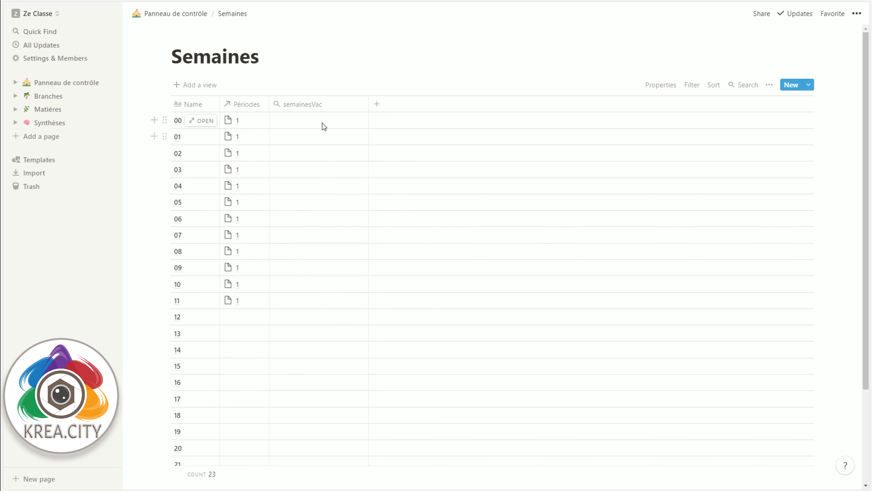
# Step: Configure the semainesVac rollup to use the Périodes relation and its semainesVac property
pyautogui.click(315, 104)
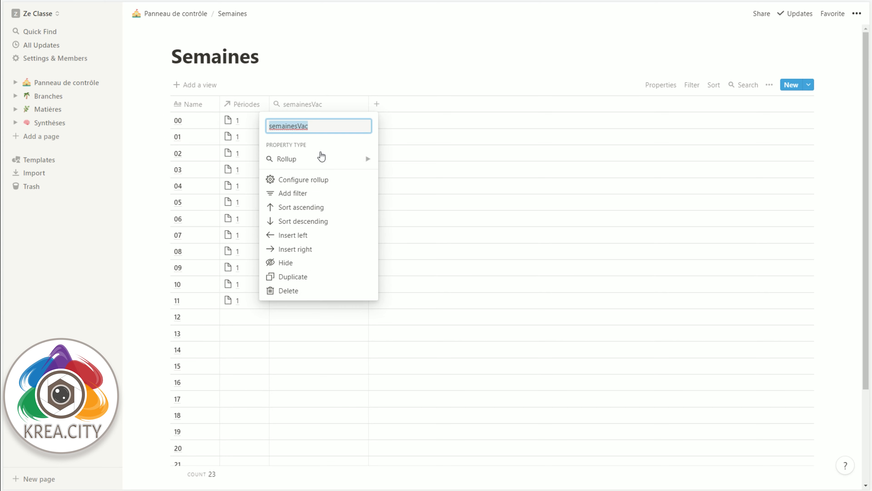
pyautogui.click(303, 180)
pyautogui.click(313, 155)
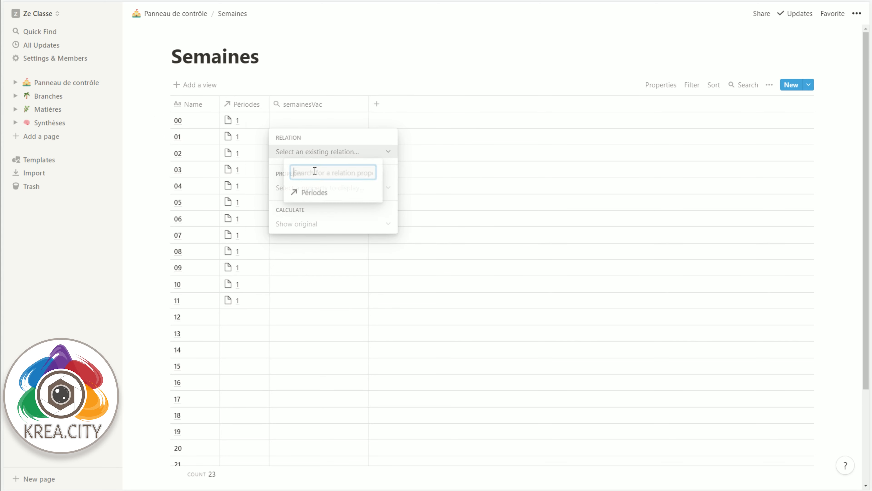
pyautogui.click(312, 192)
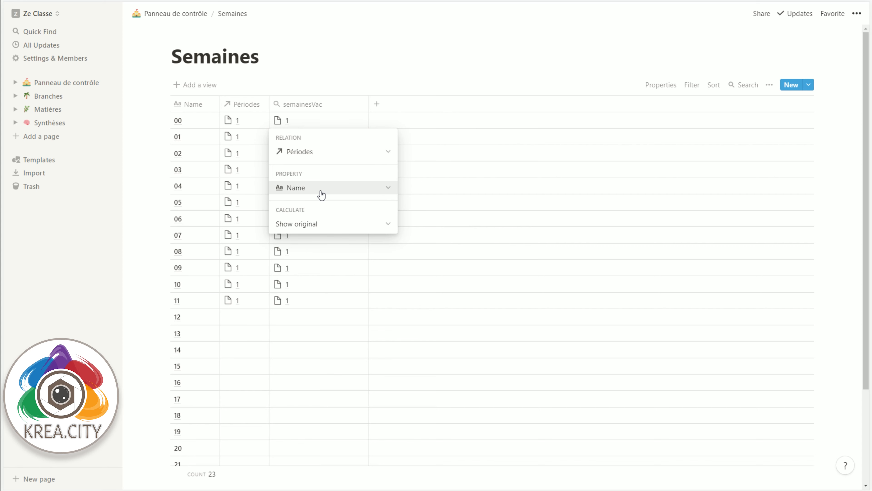
pyautogui.click(315, 191)
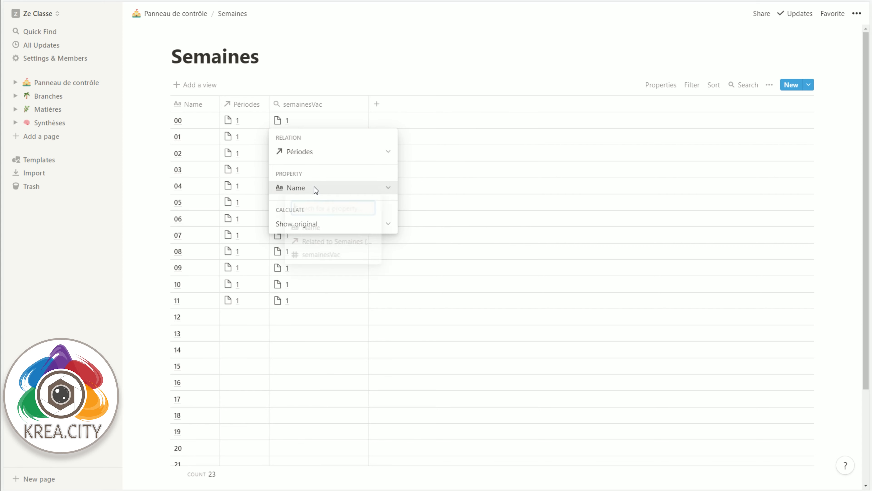
pyautogui.click(321, 256)
pyautogui.click(370, 53)
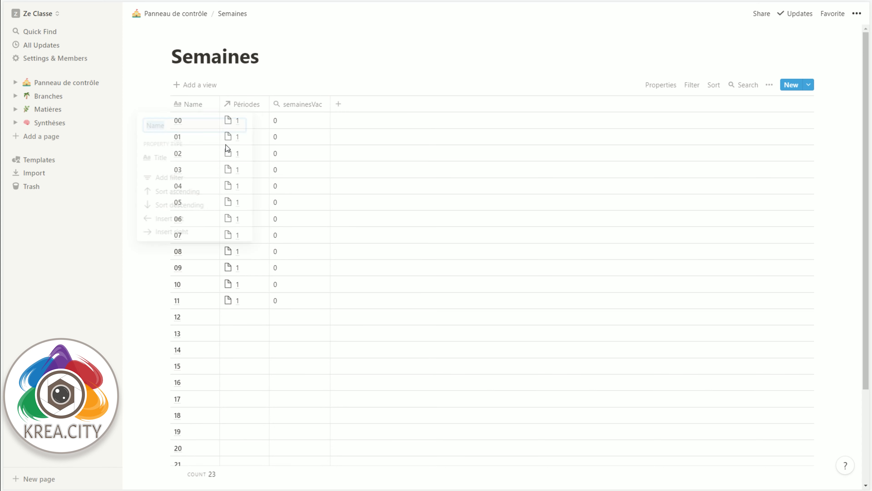
# Step: Rename the Name property of the Semaines table as N°
pyautogui.click(193, 104)
pyautogui.write('N')
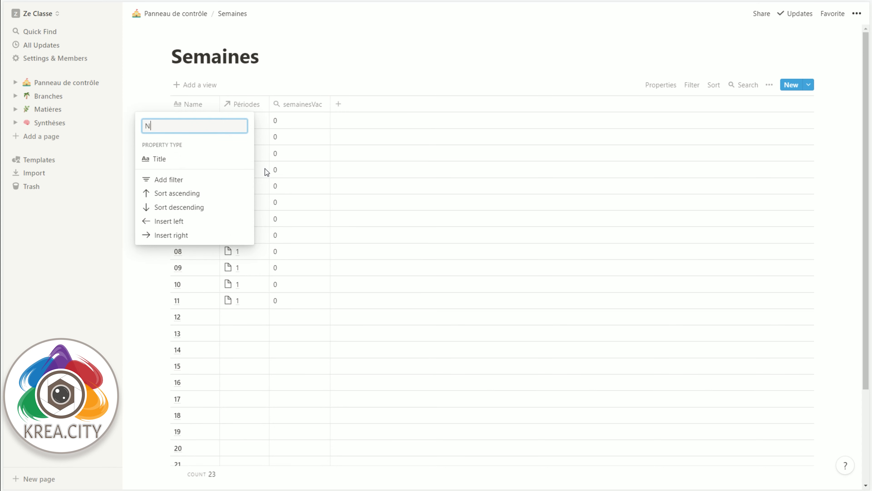
pyautogui.write('°')
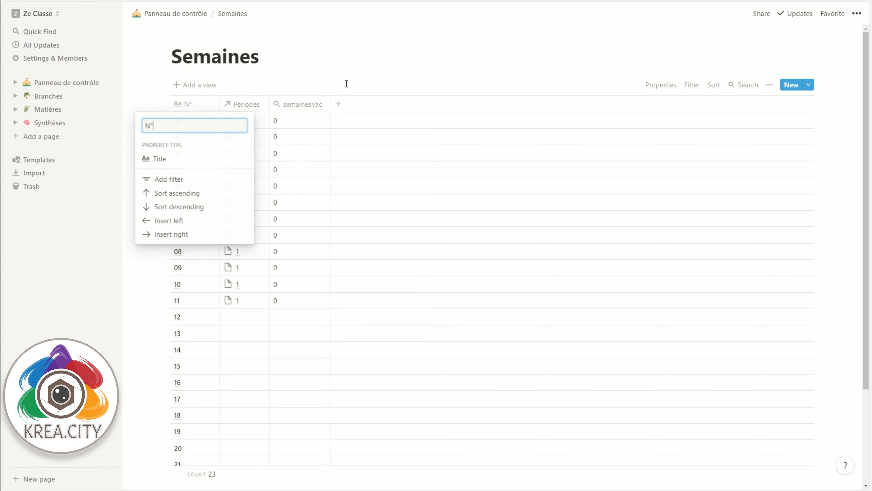
pyautogui.click(347, 84)
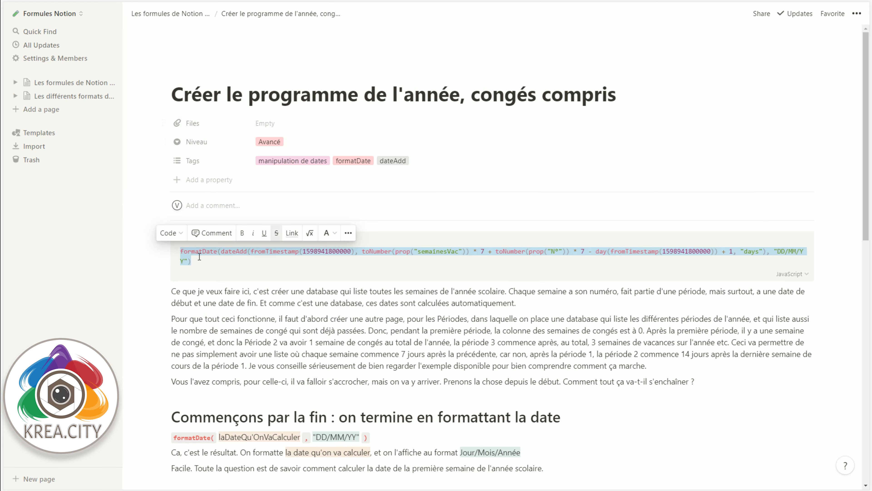
# Step: Copy the formatDate formula from "Créer le programme de l'année, congés compris" in Formules Notion, and add a formula property named Début to Semaines
pyautogui.moveTo(203, 266); pyautogui.dragTo(180, 256)
pyautogui.hotkey('ctrl', 'c')
pyautogui.click(845, 267)
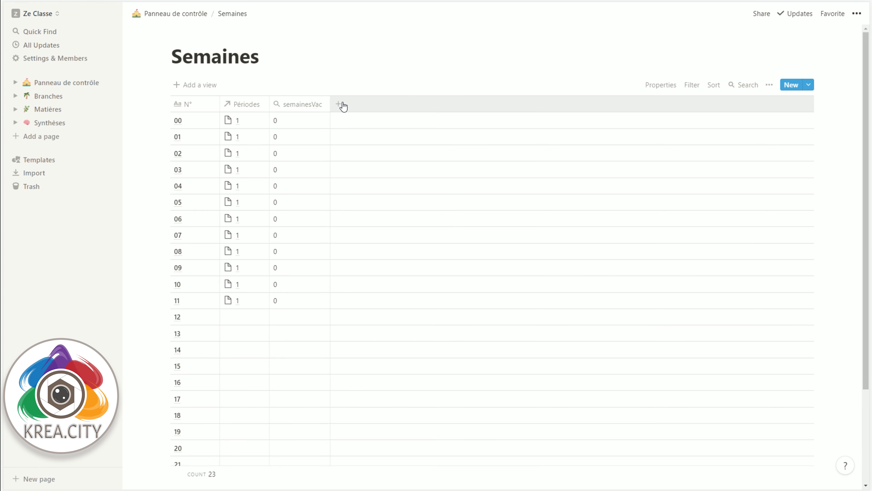
pyautogui.click(344, 106)
pyautogui.click(403, 158)
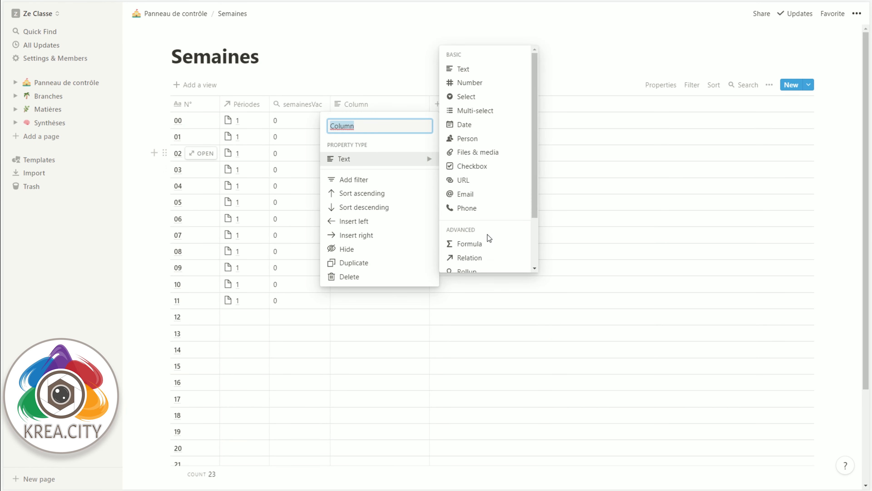
pyautogui.click(467, 243)
pyautogui.click(364, 104)
pyautogui.write('Début')
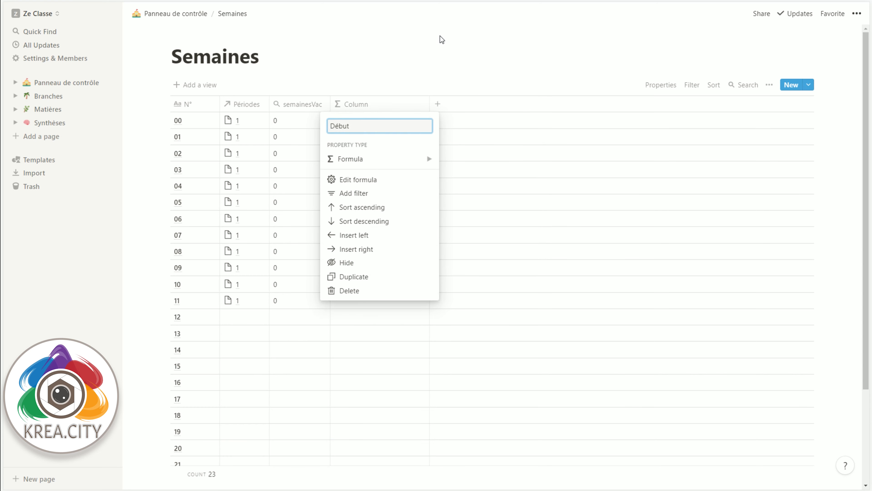
# Step: Set the Début property's formula to the copied formatDate and dateAdd expression with the "DD/MM/YY" format
pyautogui.click(363, 179)
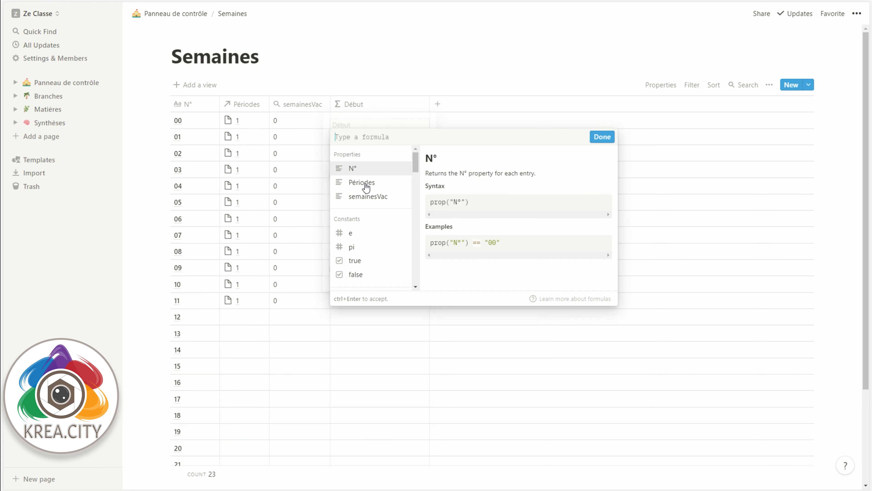
pyautogui.hotkey('ctrl', 'v')
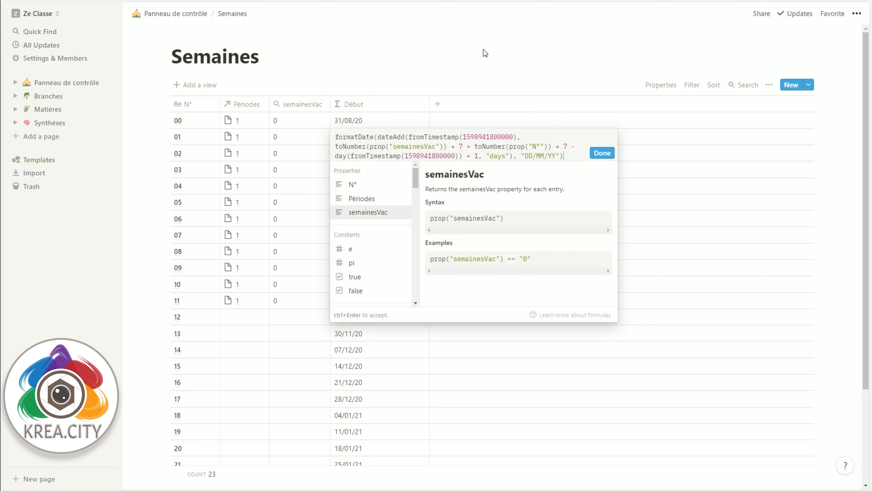
pyautogui.moveTo(568, 154); pyautogui.dragTo(314, 134)
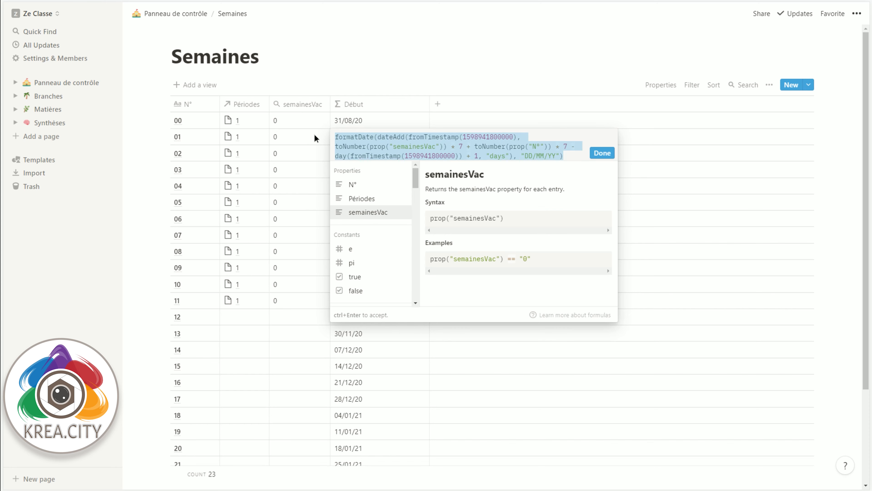
pyautogui.click(441, 137)
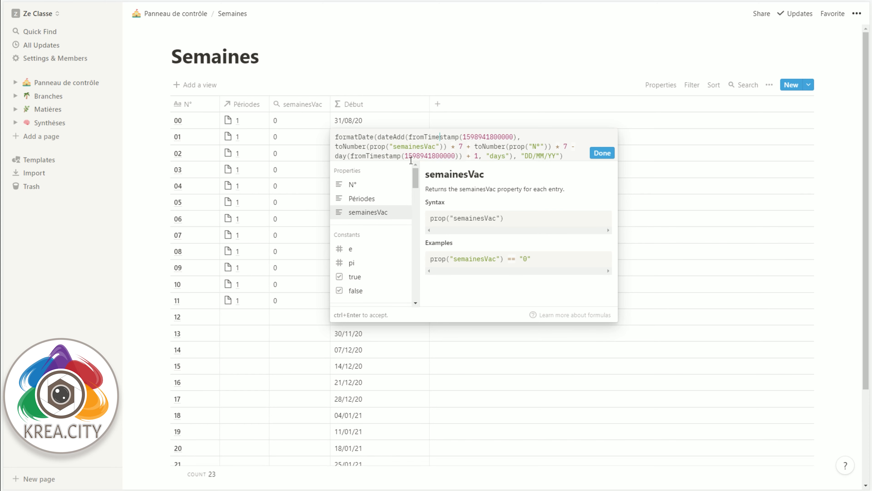
pyautogui.click(592, 155)
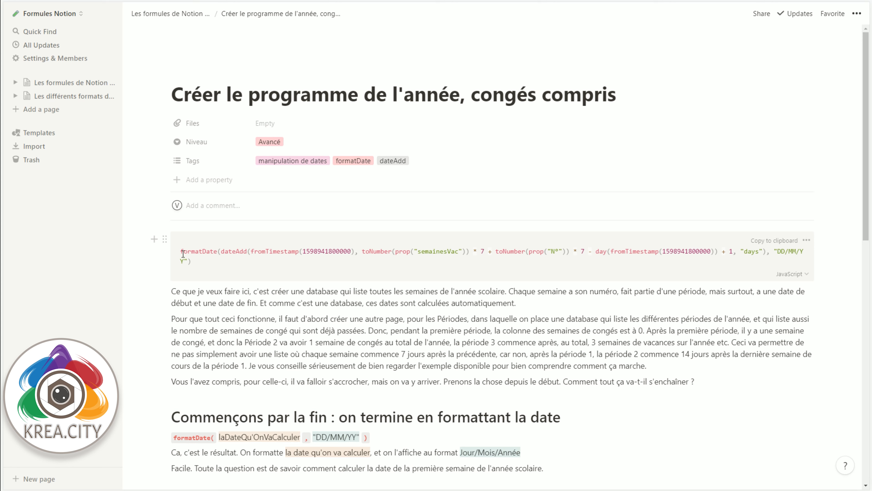
# Step: Examine the complete formatDate formula and the introductory explanation of how the school weeks and Périodes databases work
pyautogui.moveTo(177, 248); pyautogui.dragTo(201, 260)
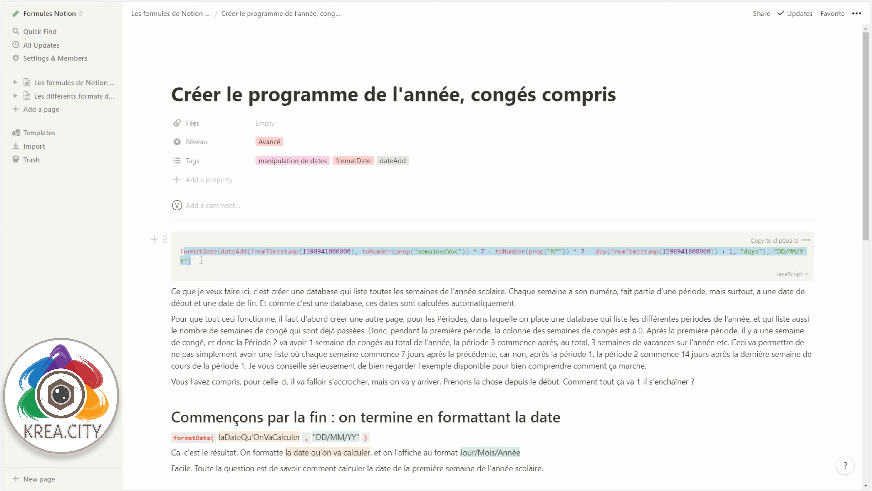
pyautogui.click(242, 266)
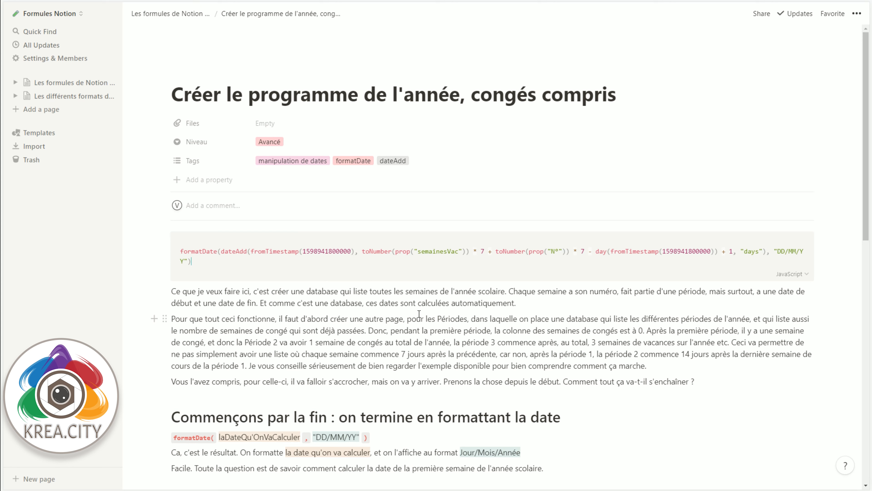
pyautogui.scroll(-4, 419, 314)
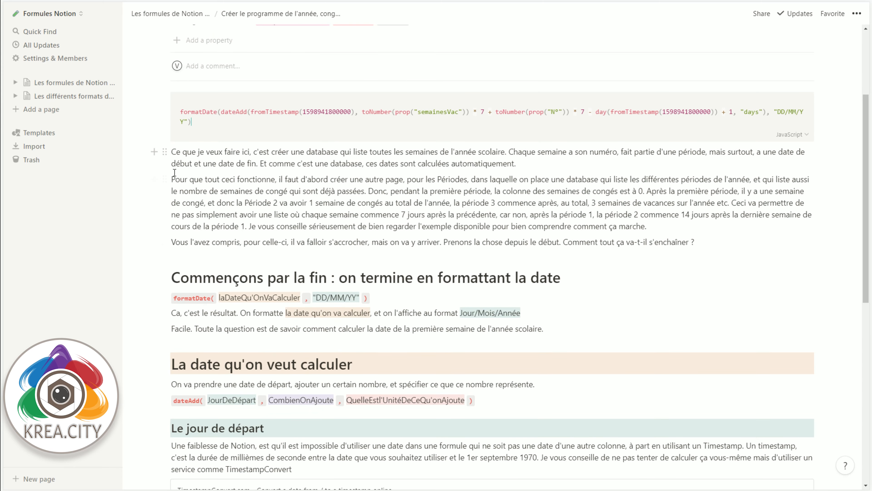
pyautogui.moveTo(175, 172); pyautogui.dragTo(649, 234)
pyautogui.scroll(-4, 523, 233)
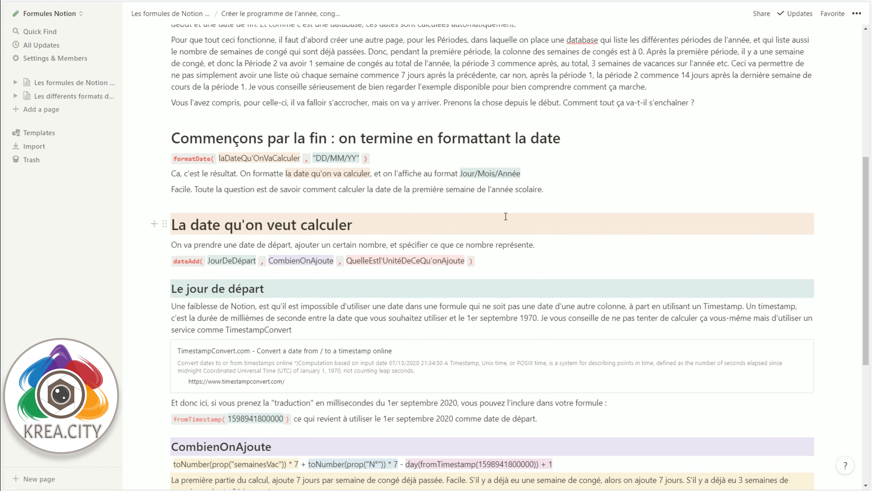
pyautogui.scroll(8, 457, 224)
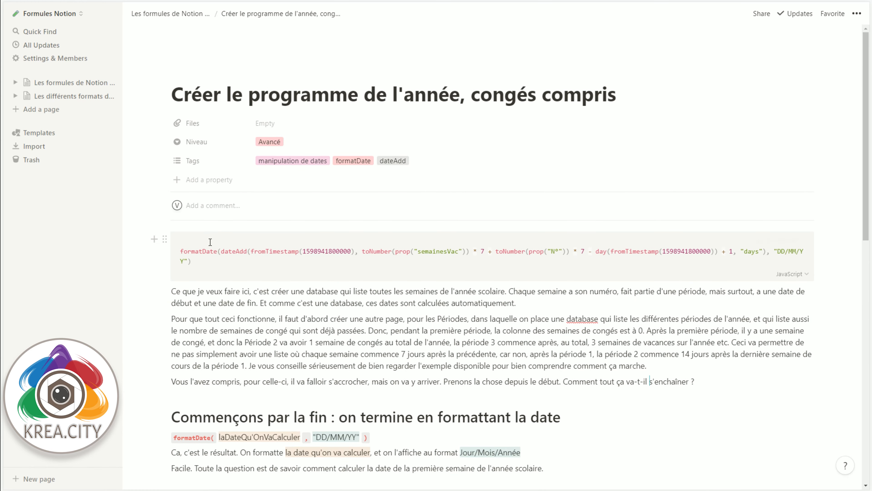
# Step: Examine the formatDate part of the formula and its arguments, laDateQu'OnVaCalculer and "DD/MM/YY"
pyautogui.moveTo(184, 251); pyautogui.dragTo(216, 251)
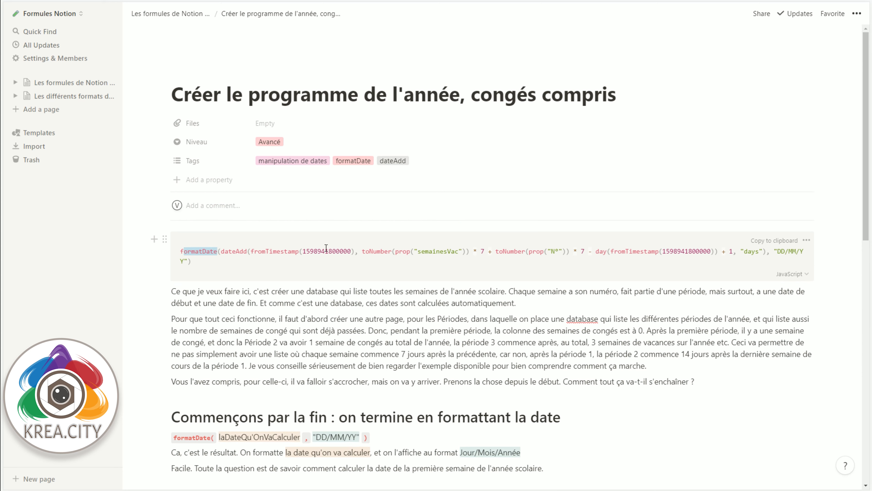
pyautogui.scroll(-4, 447, 330)
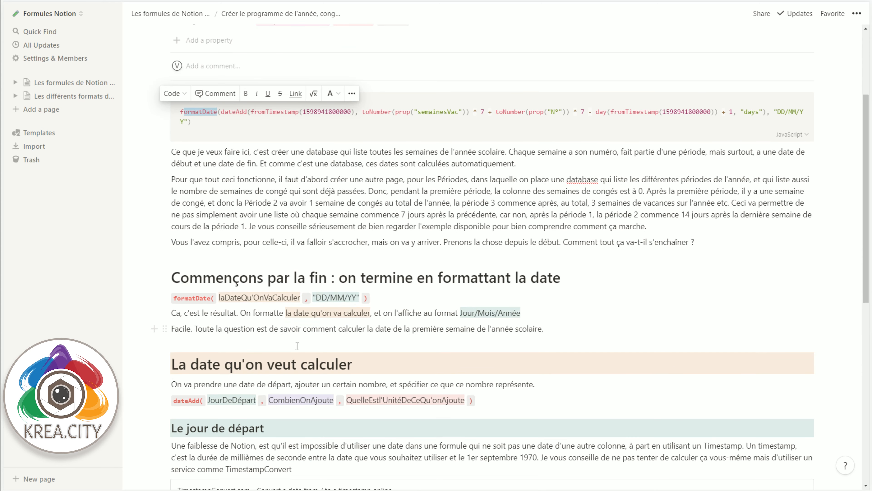
pyautogui.click(297, 346)
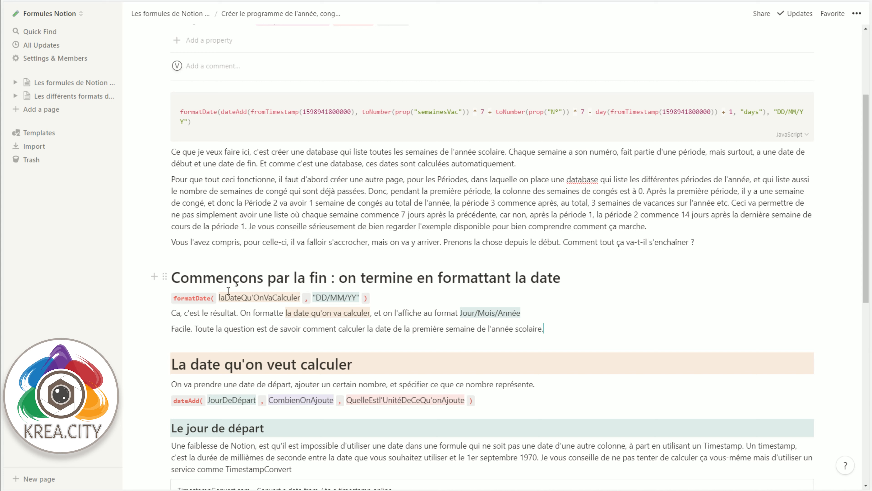
pyautogui.moveTo(220, 298); pyautogui.dragTo(301, 291)
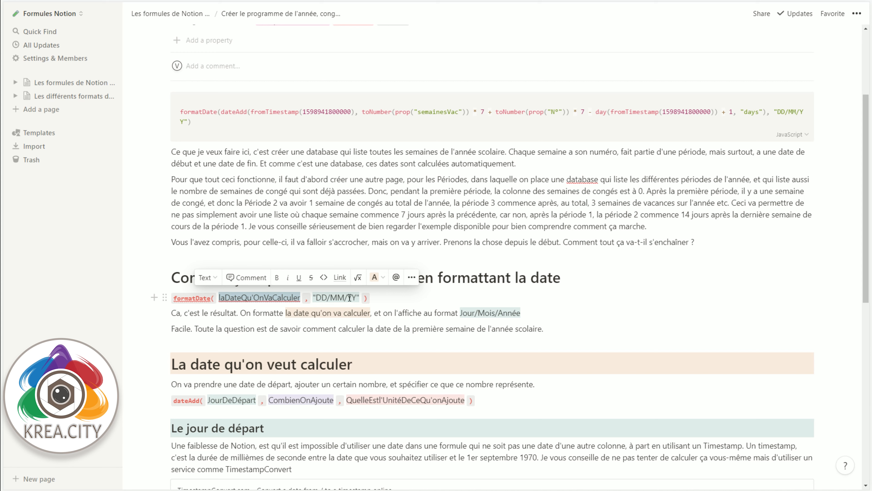
pyautogui.click(323, 313)
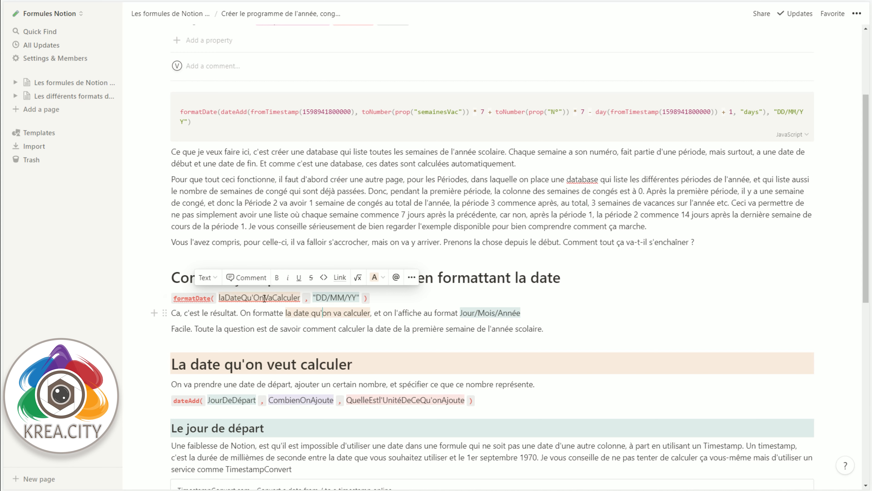
pyautogui.doubleClick(265, 299)
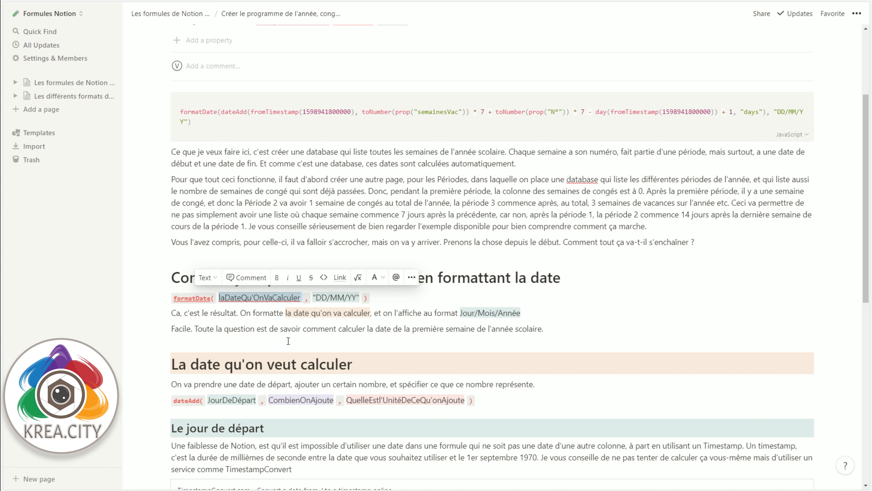
# Step: Examine the dateAdd function under "La date qu'on veut calculer" and its arguments JourDeDépart, CombienOnAjoute and QuelleEstl'UnitéDeCeQu'onAjoute
pyautogui.scroll(-5, 237, 262)
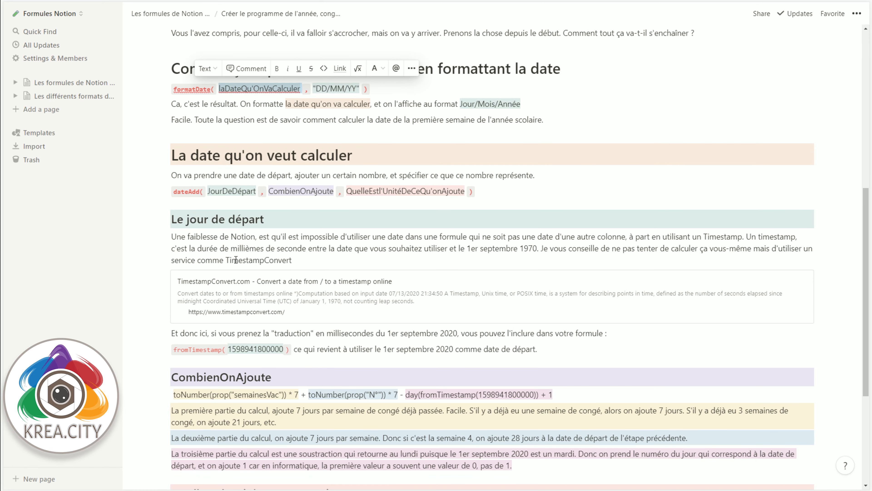
pyautogui.click(176, 189)
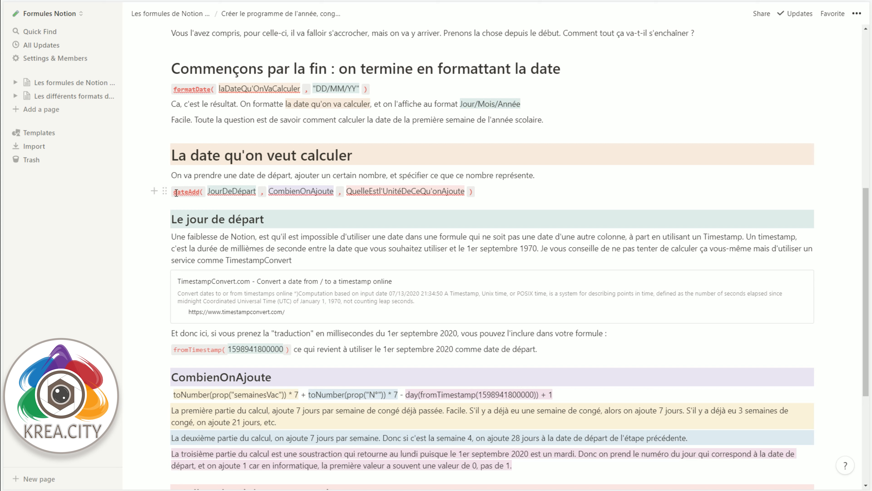
pyautogui.moveTo(176, 193); pyautogui.dragTo(198, 192)
pyautogui.click(232, 191)
pyautogui.doubleClick(233, 191)
pyautogui.doubleClick(295, 191)
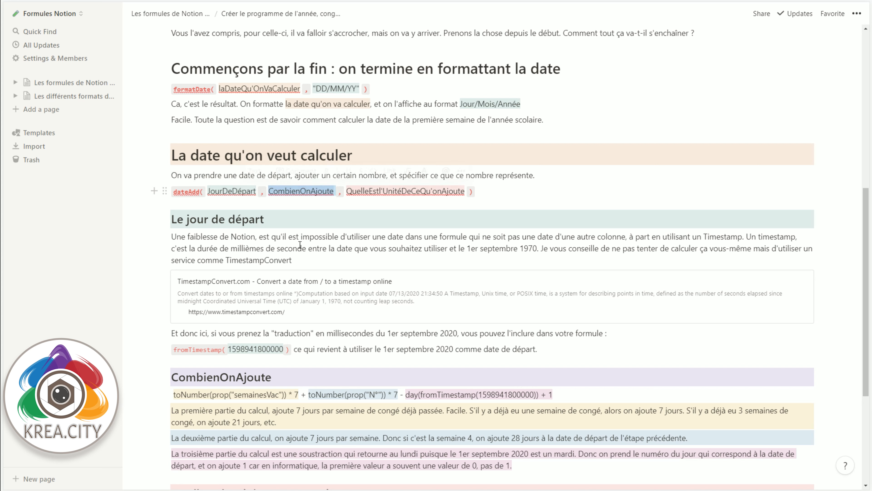
pyautogui.doubleClick(372, 191)
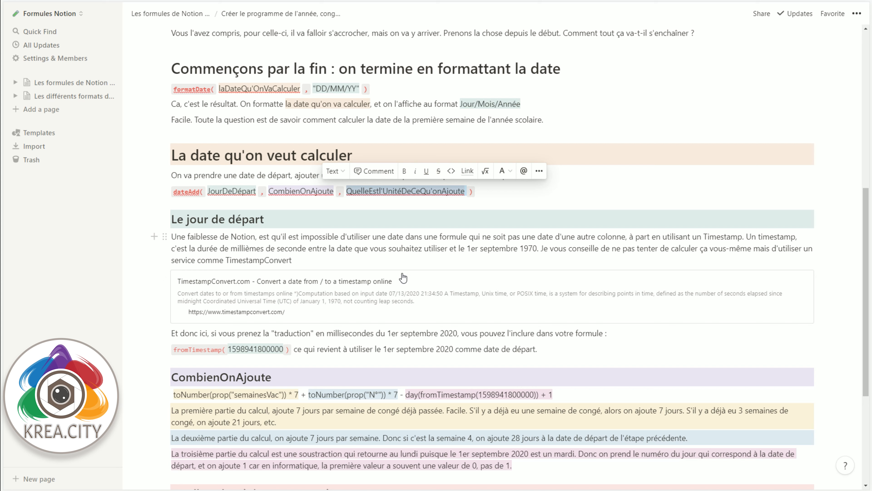
pyautogui.doubleClick(232, 191)
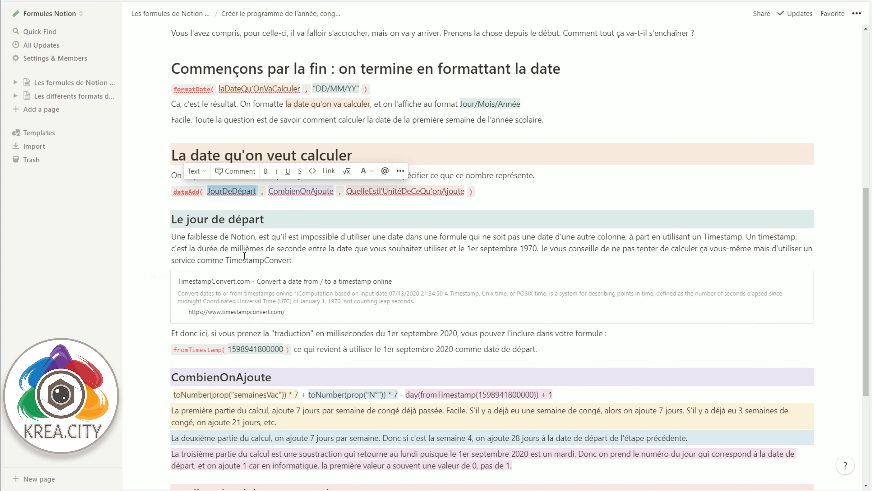
# Step: Examine the fromTimestamp expression in the full formula and its explanation under "Le jour de départ"
pyautogui.scroll(10, 254, 241)
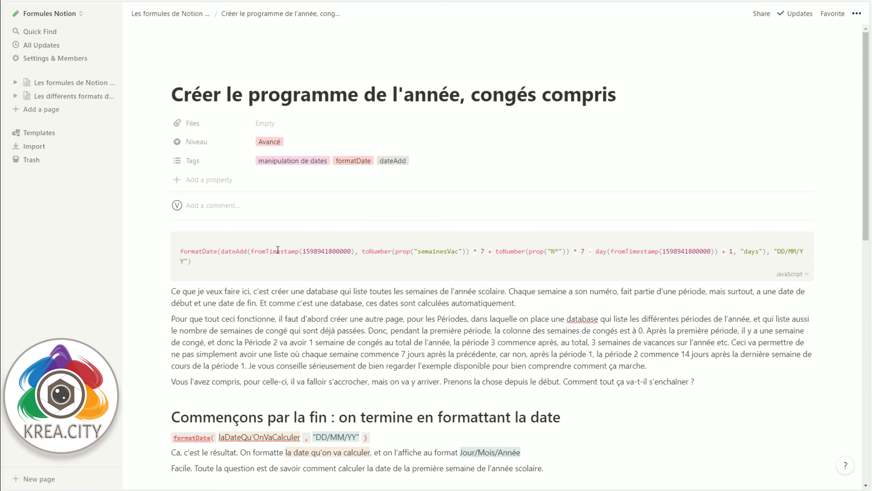
pyautogui.moveTo(266, 246); pyautogui.dragTo(352, 252)
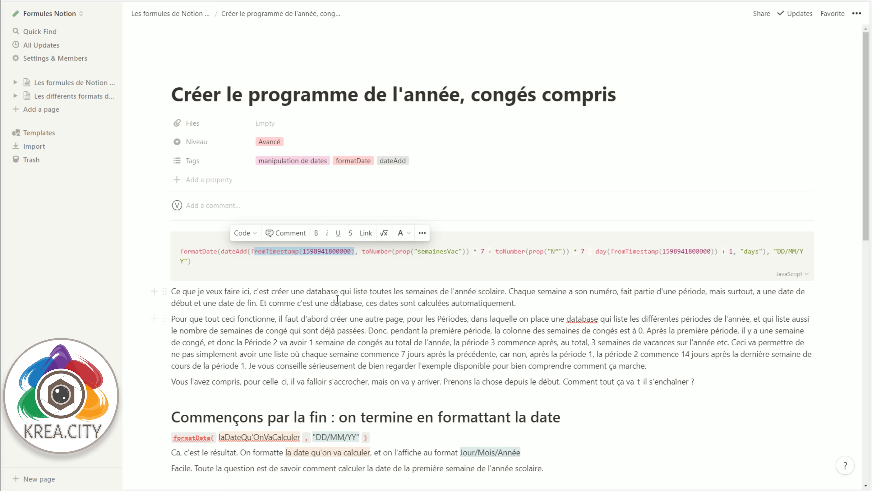
pyautogui.scroll(-10, 275, 316)
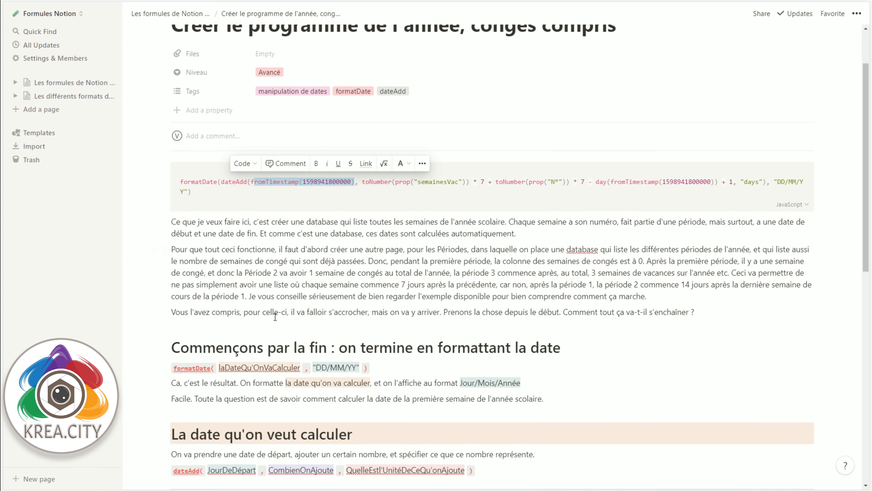
pyautogui.scroll(-2, 276, 317)
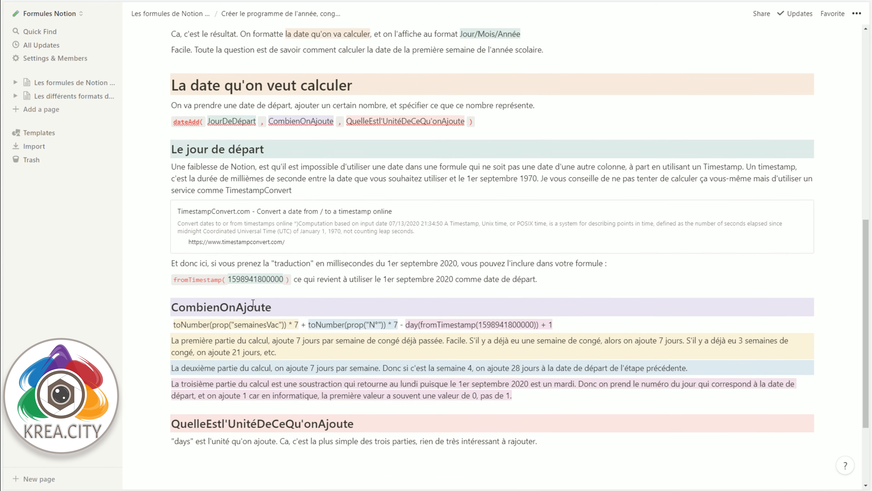
pyautogui.doubleClick(198, 280)
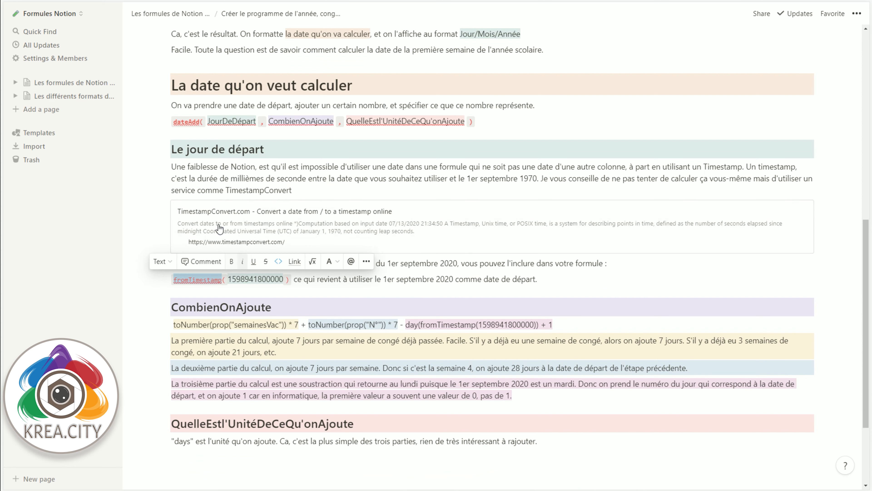
pyautogui.click(143, 235)
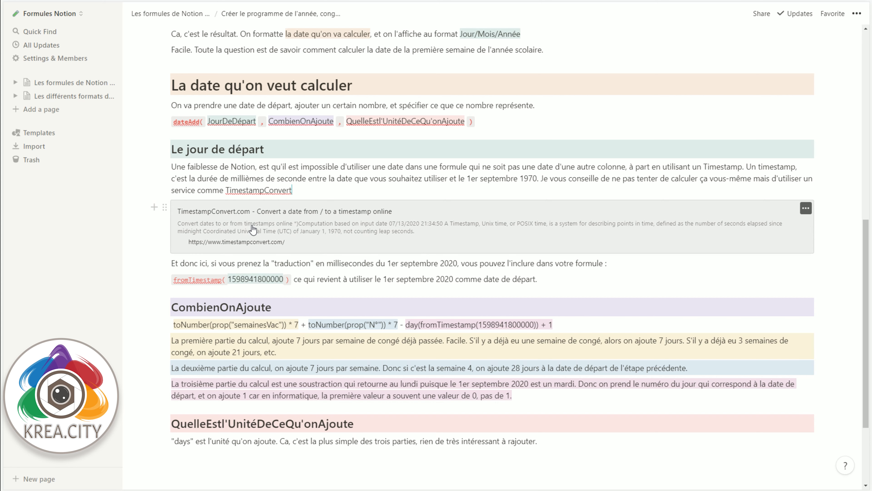
# Step: Open the linked TimestampConvert.com site, convert its preset date to a timestamp, and examine the seconds and milliseconds results and the Timestamp description
pyautogui.click(324, 219)
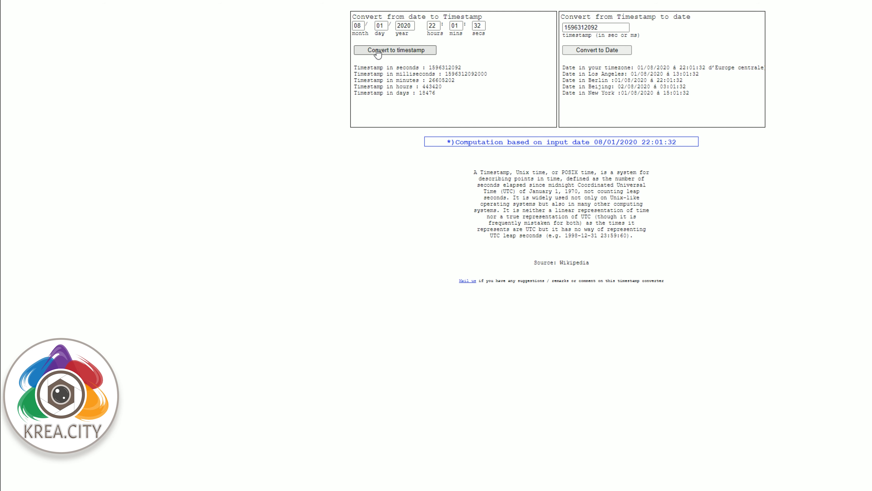
pyautogui.moveTo(362, 26)
pyautogui.mouseDown()
pyautogui.moveTo(353, 26)
pyautogui.moveTo(376, 26)
pyautogui.mouseUp()
pyautogui.click(359, 26)
pyautogui.click(406, 25)
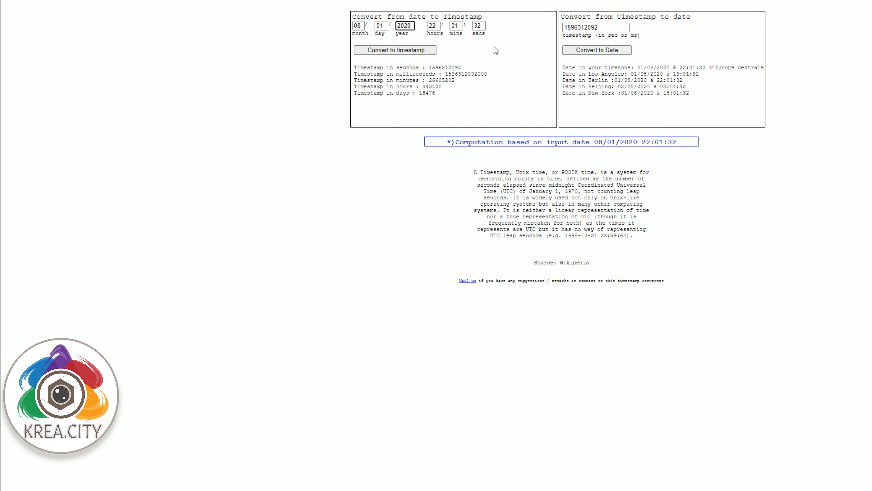
pyautogui.click(406, 54)
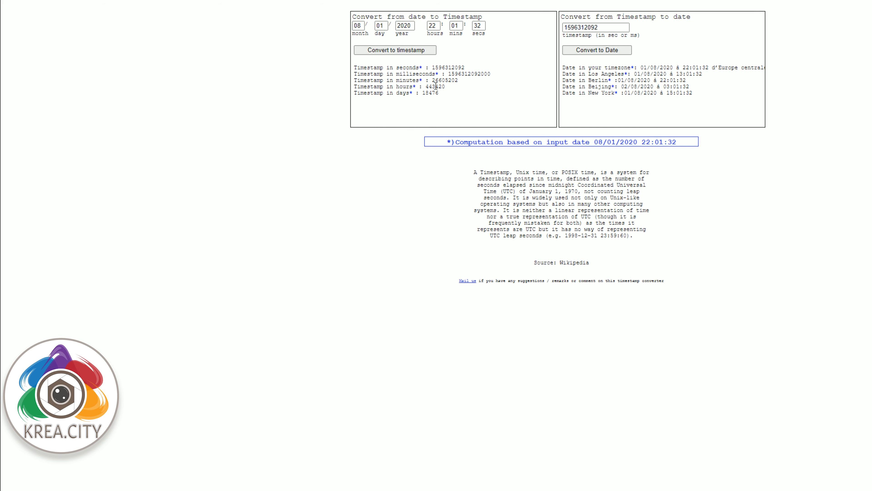
pyautogui.doubleClick(461, 71)
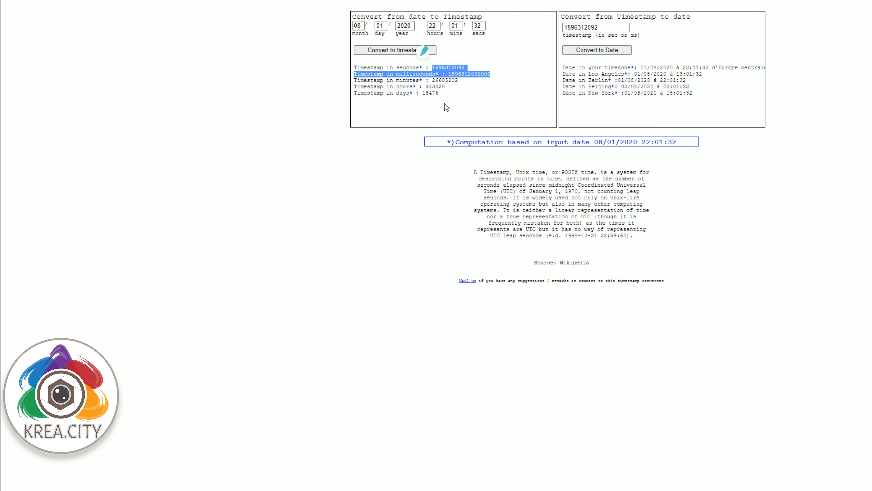
pyautogui.doubleClick(473, 74)
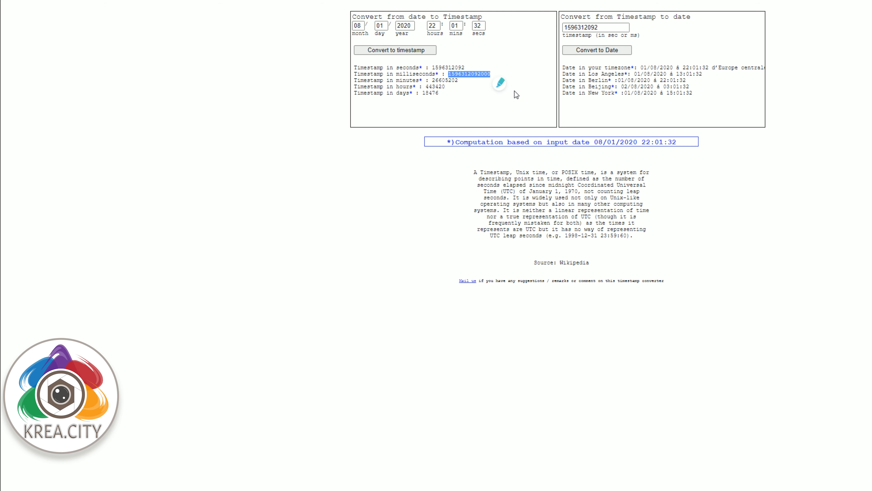
pyautogui.moveTo(489, 164); pyautogui.dragTo(601, 236)
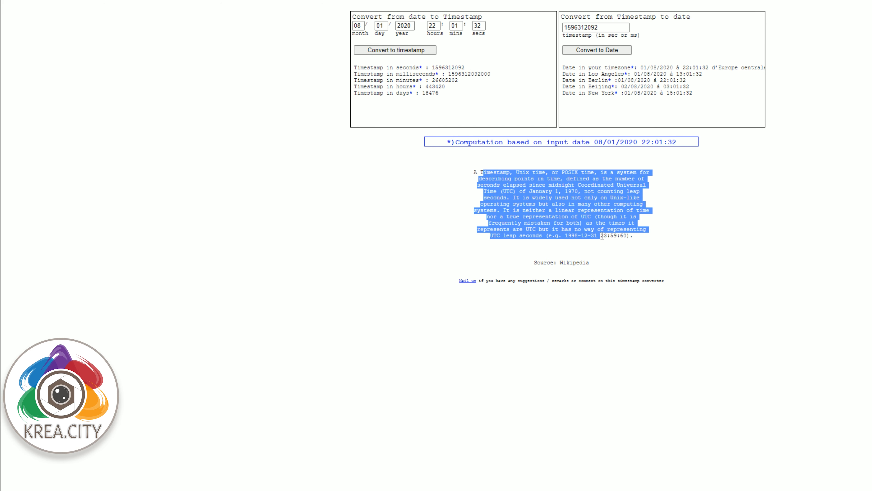
pyautogui.click(463, 111)
# Step: Convert the date 09/01/2020 at 08:30:00 to a timestamp and select the resulting value in milliseconds
pyautogui.doubleClick(357, 25)
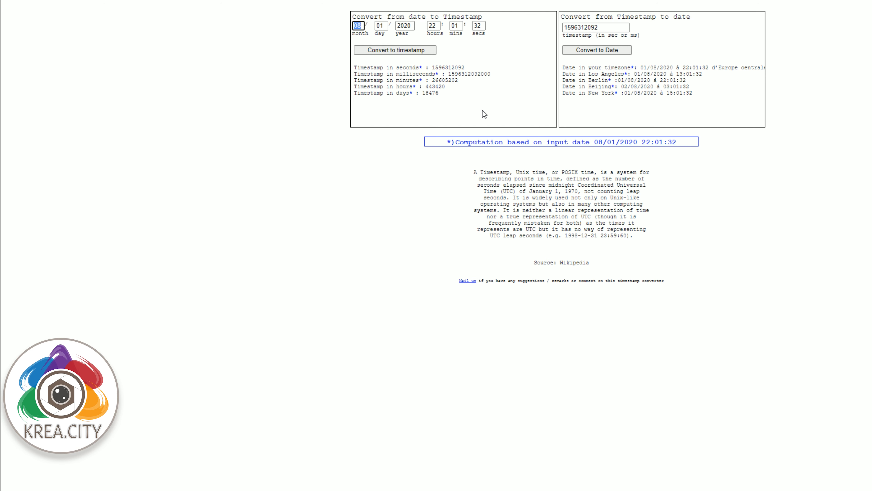
pyautogui.write('09')
pyautogui.press('Tab')
pyautogui.press('Tab')
pyautogui.press('Tab')
pyautogui.write('08')
pyautogui.press('Tab')
pyautogui.write('30')
pyautogui.press('Tab')
pyautogui.write('00')
pyautogui.click(375, 51)
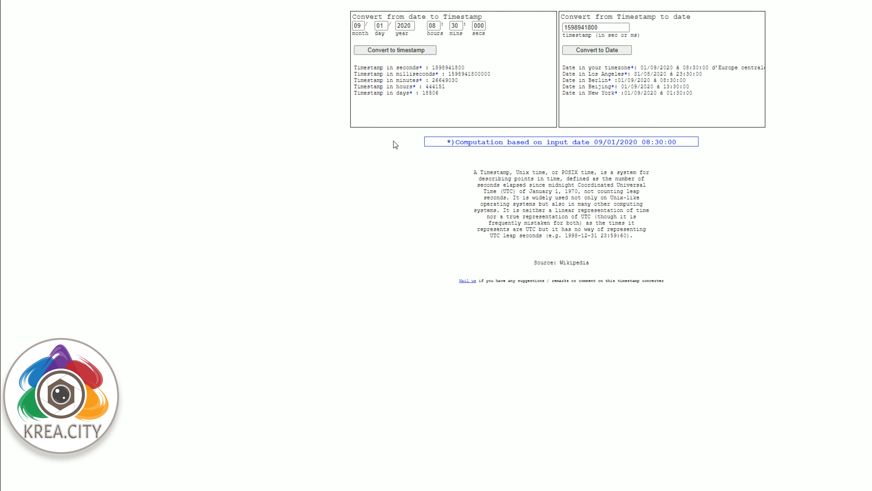
pyautogui.doubleClick(475, 73)
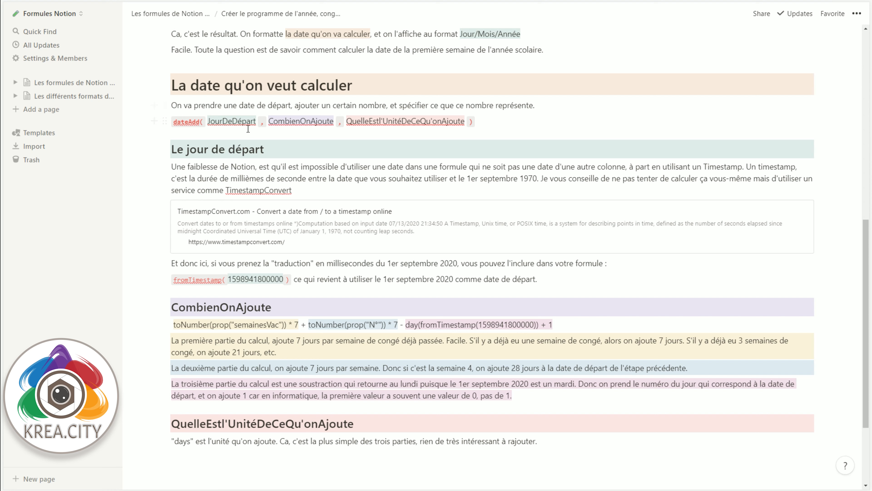
# Step: Return to the Notion list of formulas and open the "Créer le programme de l'année, congés compris" entry in a preview
pyautogui.scroll(10, 258, 141)
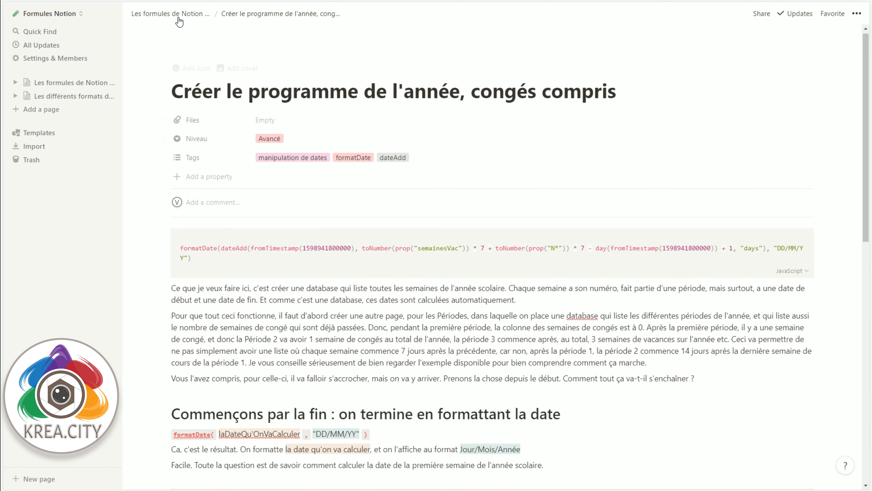
pyautogui.click(171, 13)
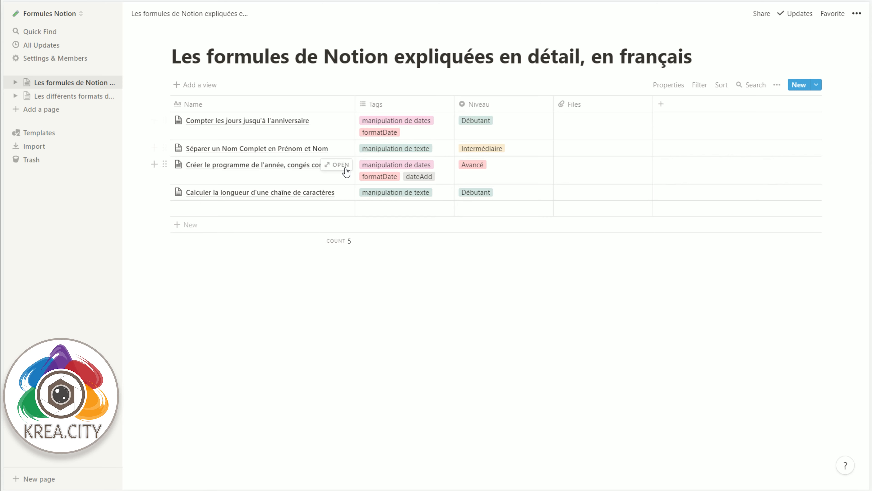
pyautogui.click(340, 165)
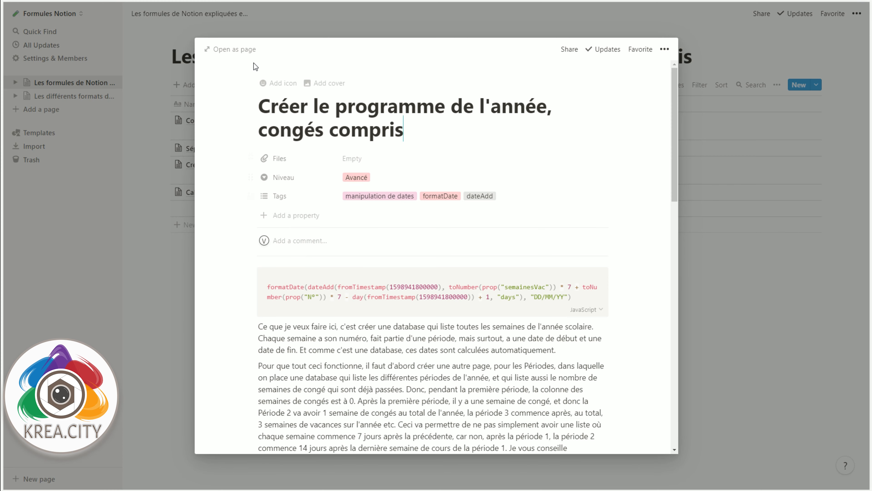
# Step: Open the formula entry as a full page, and examine the fromTimestamp part of the Début formula in the Semaines database
pyautogui.click(245, 52)
pyautogui.scroll(-15, 279, 218)
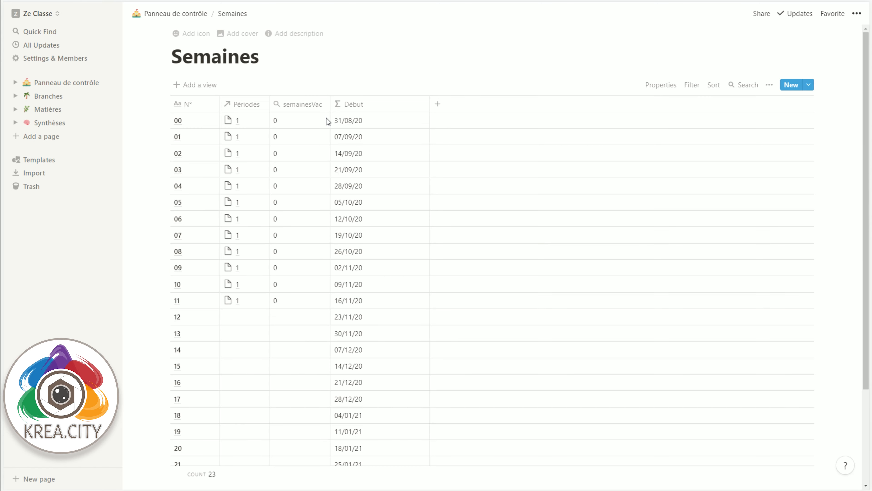
pyautogui.click(357, 104)
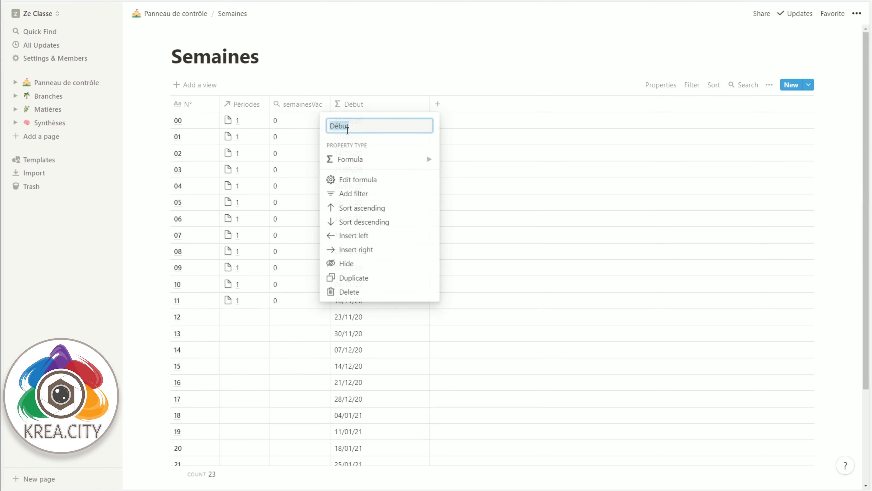
pyautogui.click(348, 180)
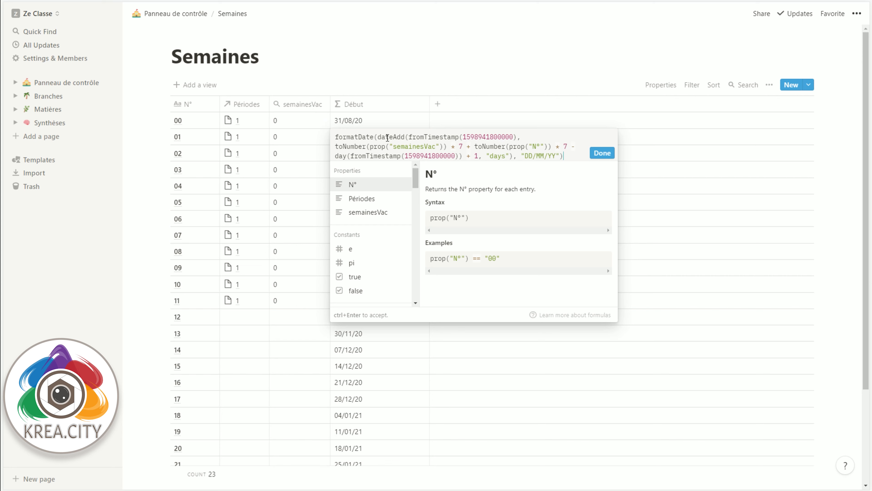
pyautogui.moveTo(410, 138); pyautogui.dragTo(516, 133)
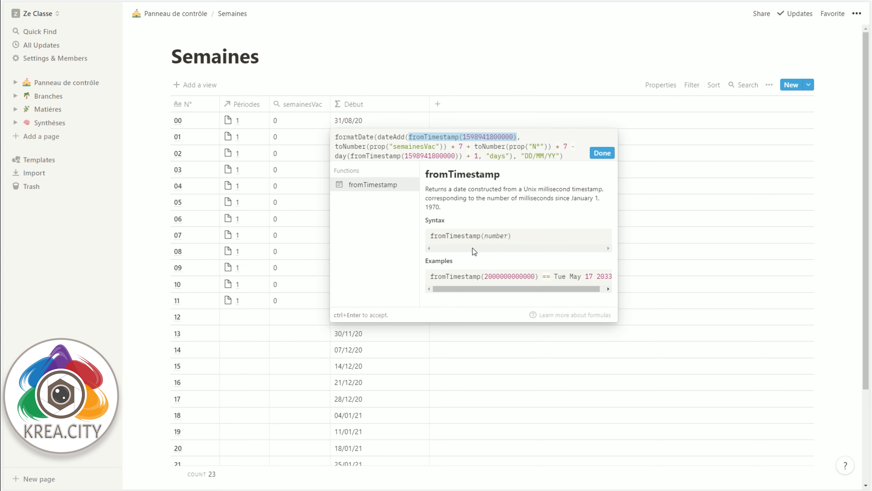
pyautogui.click(512, 63)
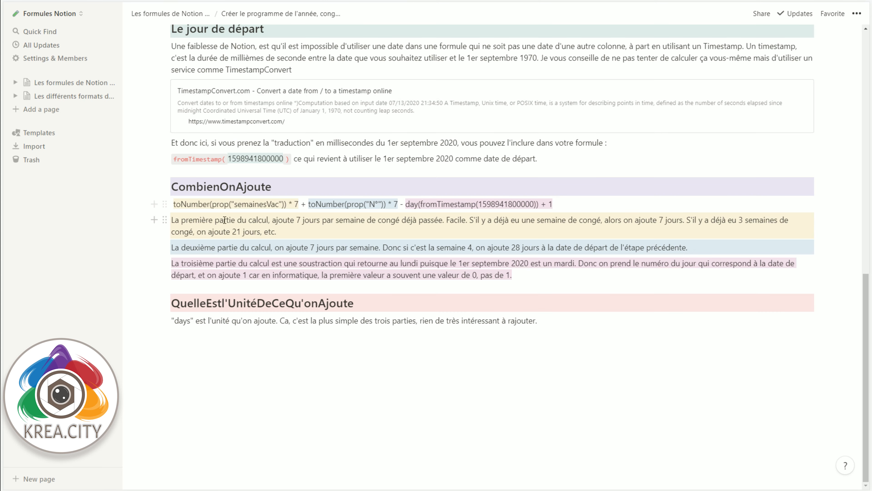
# Step: Examine the dateAdd expression under "La date qu'on veut calculer", including its JourDeDépart and CombienOnAjoute arguments
pyautogui.scroll(3, 221, 211)
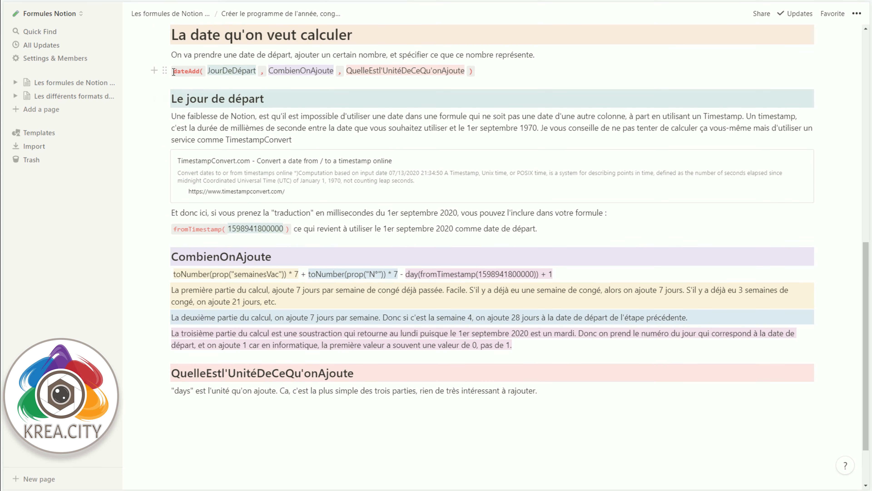
pyautogui.moveTo(172, 71); pyautogui.dragTo(210, 83)
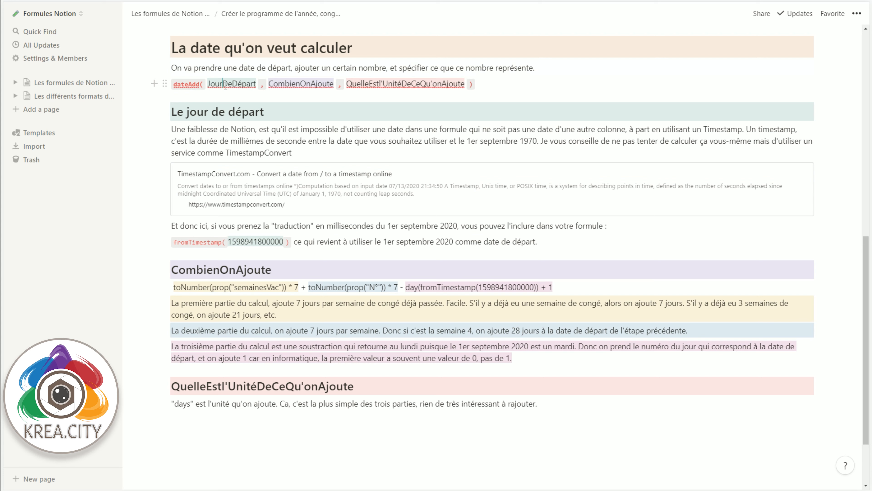
pyautogui.doubleClick(225, 84)
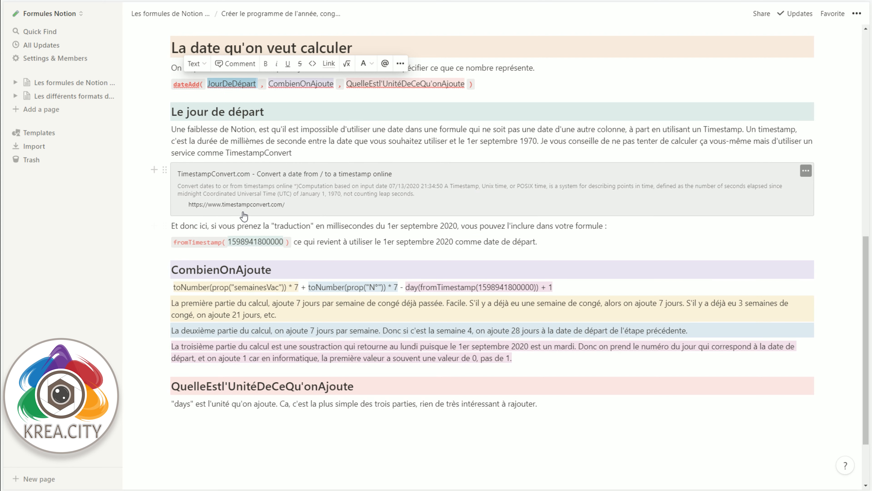
pyautogui.doubleClick(276, 85)
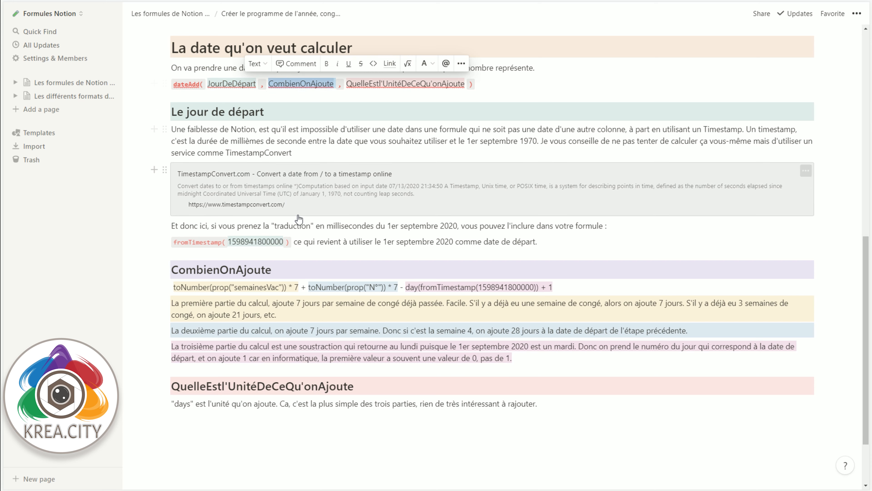
pyautogui.scroll(-2, 301, 193)
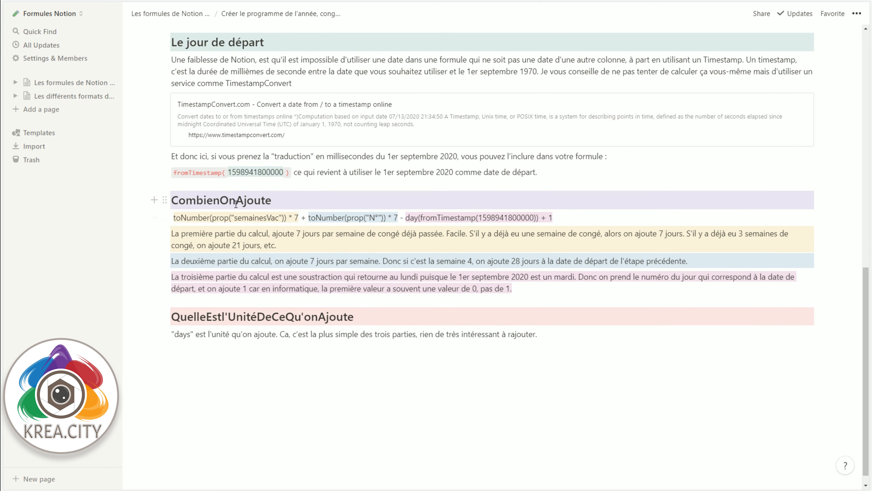
# Step: Remove the leading space from the CombienOnAjoute expression and examine its first part, toNumber(prop("semainesVac")) * 7
pyautogui.click(172, 220)
pyautogui.press('Delete')
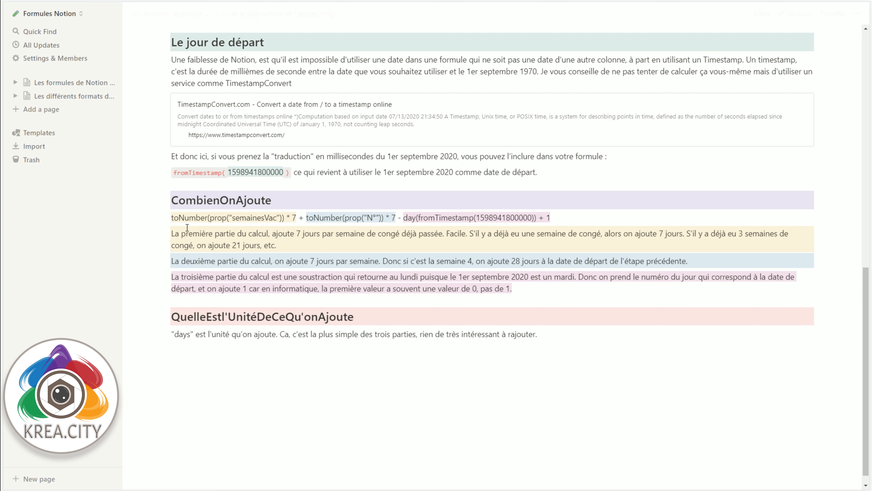
pyautogui.doubleClick(236, 217)
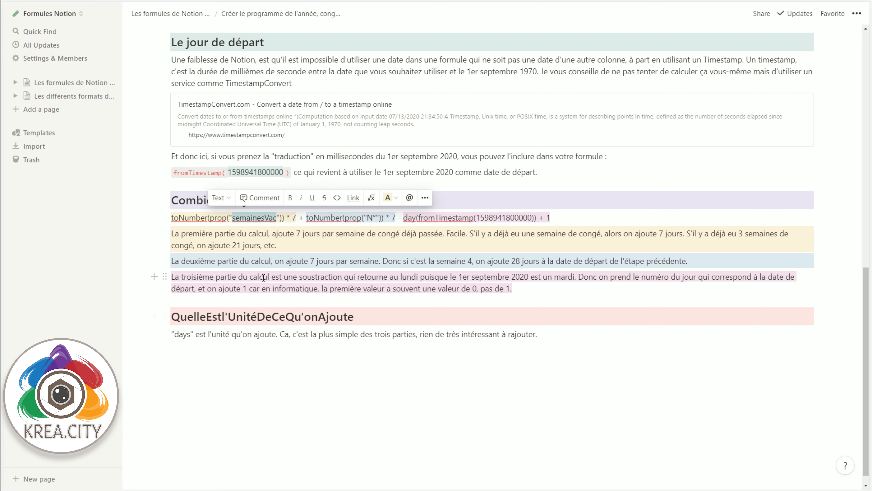
pyautogui.doubleClick(190, 218)
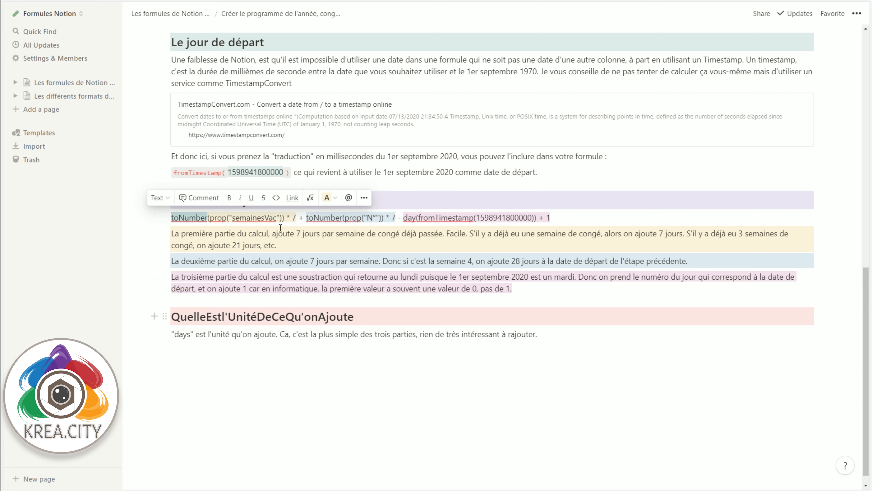
pyautogui.moveTo(288, 219); pyautogui.dragTo(297, 220)
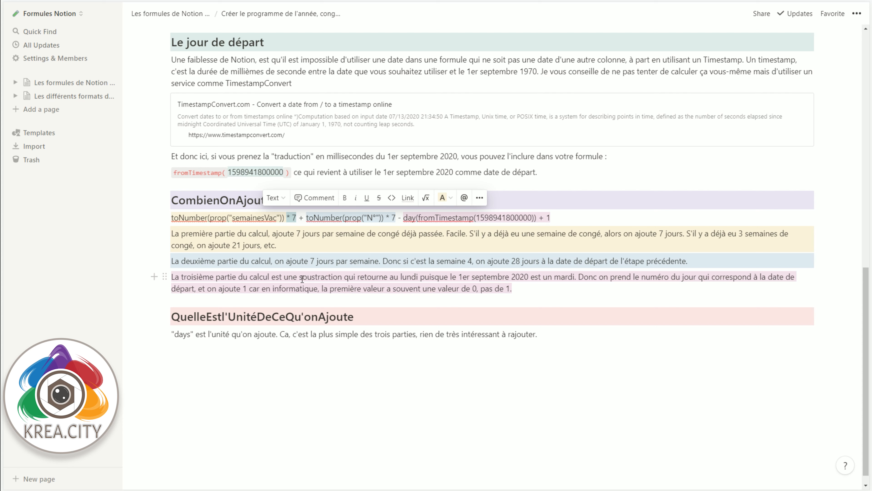
pyautogui.hotkey('shift', 'Home')
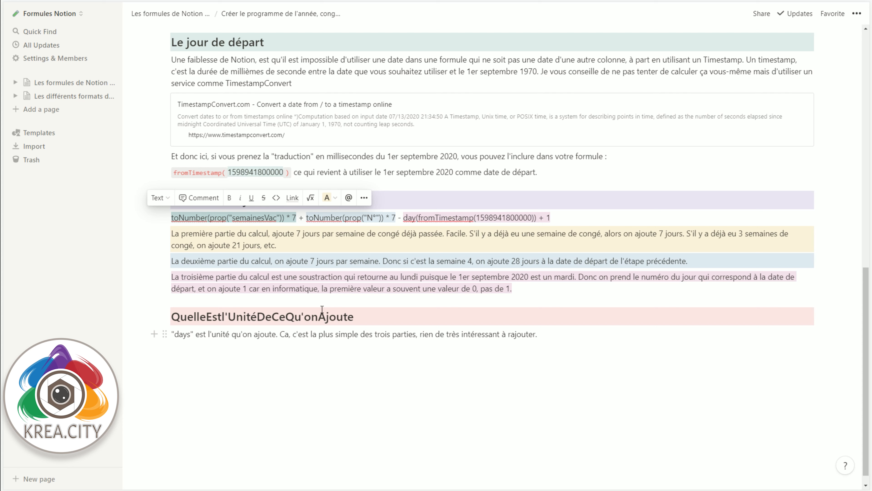
pyautogui.doubleClick(237, 218)
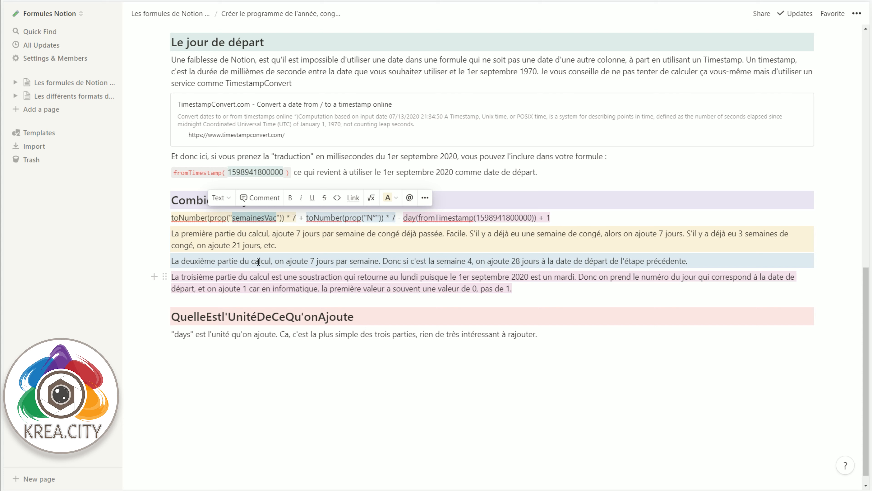
# Step: Examine the second part of the CombienOnAjoute expression, toNumber(prop("N°")) * 7
pyautogui.moveTo(172, 216); pyautogui.dragTo(379, 210)
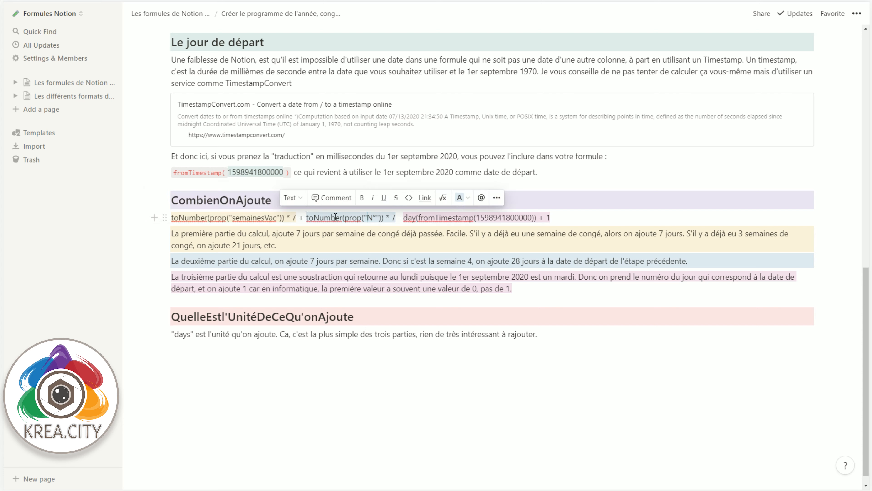
pyautogui.click(310, 217)
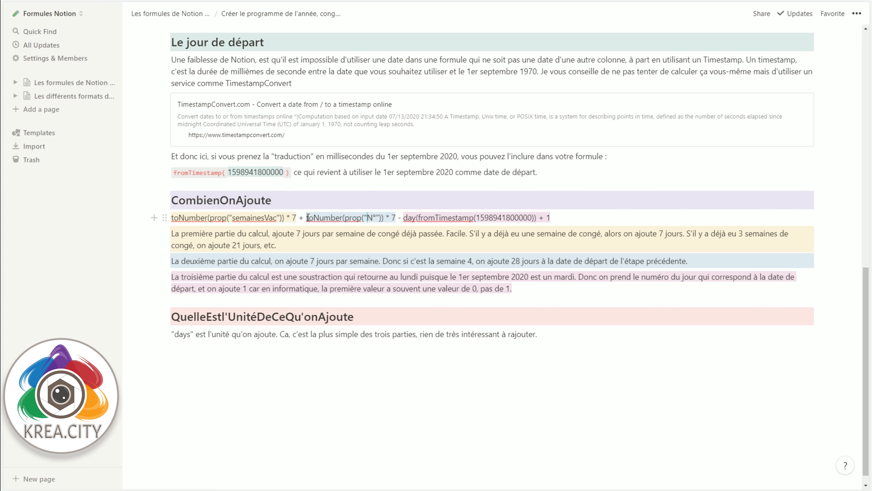
pyautogui.moveTo(307, 217); pyautogui.dragTo(399, 222)
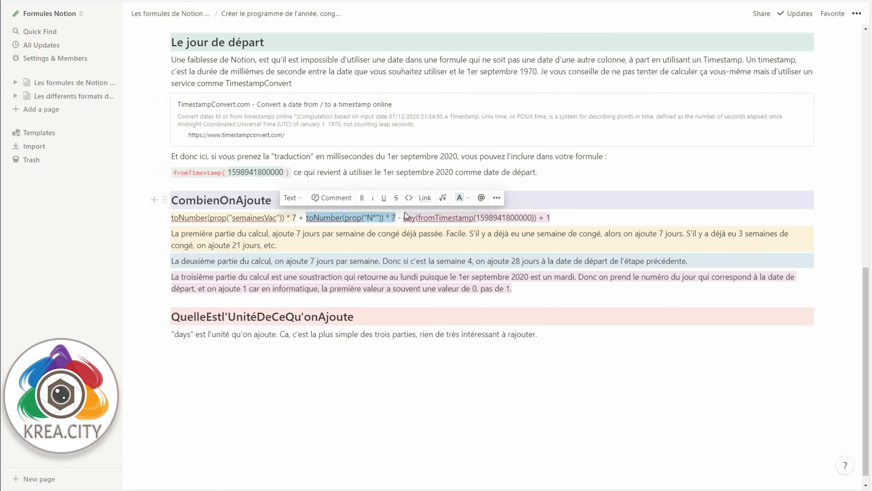
pyautogui.click(406, 220)
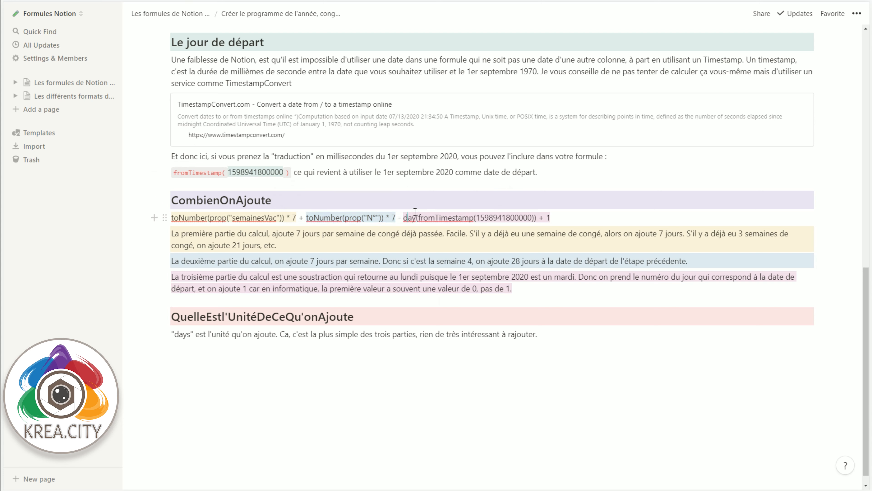
pyautogui.moveTo(418, 218); pyautogui.dragTo(541, 227)
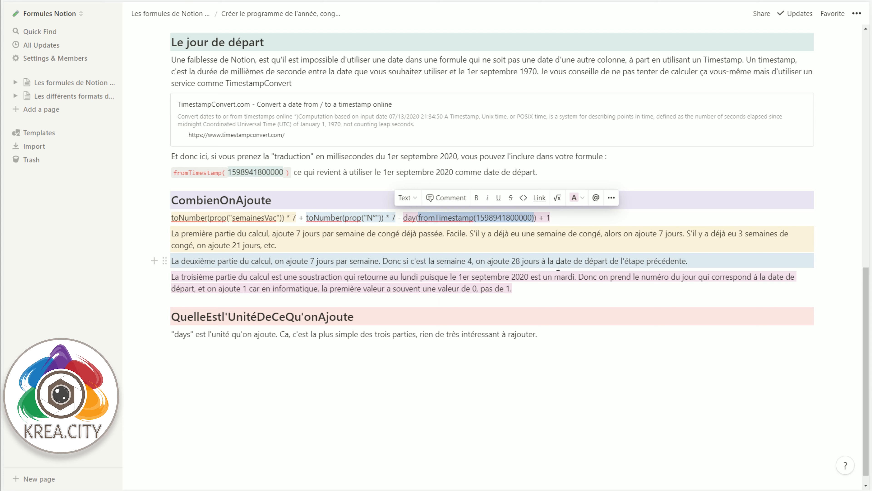
pyautogui.click(401, 221)
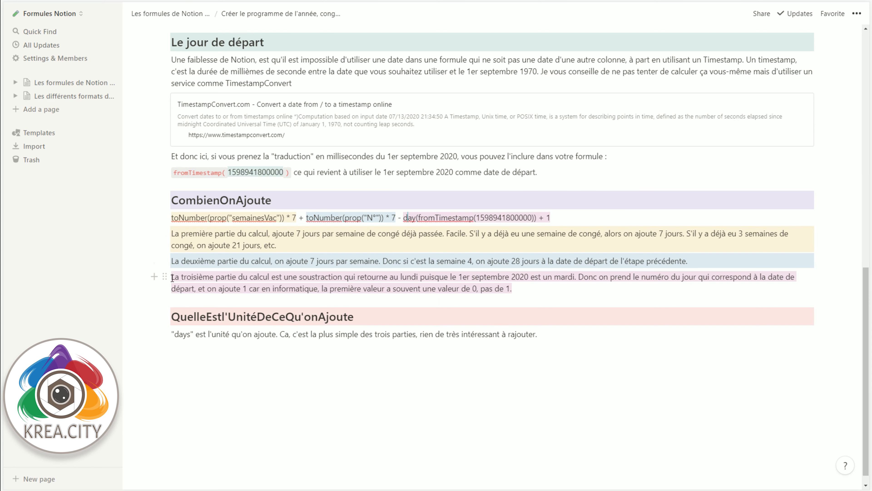
pyautogui.moveTo(172, 277); pyautogui.dragTo(517, 292)
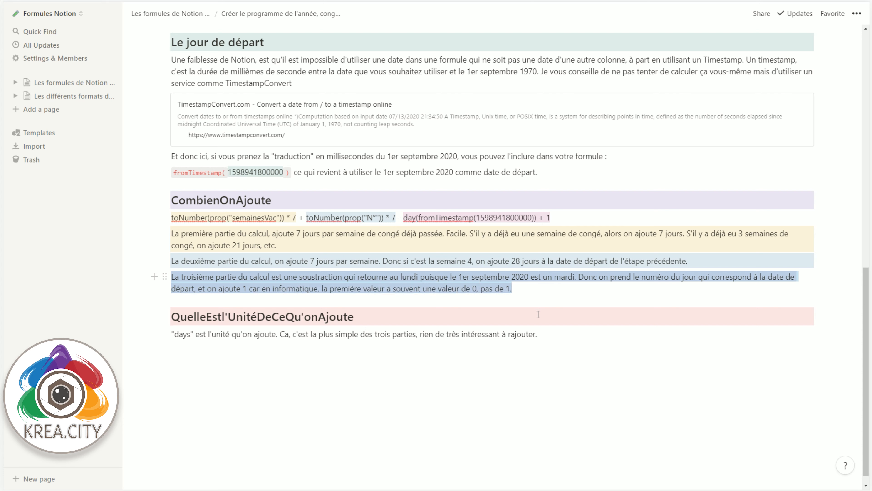
pyautogui.click(481, 218)
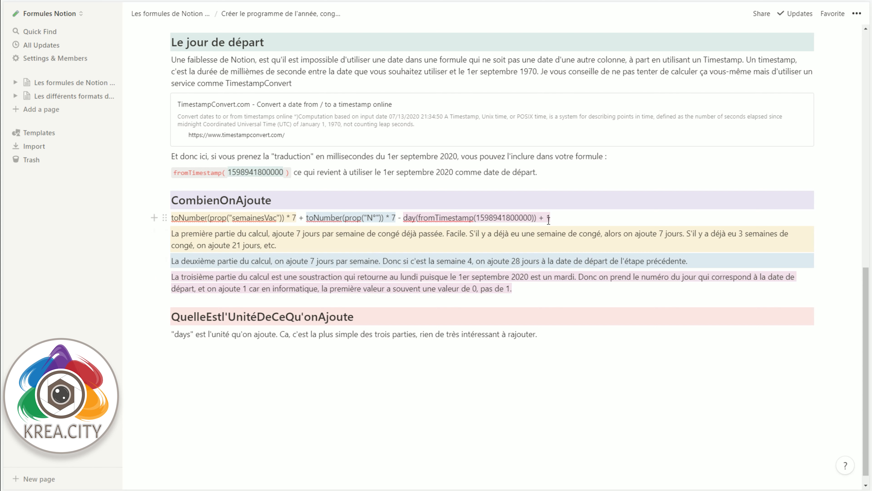
pyautogui.moveTo(539, 217)
pyautogui.mouseDown()
pyautogui.moveTo(550, 216)
pyautogui.moveTo(548, 228)
pyautogui.mouseUp()
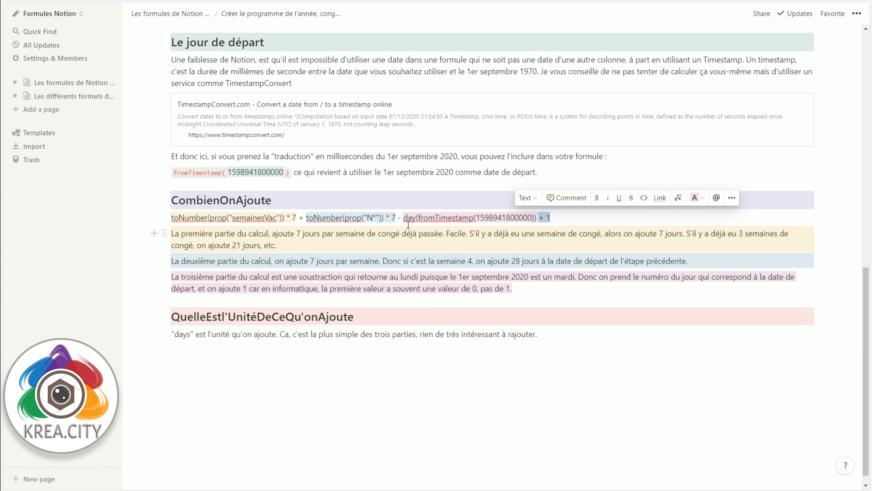
pyautogui.moveTo(404, 217); pyautogui.dragTo(537, 217)
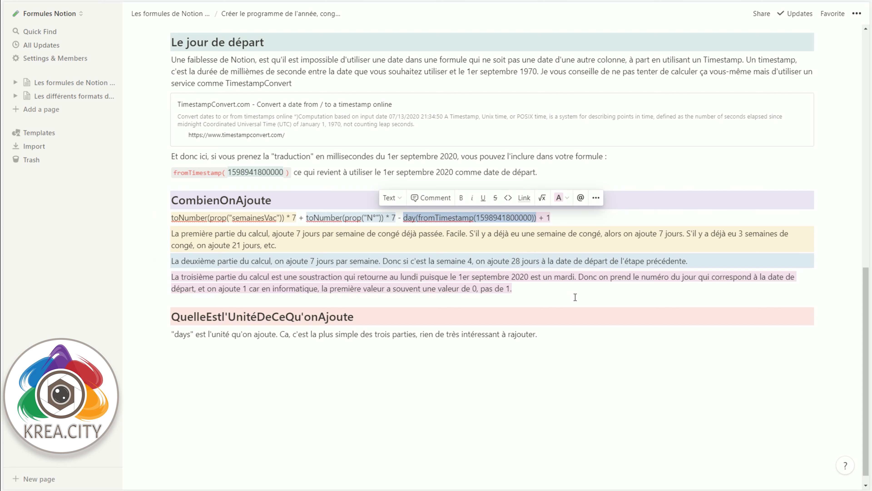
pyautogui.click(404, 218)
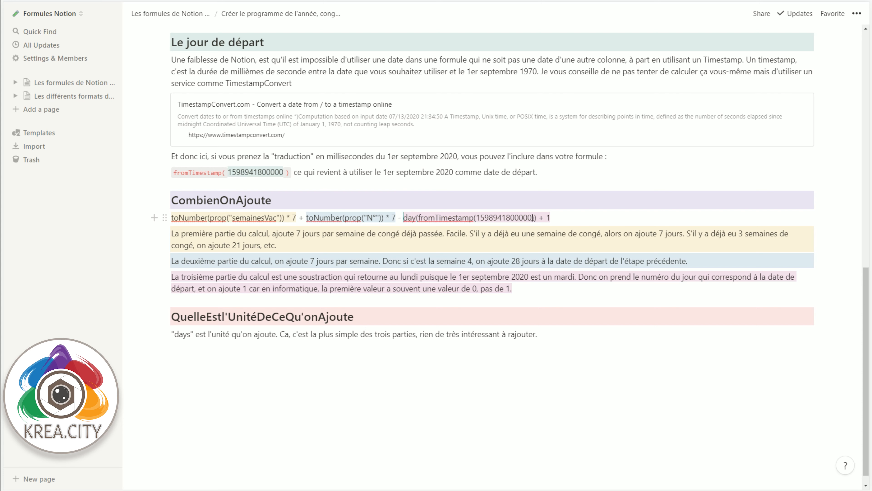
pyautogui.moveTo(404, 218); pyautogui.dragTo(539, 215)
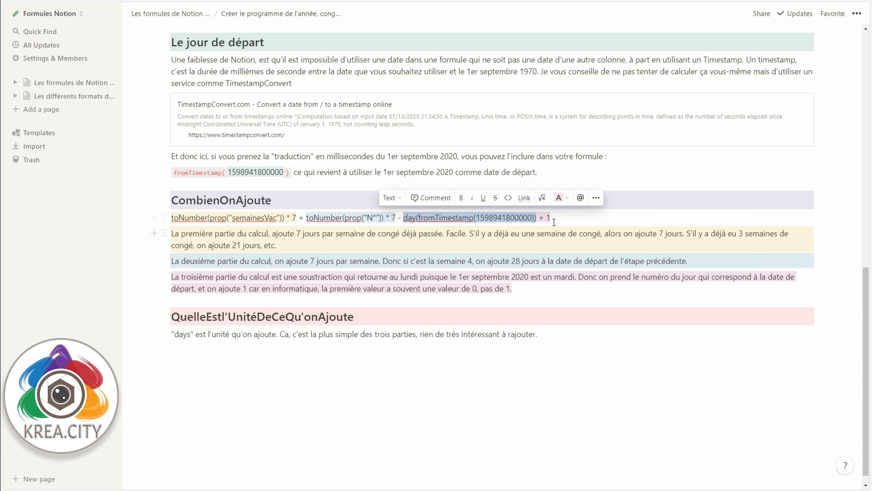
pyautogui.click(405, 224)
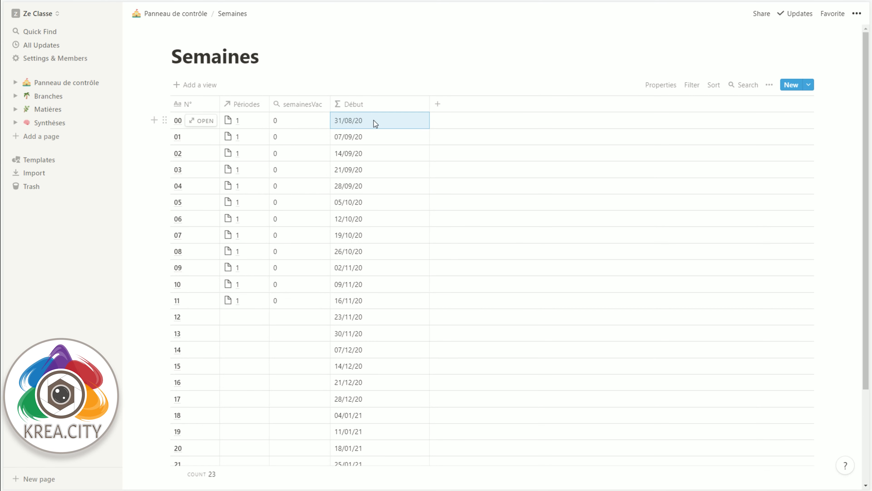
# Step: Review the Début formula in the Semaines database from its start date through the added amount to the "days" unit, and close it
pyautogui.click(344, 124)
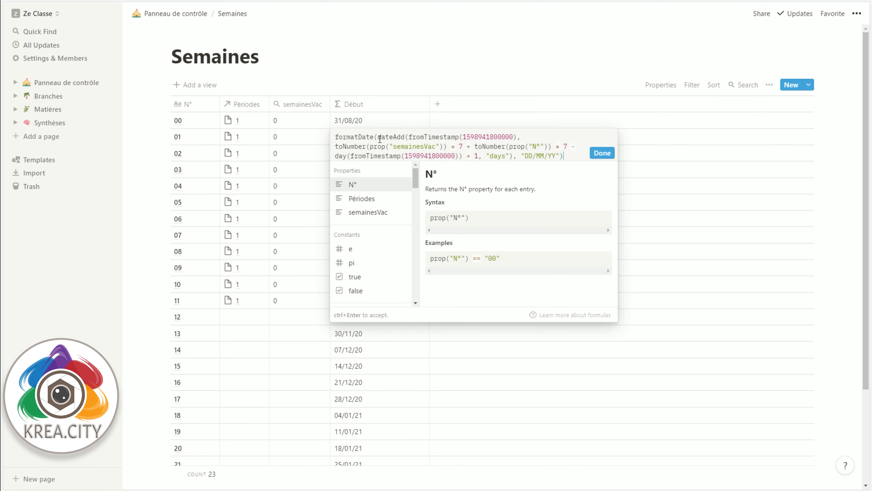
pyautogui.moveTo(408, 137); pyautogui.dragTo(520, 135)
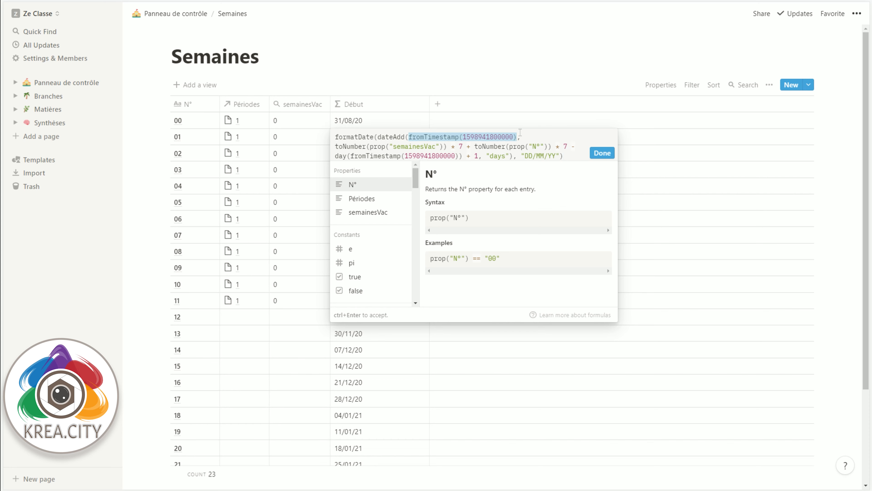
pyautogui.moveTo(334, 147); pyautogui.dragTo(510, 156)
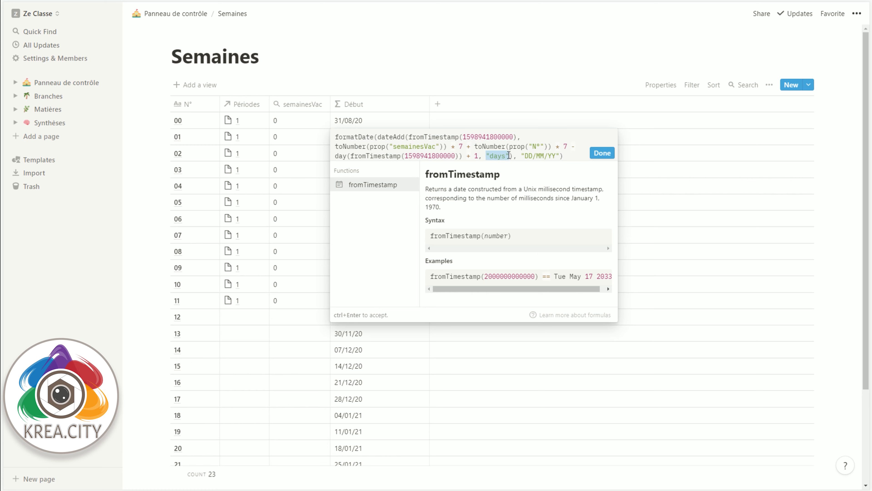
pyautogui.click(375, 119)
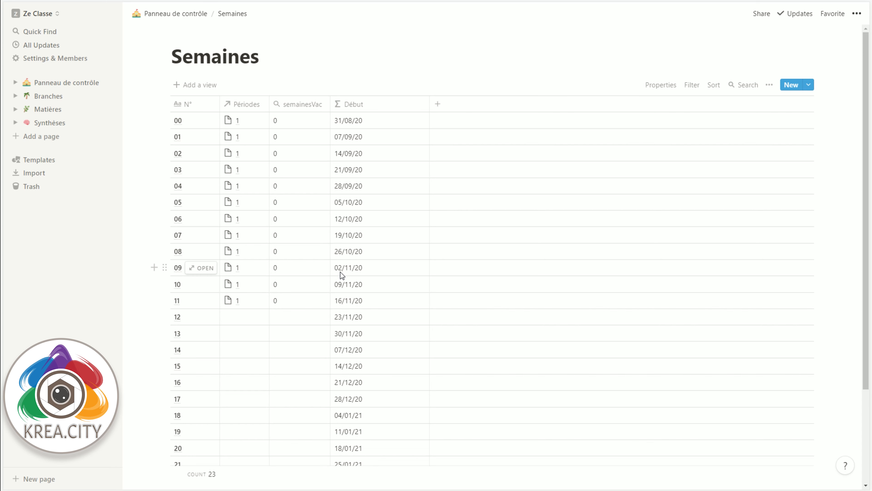
# Step: View the Périodes relation choices for week 09 and close them
pyautogui.click(250, 270)
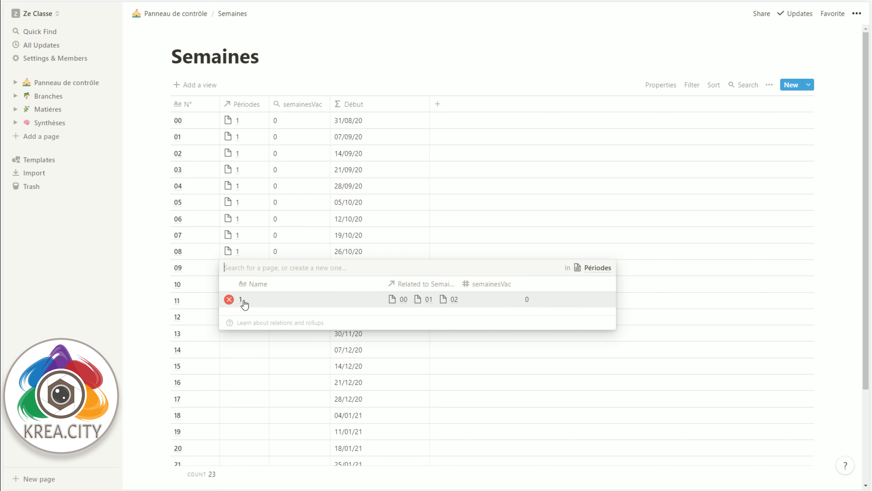
pyautogui.click(144, 259)
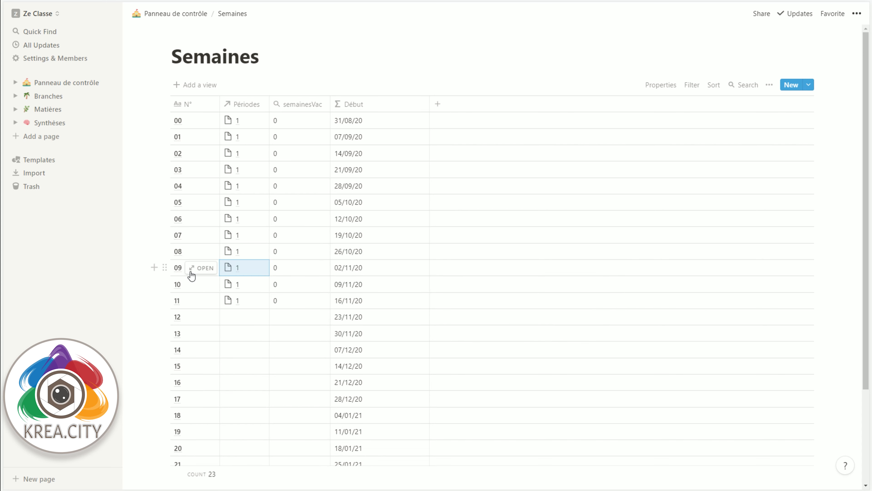
# Step: Replace période 1 with période 2 in the Périodes relation of week 09
pyautogui.click(233, 268)
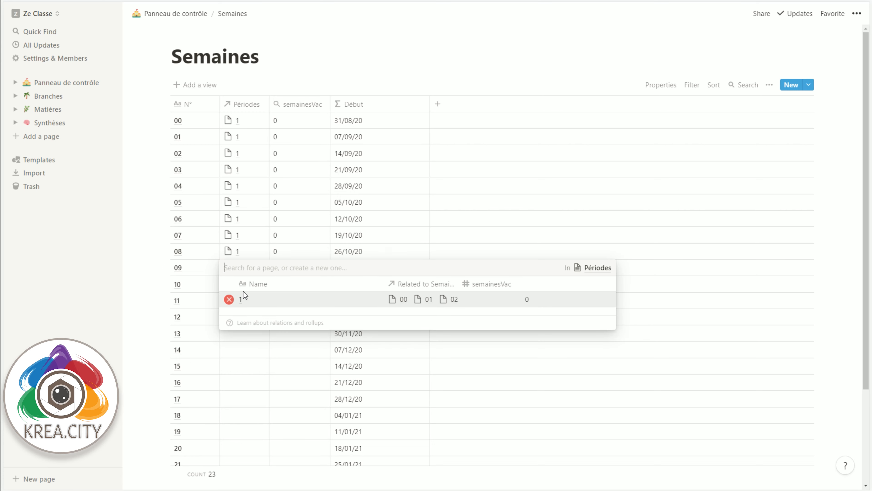
pyautogui.click(228, 298)
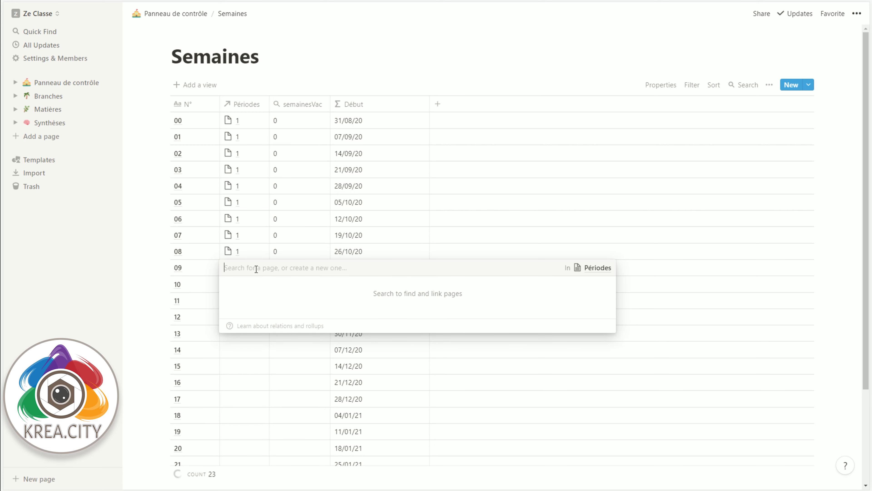
pyautogui.write('2')
pyautogui.click(254, 297)
# Step: Clear the Périodes relations of weeks 10 and 11 and search for période 2 to link week 10
pyautogui.moveTo(252, 285); pyautogui.dragTo(252, 299)
pyautogui.press('Delete')
pyautogui.click(252, 284)
pyautogui.write('2')
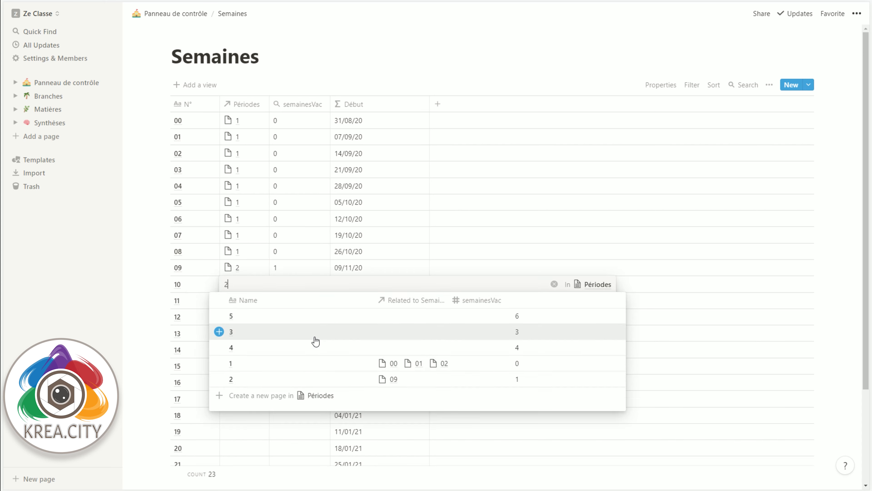
pyautogui.click(314, 333)
pyautogui.click(311, 372)
pyautogui.press('Delete')
# Step: Copy période 2 down the Périodes column through week 16
pyautogui.click(253, 285)
pyautogui.hotkey('ctrl', 'c')
pyautogui.press('Down')
pyautogui.hotkey('ctrl', 'v')
pyautogui.moveTo(261, 268); pyautogui.dragTo(263, 317)
pyautogui.hotkey('ctrl', 'c')
pyautogui.press('Down')
pyautogui.hotkey('ctrl', 'v')
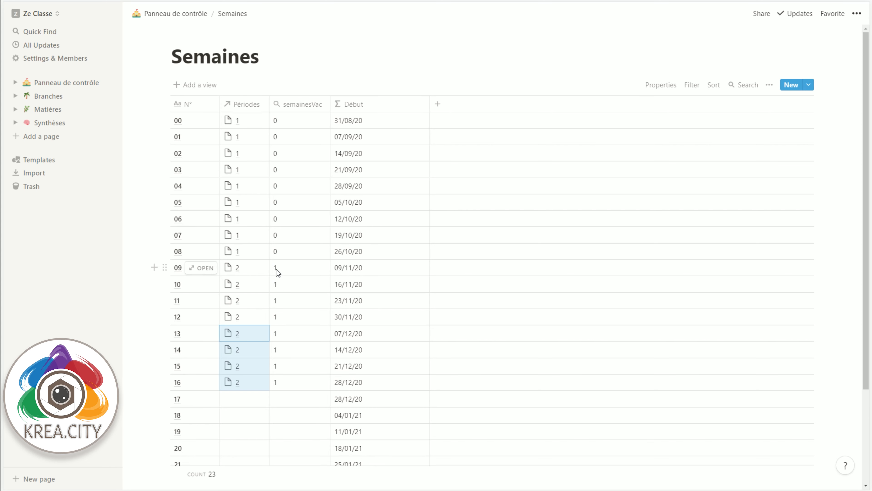
# Step: Examine the toNumber(prop("semainesVac")) * 7 part of the Début formula and close the formula
pyautogui.click(345, 109)
pyautogui.click(357, 181)
pyautogui.click(381, 147)
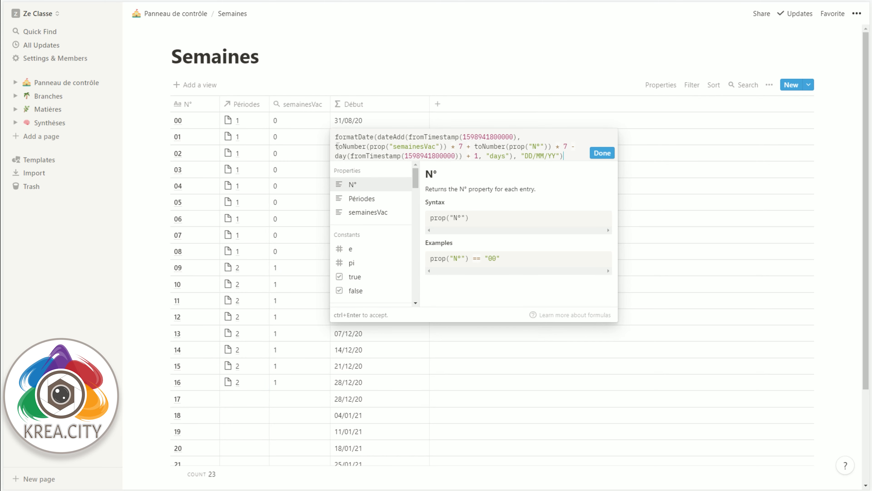
pyautogui.moveTo(336, 146); pyautogui.dragTo(462, 146)
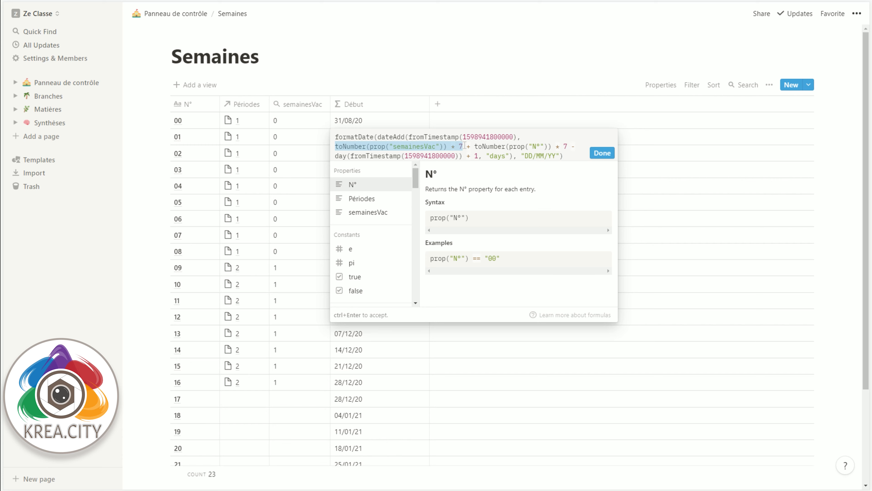
pyautogui.click(475, 80)
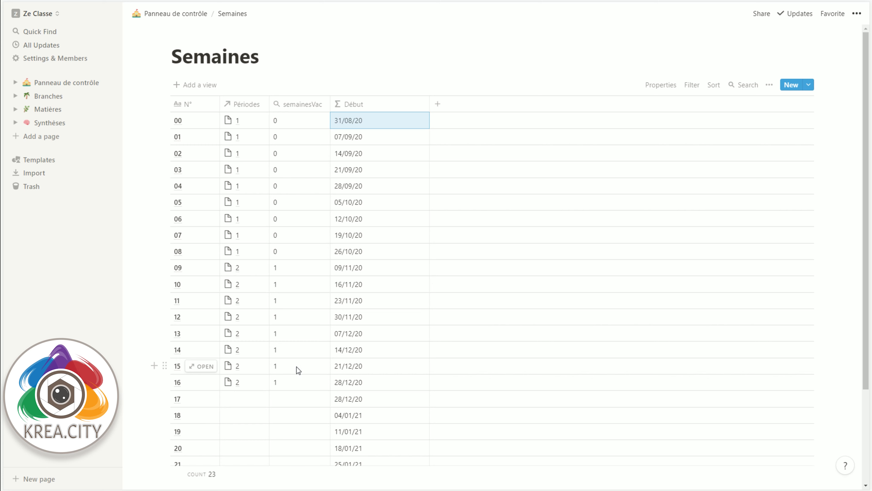
# Step: Remove période 2 from weeks 15 and 16 and link week 15 to période 3
pyautogui.click(242, 365)
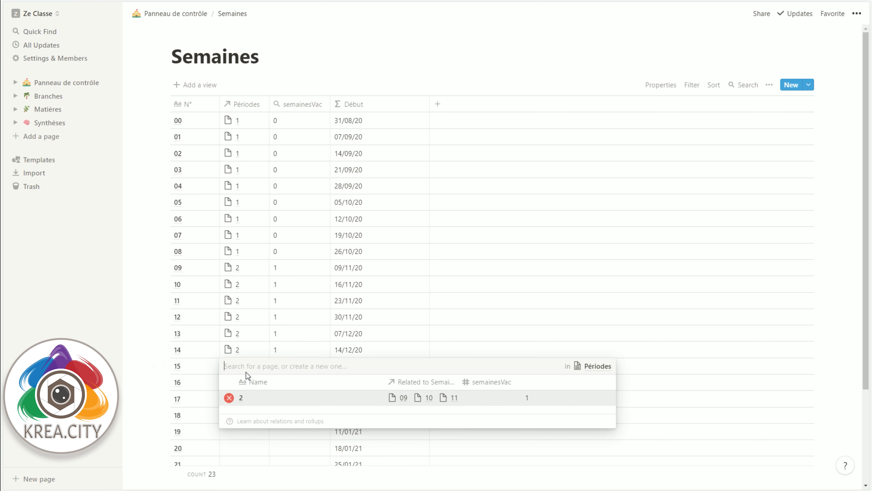
pyautogui.click(230, 398)
pyautogui.press('Escape')
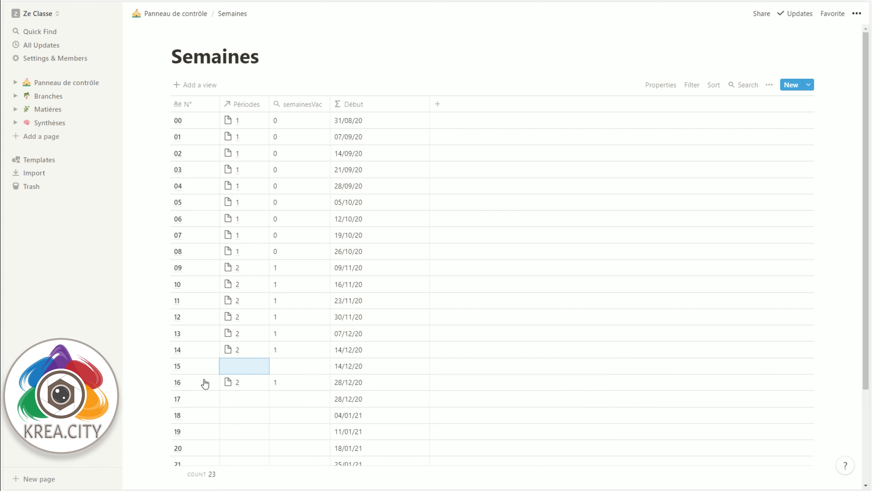
pyautogui.click(252, 381)
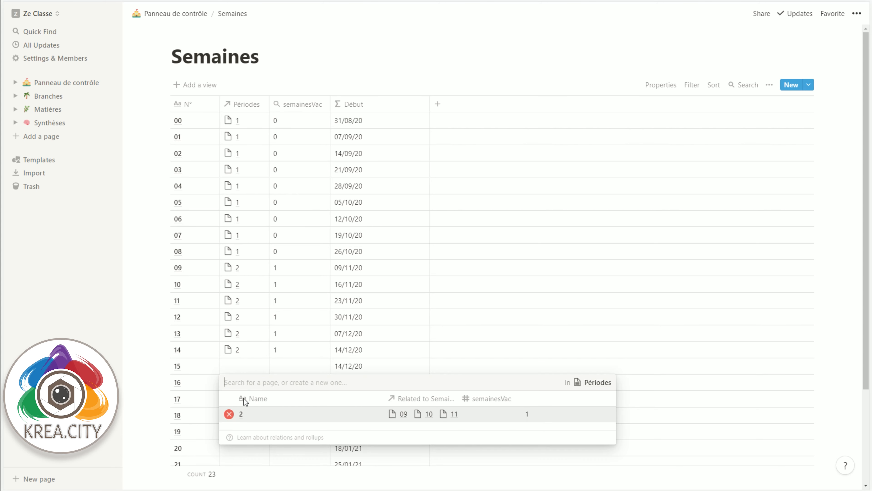
pyautogui.click(230, 415)
pyautogui.press('Escape')
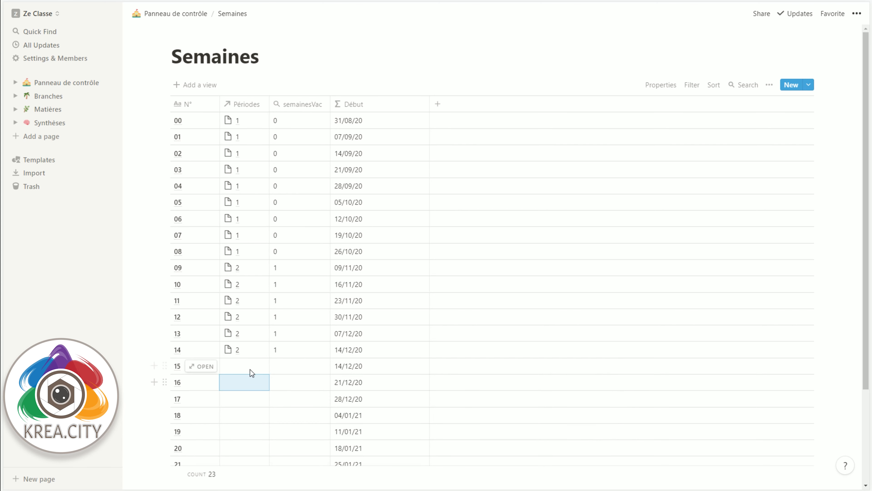
pyautogui.click(250, 369)
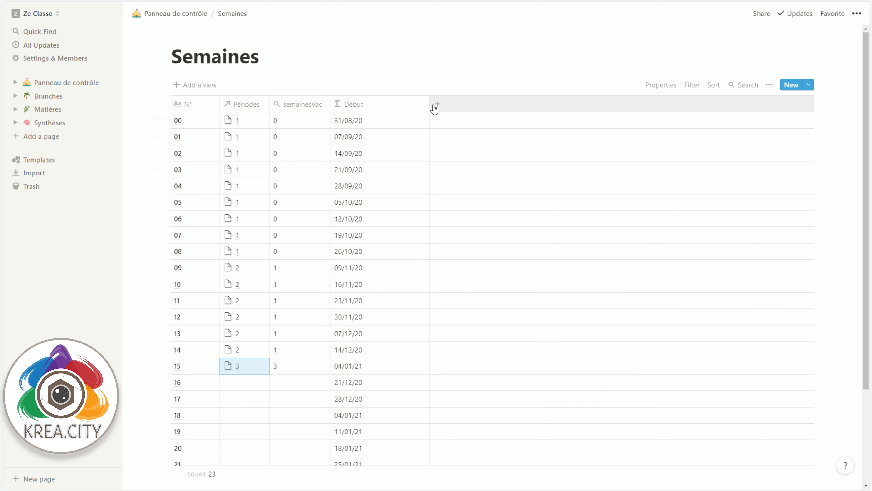
# Step: Narrow the Début column and add a Formula property named Fin beside it
pyautogui.moveTo(430, 104); pyautogui.dragTo(389, 104)
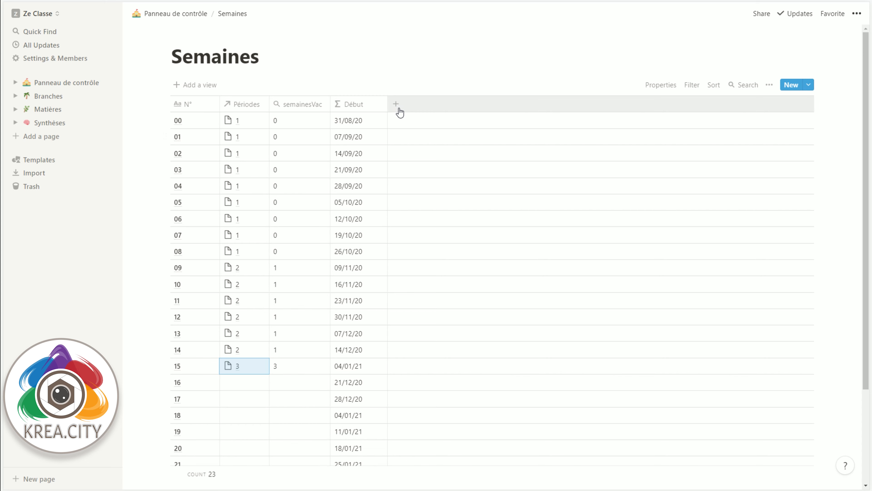
pyautogui.click(396, 104)
pyautogui.moveTo(451, 156)
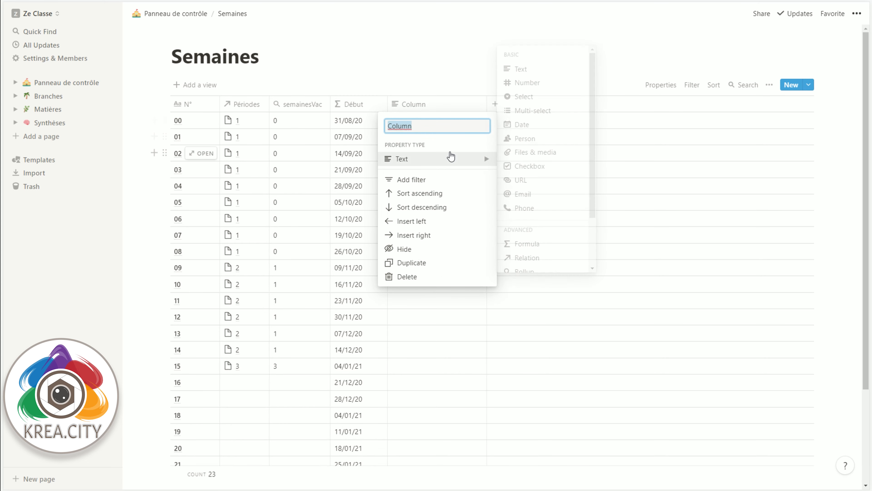
pyautogui.write('Fin')
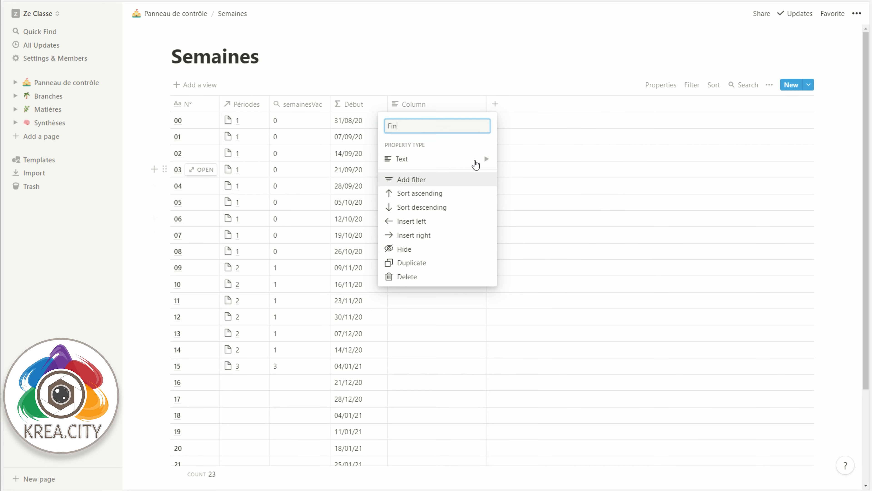
pyautogui.click(525, 246)
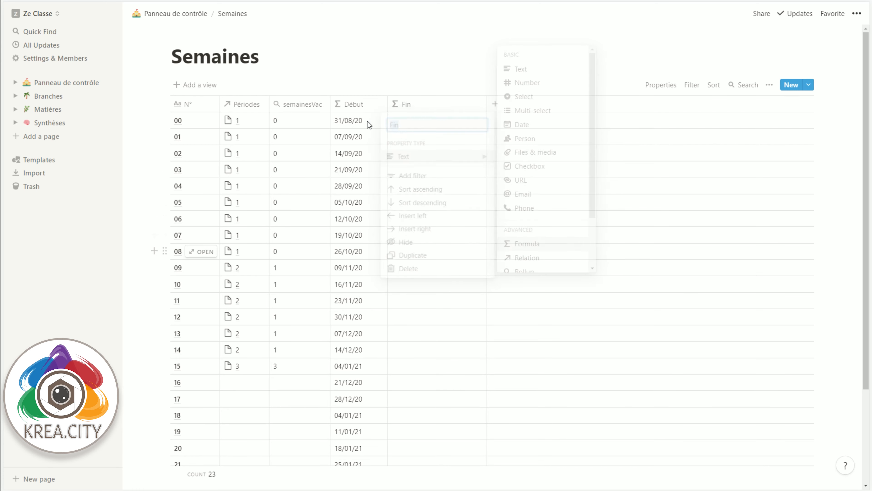
# Step: Copy the entire expression of the Début formula and close it unchanged
pyautogui.click(365, 100)
pyautogui.click(338, 179)
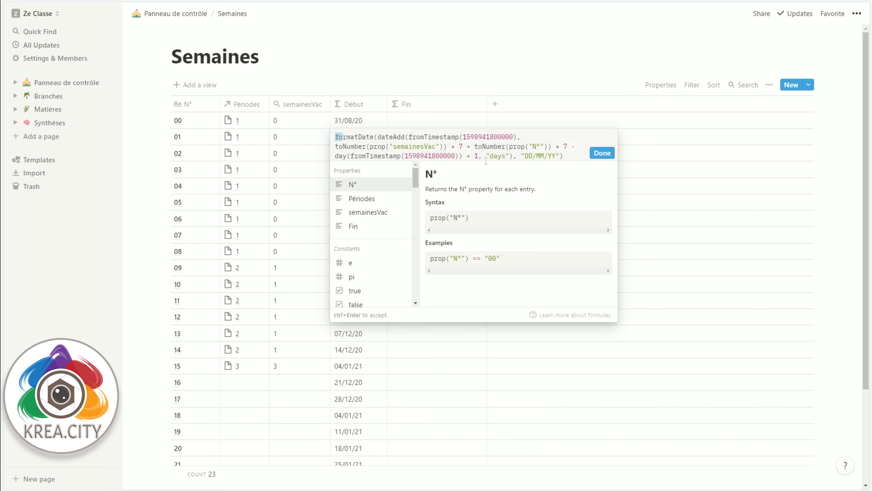
pyautogui.hotkey('ctrl', 'a')
pyautogui.hotkey('ctrl', 'c')
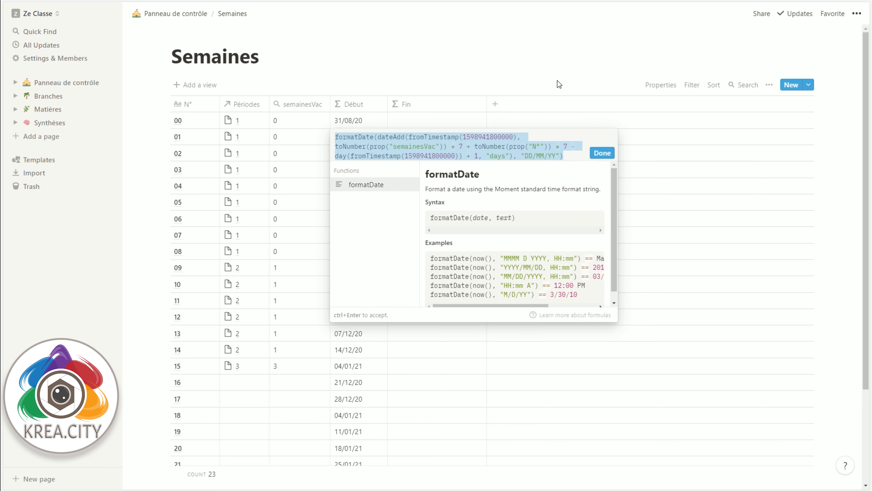
pyautogui.press('Escape')
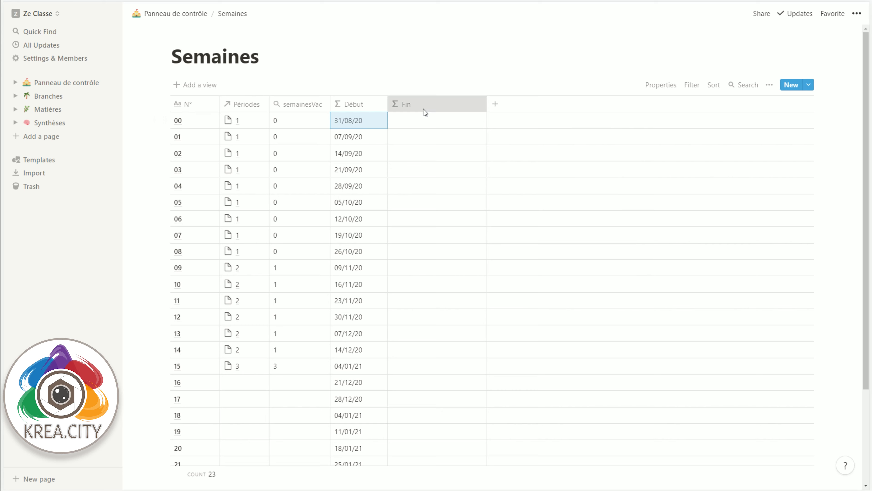
# Step: Paste the copied expression into the Fin formula, add +4 after the + 1 in its days amount, and accept it
pyautogui.click(423, 107)
pyautogui.click(413, 178)
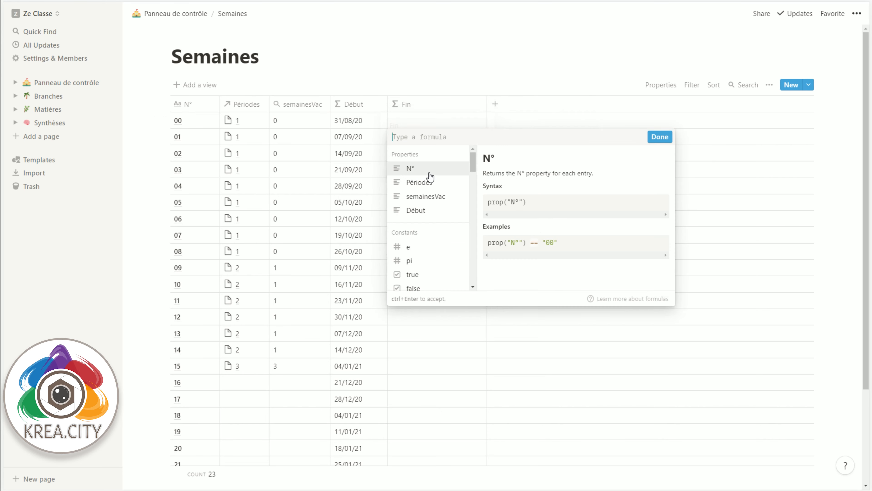
pyautogui.hotkey('ctrl', 'v')
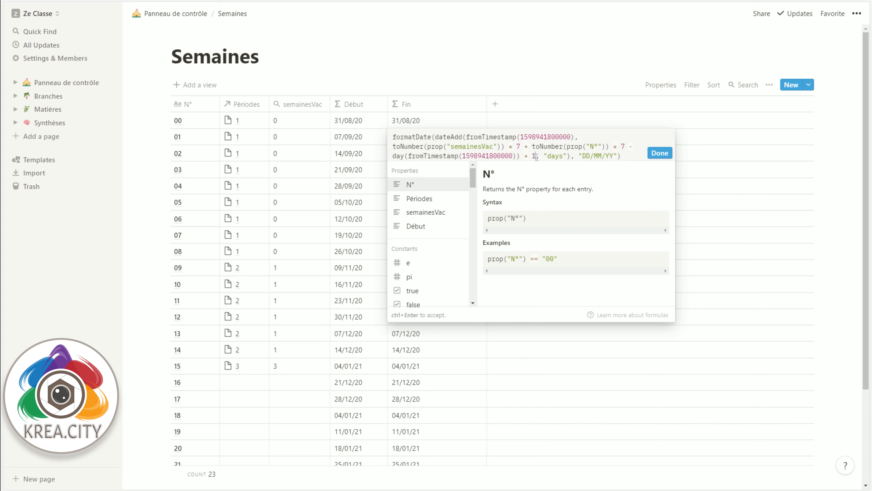
pyautogui.write('+4')
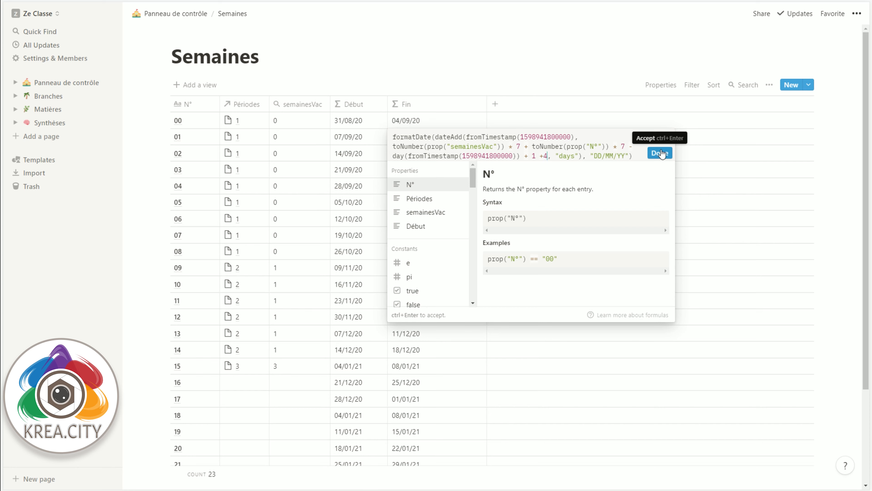
pyautogui.click(641, 130)
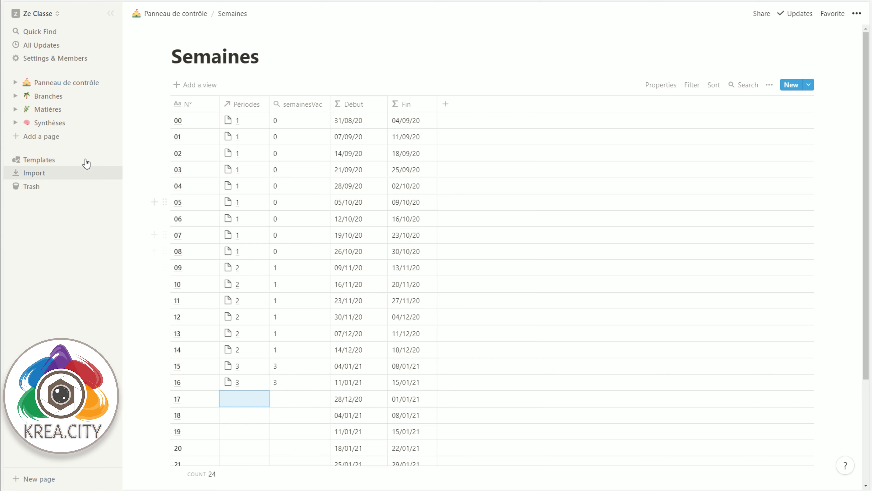
# Step: Open the Périodes database from Panneau de contrôle and rename its "Related to Semaines" relation column to Semaines
pyautogui.click(44, 83)
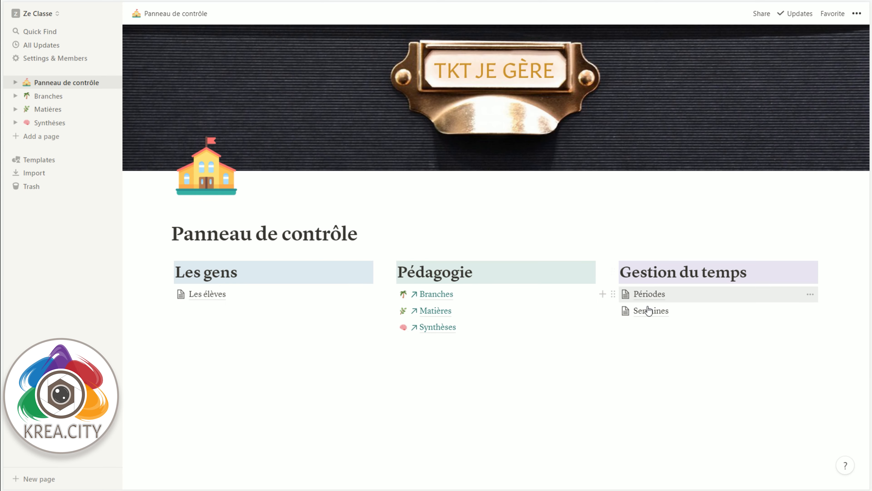
pyautogui.click(645, 296)
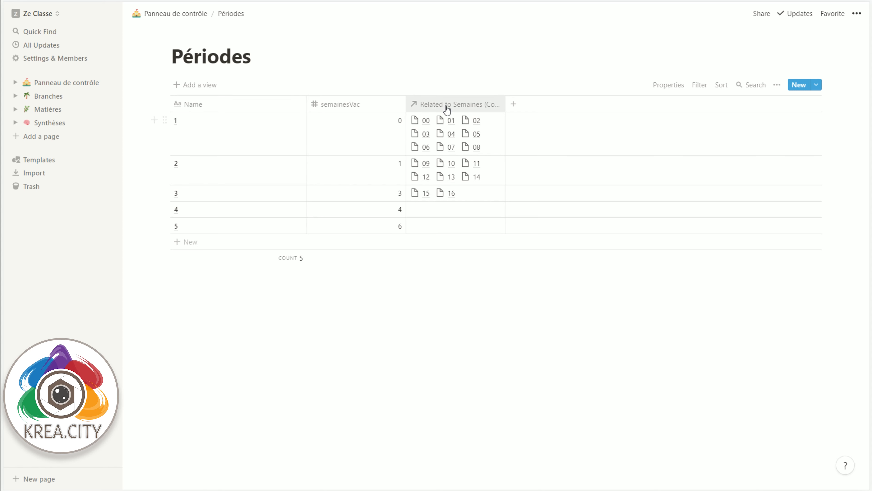
pyautogui.click(446, 106)
pyautogui.write('Semaines')
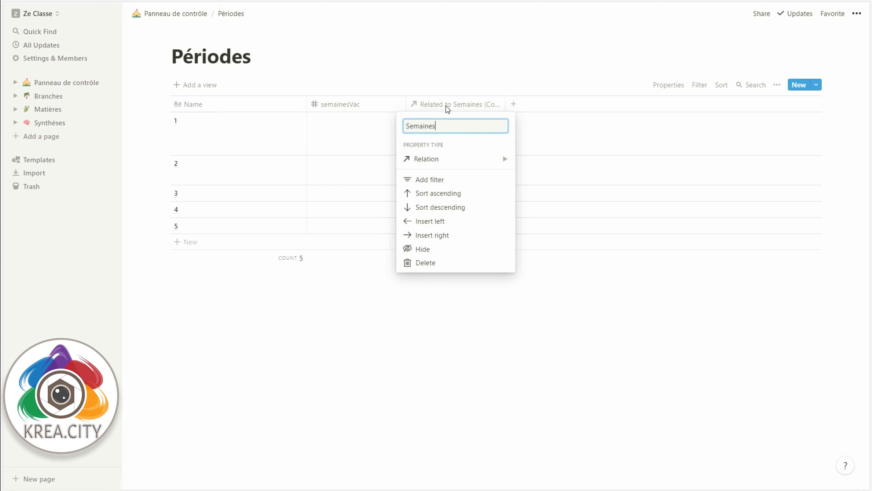
pyautogui.press('Return')
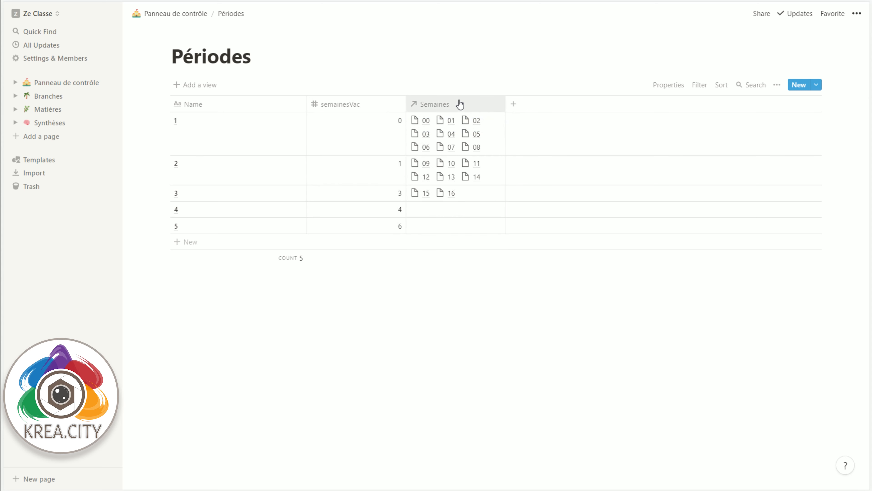
# Step: Add a new Rollup column to the Périodes database
pyautogui.click(513, 104)
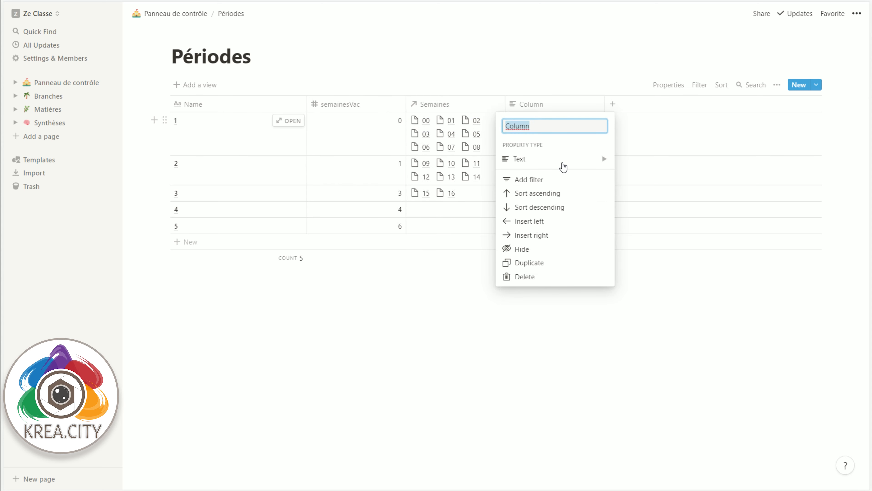
pyautogui.moveTo(564, 166)
pyautogui.scroll(-2, 652, 228)
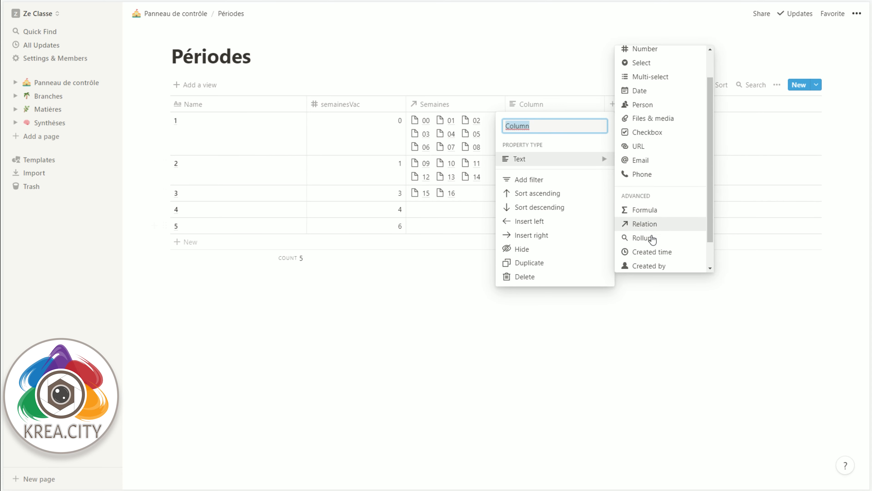
pyautogui.click(653, 238)
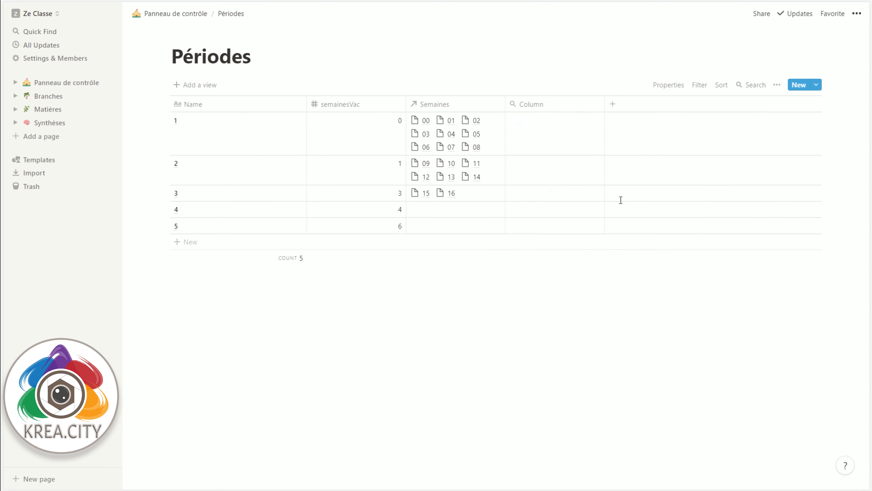
# Step: Configure the rollup to use the Semaines relation and its N° property, calculating a count of the linked weeks
pyautogui.click(549, 110)
pyautogui.click(547, 180)
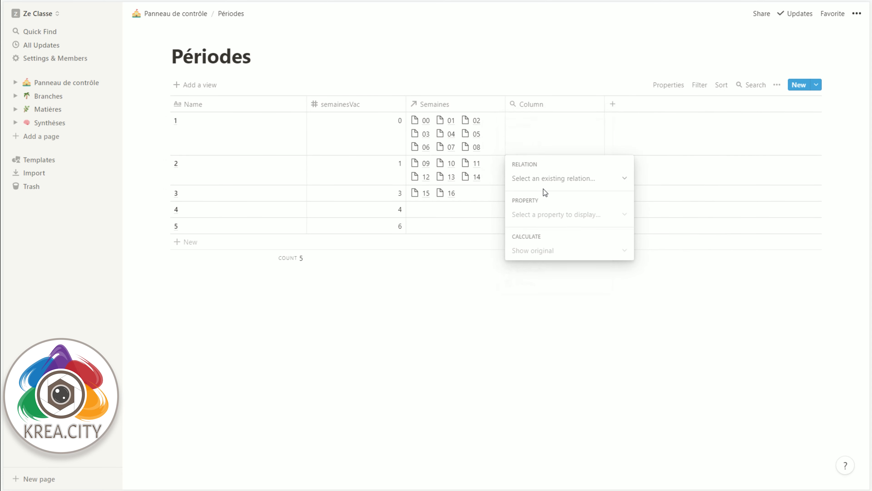
pyautogui.click(532, 185)
pyautogui.click(537, 222)
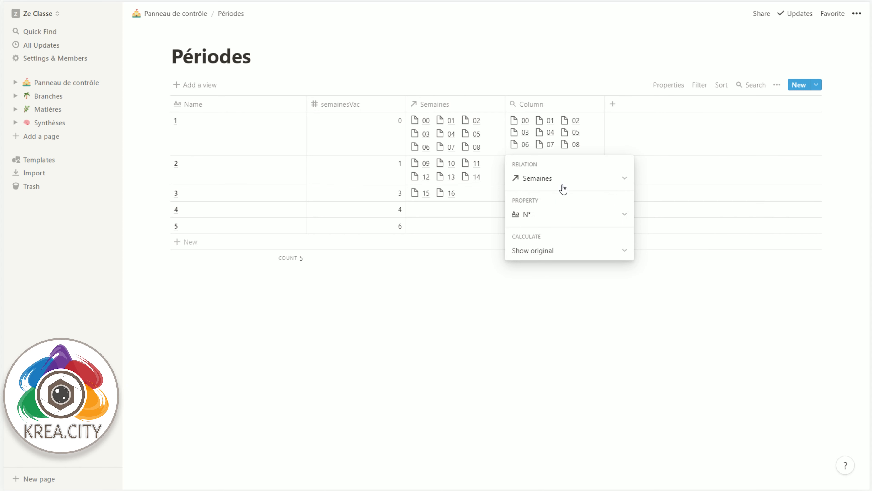
pyautogui.click(568, 254)
pyautogui.click(563, 281)
pyautogui.press('Escape')
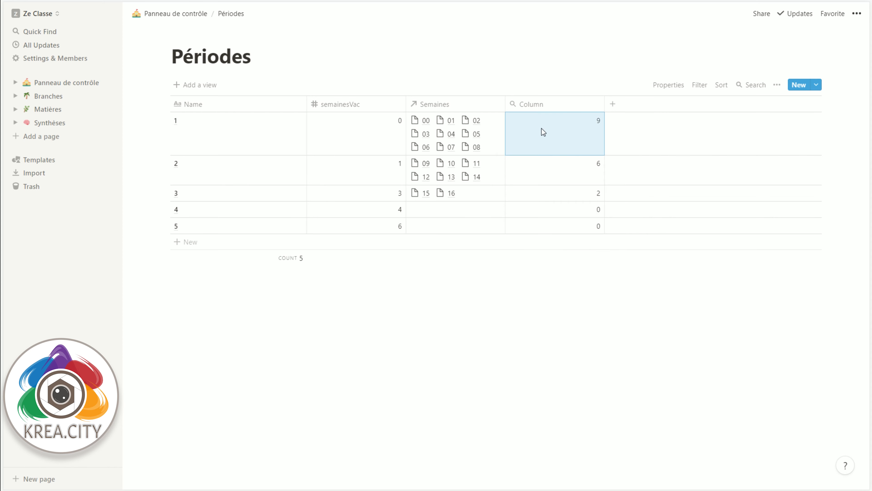
# Step: Rename the rollup column in Périodes with a name beginning with "Sema"
pyautogui.click(550, 104)
pyautogui.write('Se')
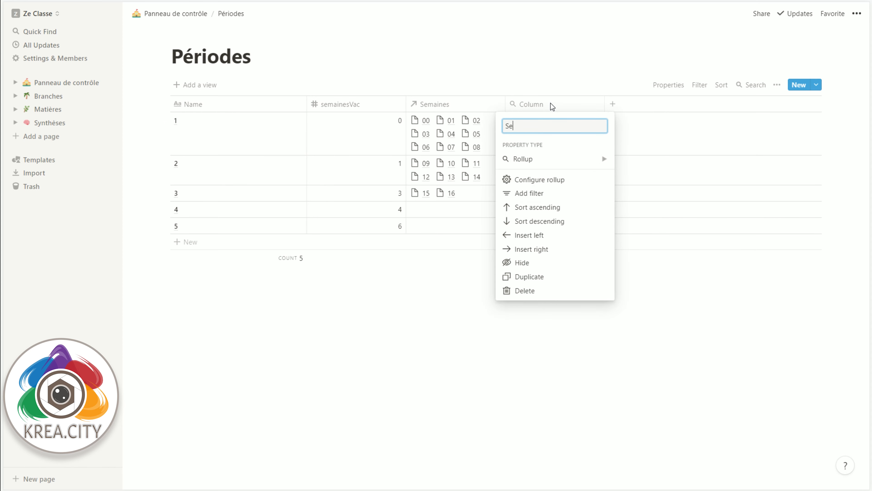
pyautogui.write('maines')
pyautogui.click(544, 39)
pyautogui.click(524, 107)
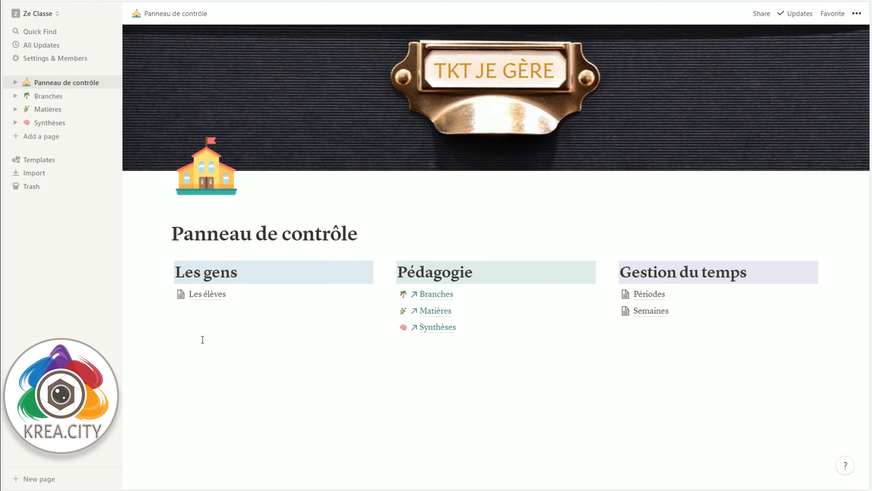
# Step: In the Synthèses database, add a new Relation column linked to the Semaines database
pyautogui.click(427, 328)
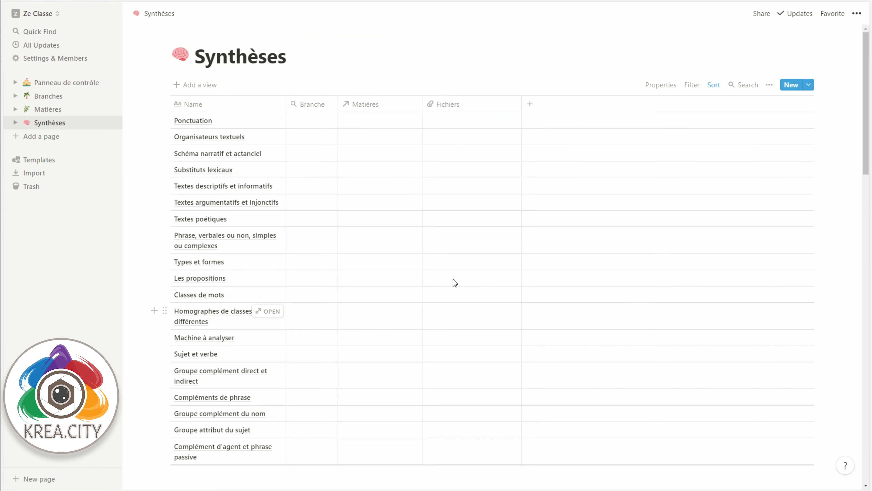
pyautogui.click(531, 106)
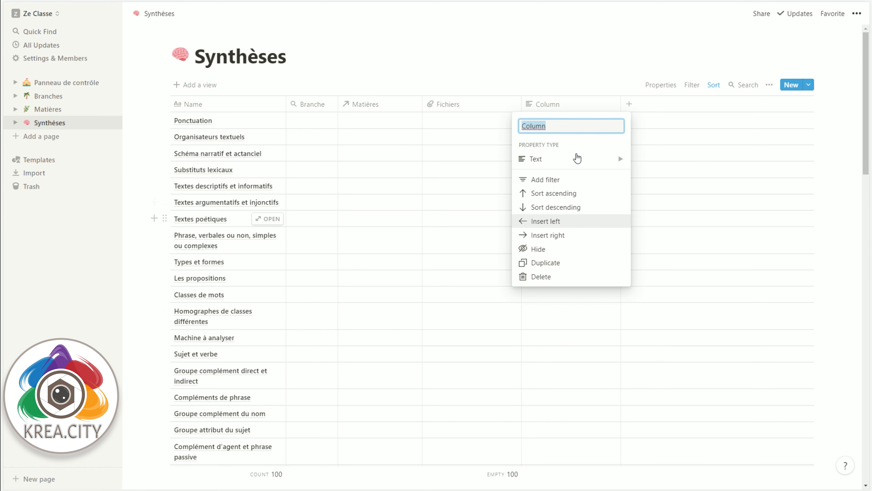
pyautogui.moveTo(606, 160)
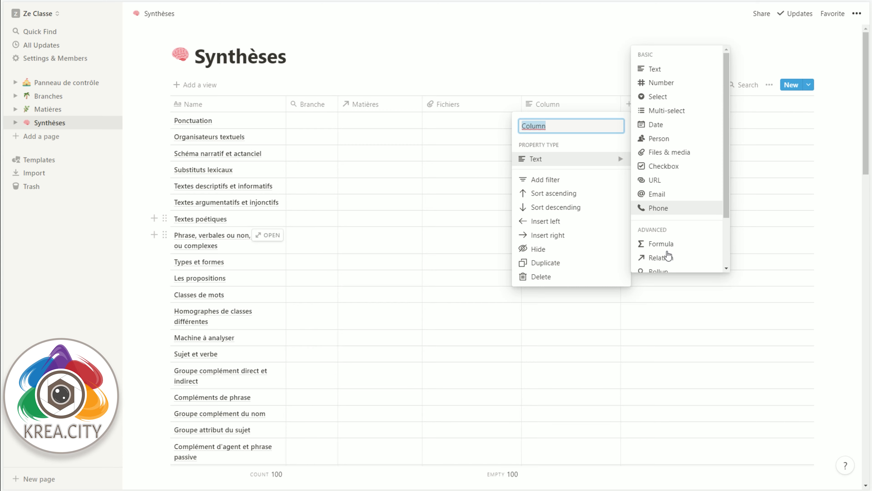
pyautogui.click(665, 257)
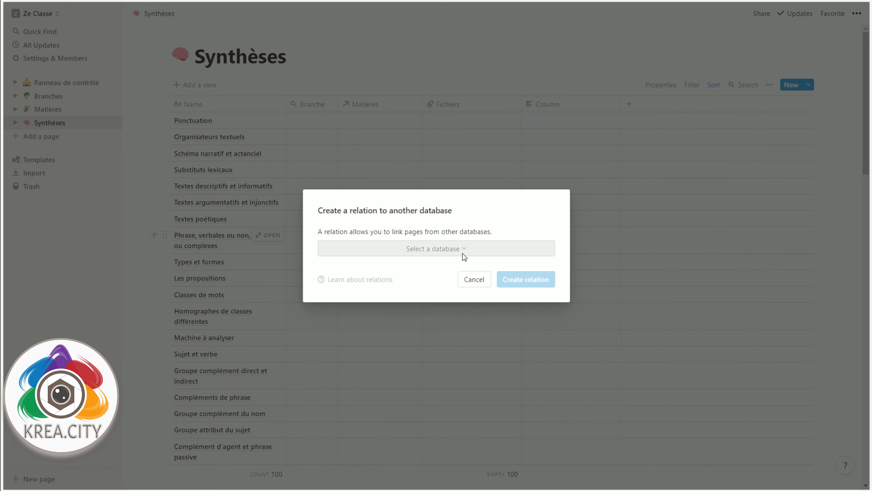
pyautogui.click(434, 250)
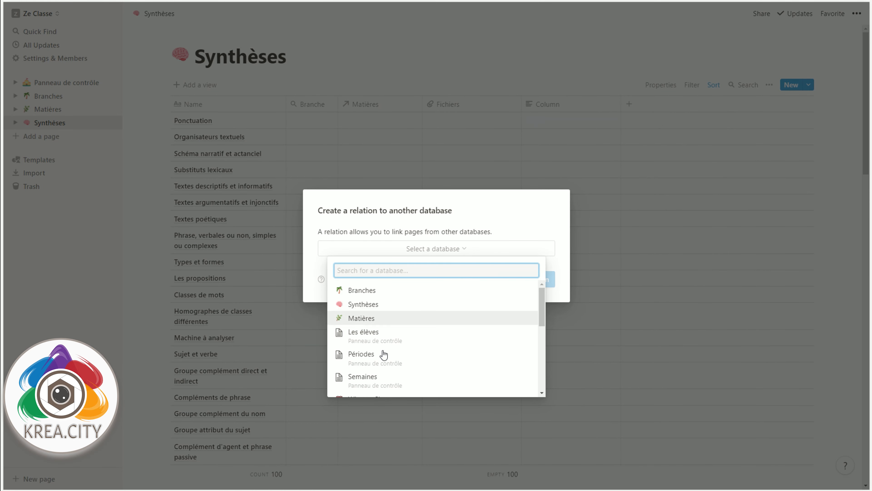
pyautogui.click(376, 380)
pyautogui.click(525, 279)
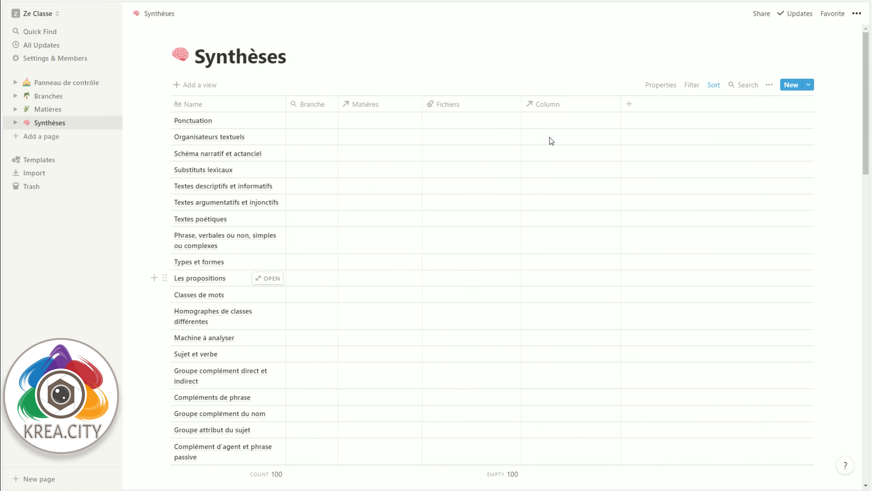
# Step: Rename the new relation column in Synthèses as Semaine
pyautogui.click(556, 105)
pyautogui.write('Semaine')
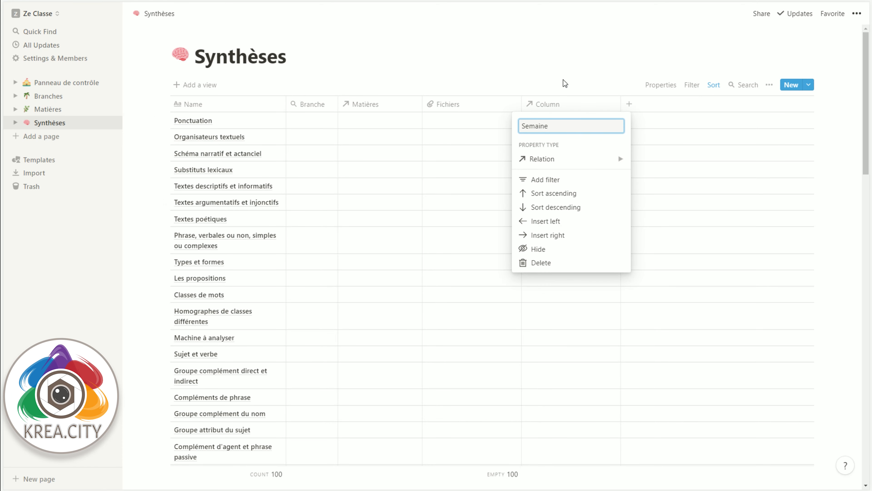
pyautogui.press('Return')
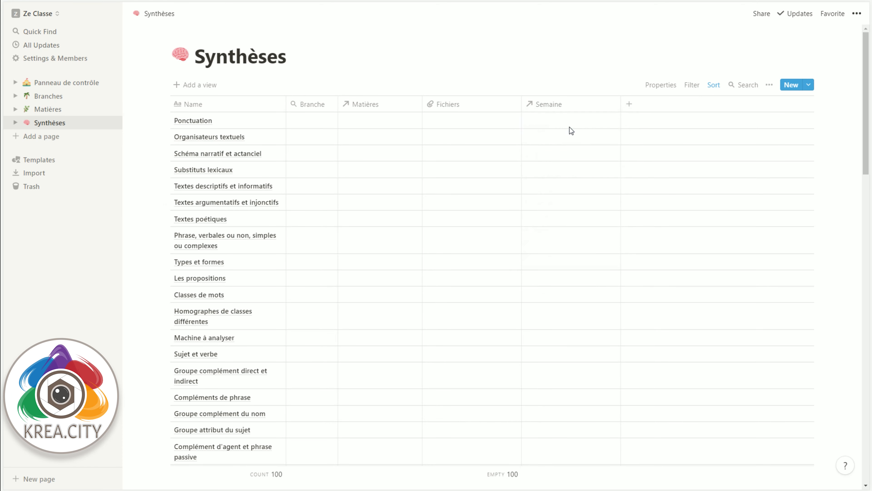
# Step: Link the Ponctuation entry to week 00 in the Semaine column
pyautogui.click(564, 122)
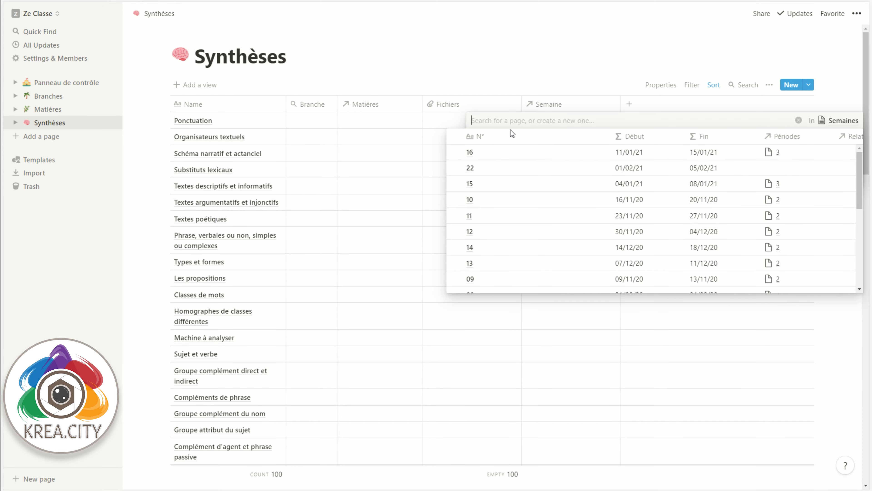
pyautogui.write('00')
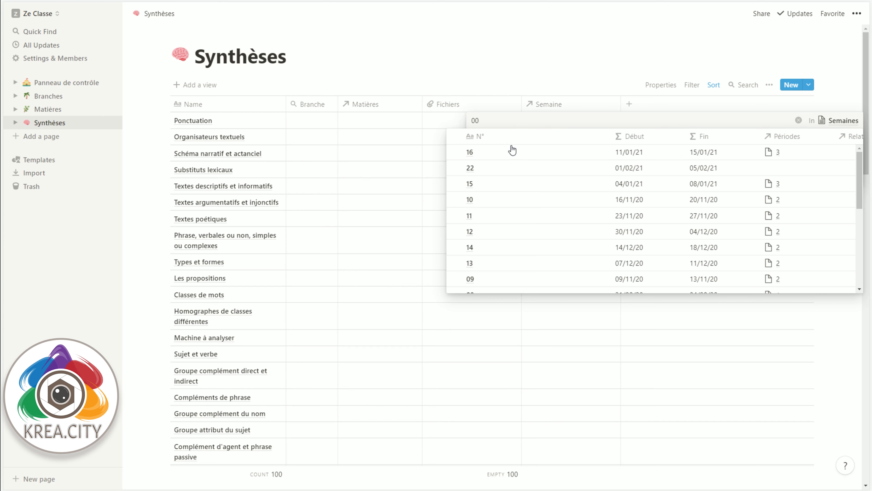
pyautogui.click(488, 155)
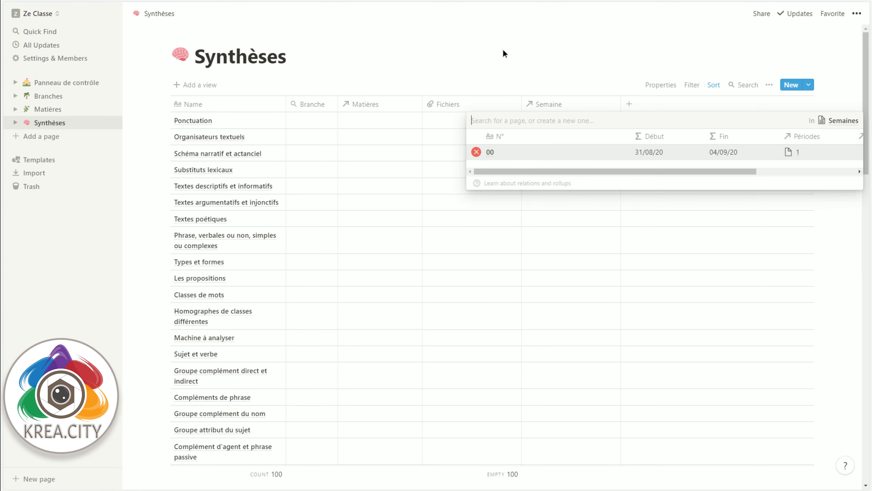
pyautogui.click(497, 72)
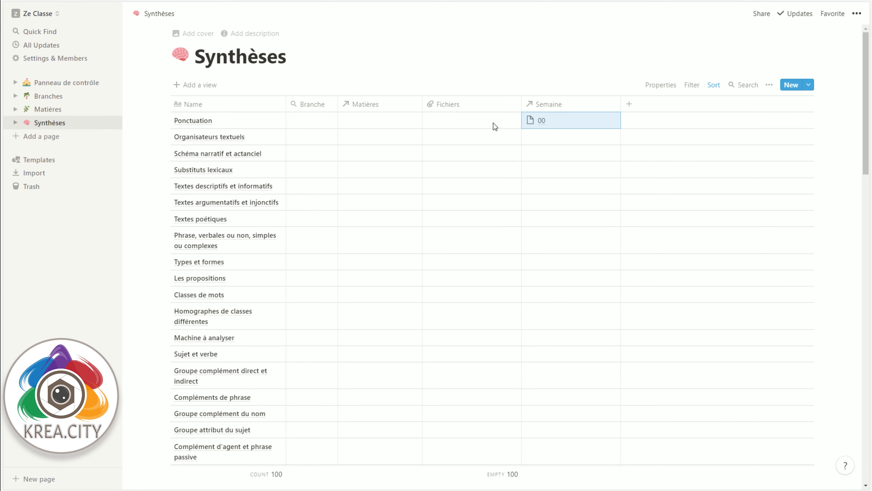
# Step: Widen the Name column so long titles fit on one line, and link the Abaque de numération entry to week 00
pyautogui.moveTo(285, 106); pyautogui.dragTo(392, 110)
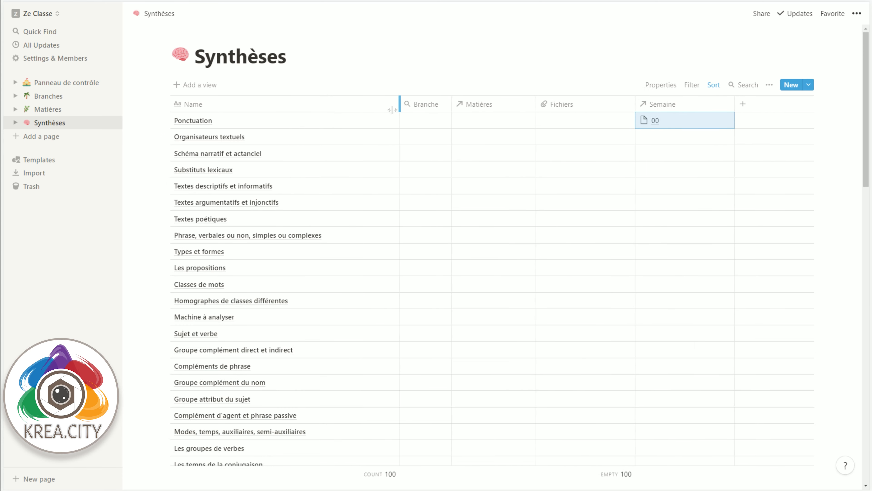
pyautogui.scroll(-8, 446, 206)
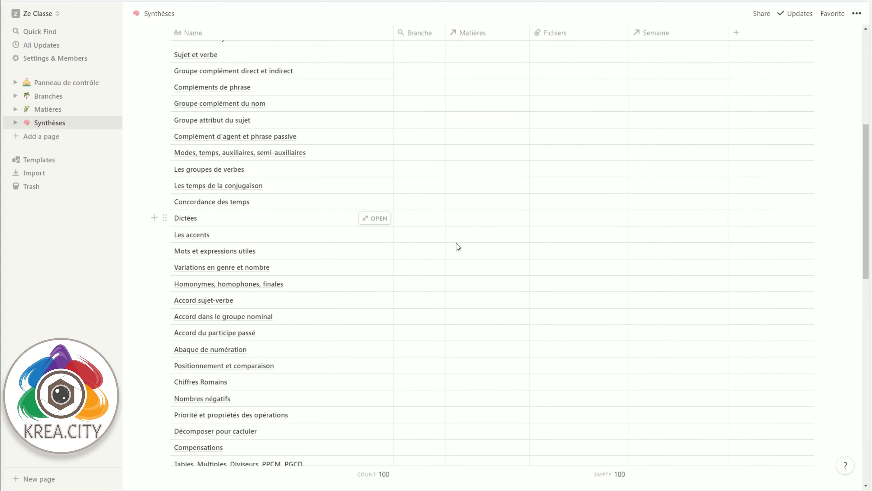
pyautogui.scroll(-2, 471, 225)
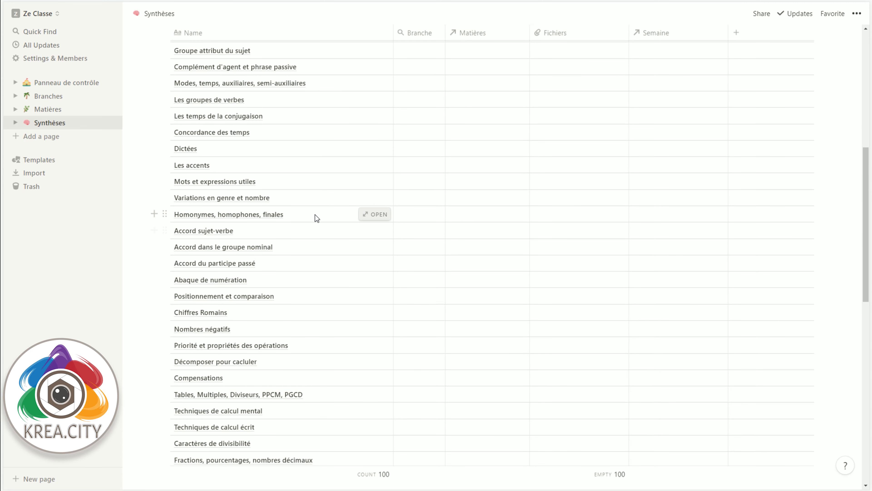
pyautogui.click(670, 281)
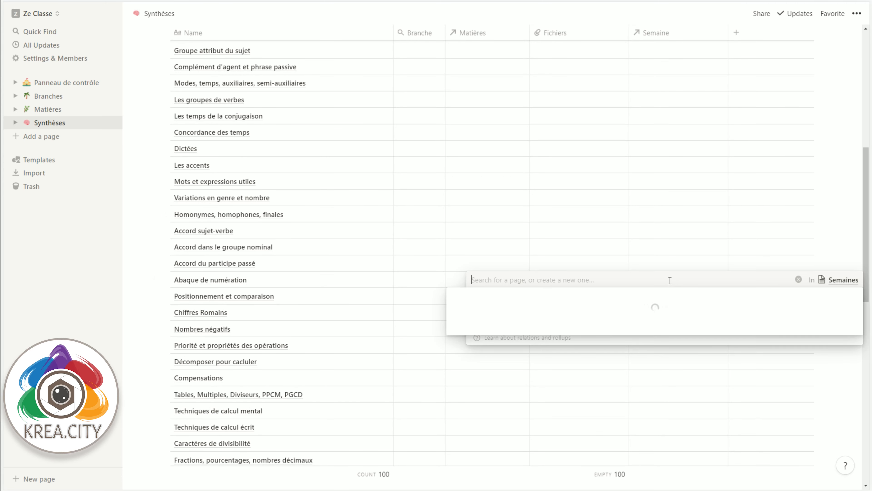
pyautogui.write('00')
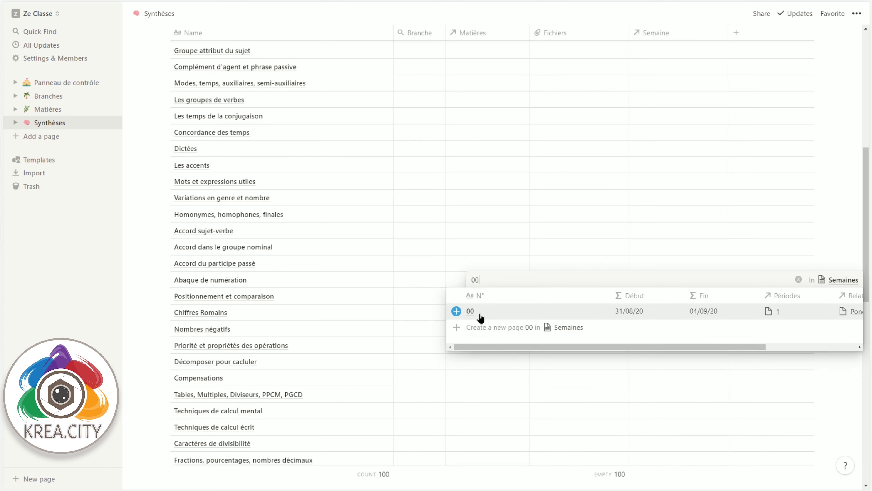
pyautogui.click(481, 311)
pyautogui.press('Escape')
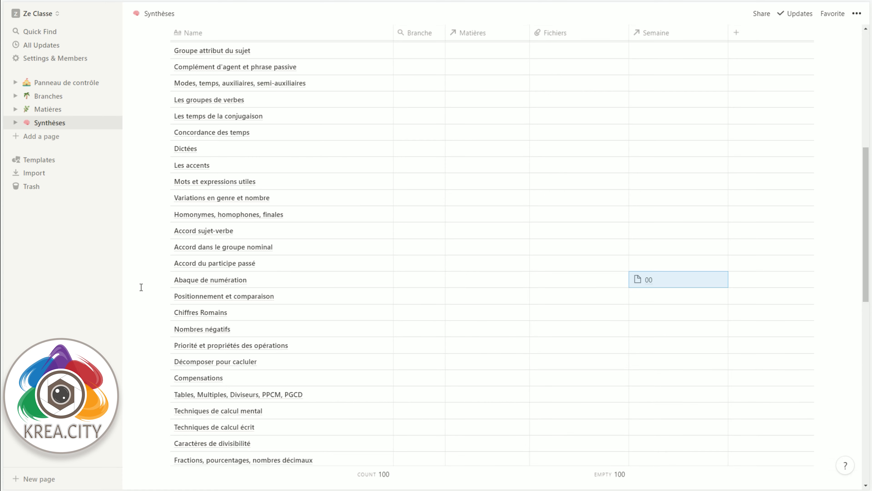
# Step: Open the Semaines database from Panneau de contrôle, widen its "Related to Synthèses (Column)" relation column and rename it Synthèses
pyautogui.click(78, 82)
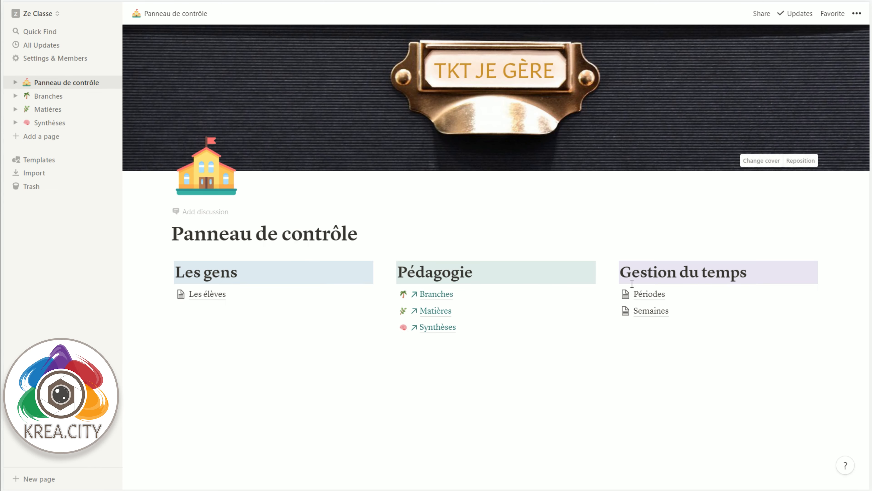
pyautogui.click(640, 313)
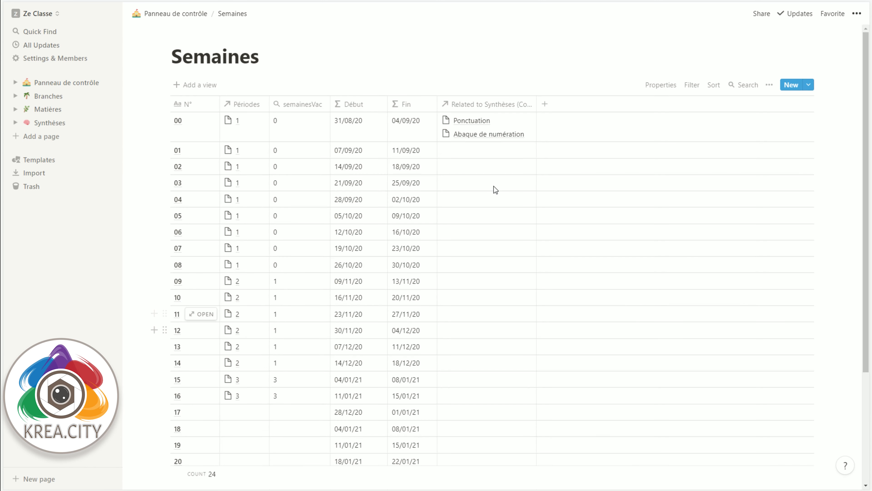
pyautogui.moveTo(609, 110)
pyautogui.mouseDown()
pyautogui.moveTo(618, 109)
pyautogui.moveTo(605, 109)
pyautogui.mouseUp()
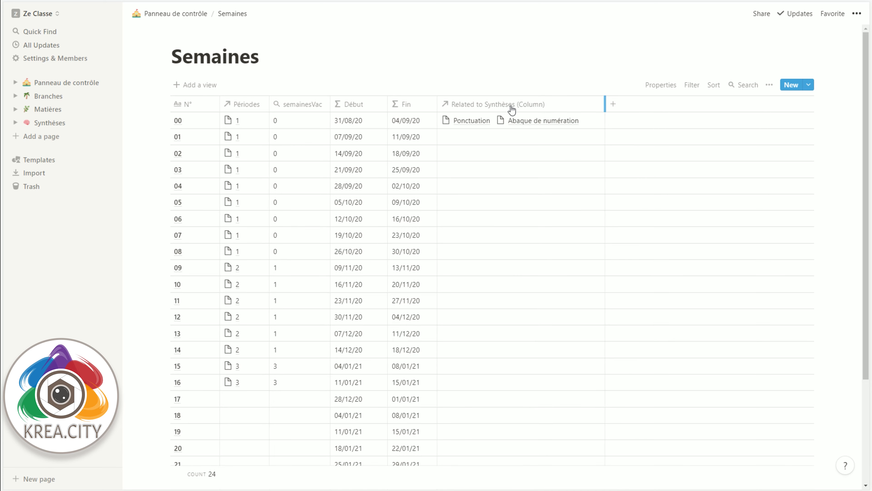
pyautogui.click(512, 109)
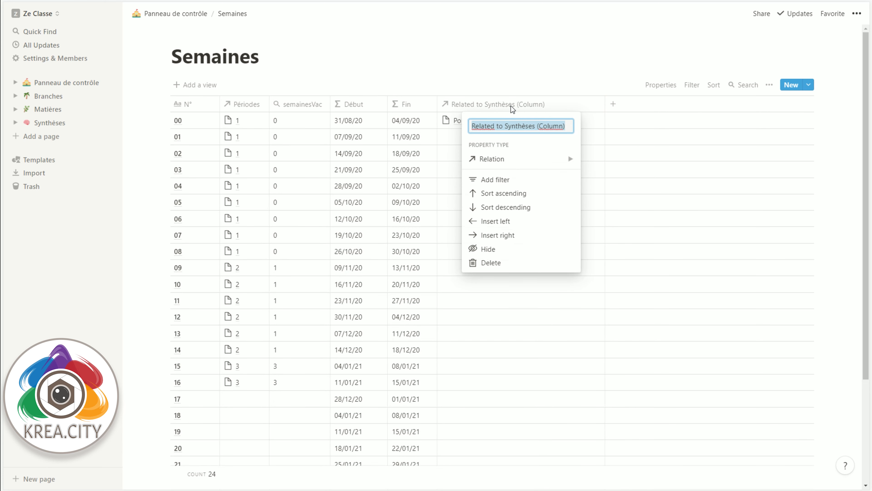
pyautogui.write('Synth')
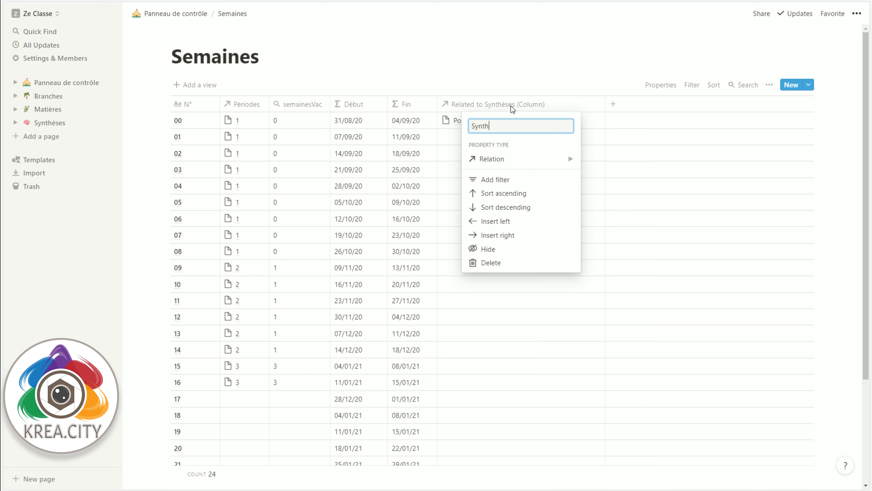
pyautogui.write('èses')
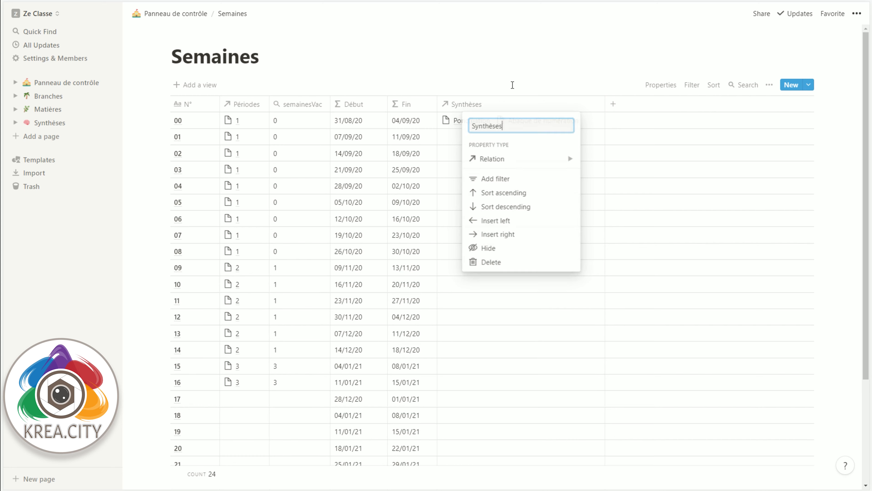
pyautogui.click(513, 85)
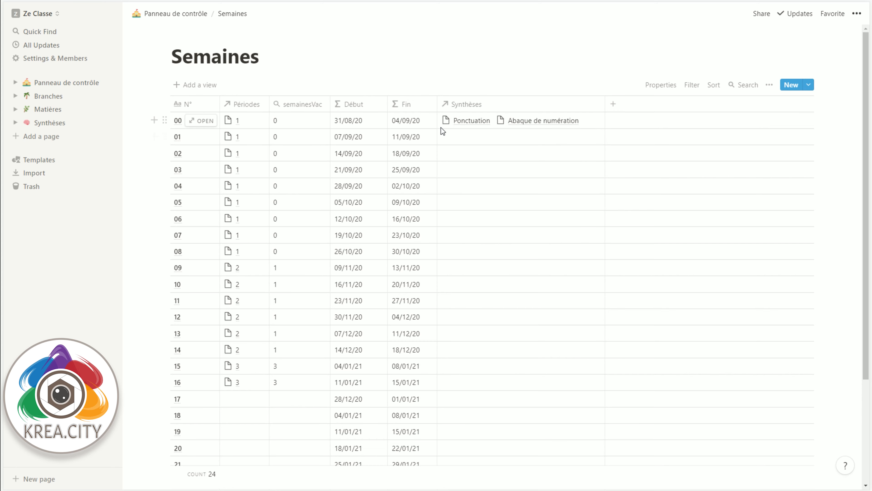
# Step: Open the Périodes database from Panneau de contrôle and add a new Rollup column after Cb Sem
pyautogui.click(170, 14)
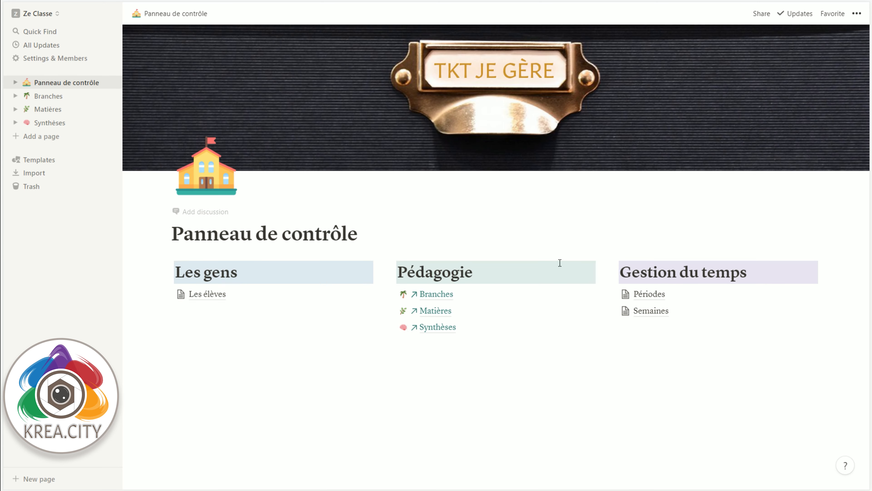
pyautogui.click(639, 294)
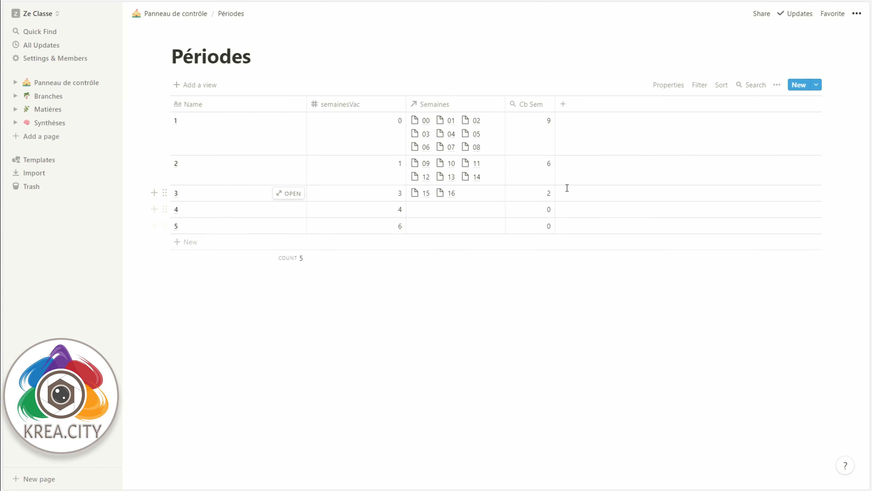
pyautogui.click(605, 104)
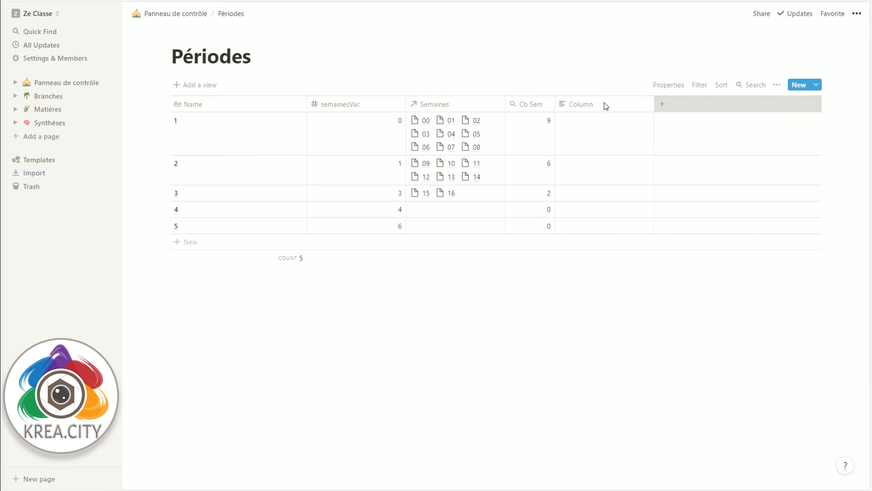
pyautogui.moveTo(615, 160)
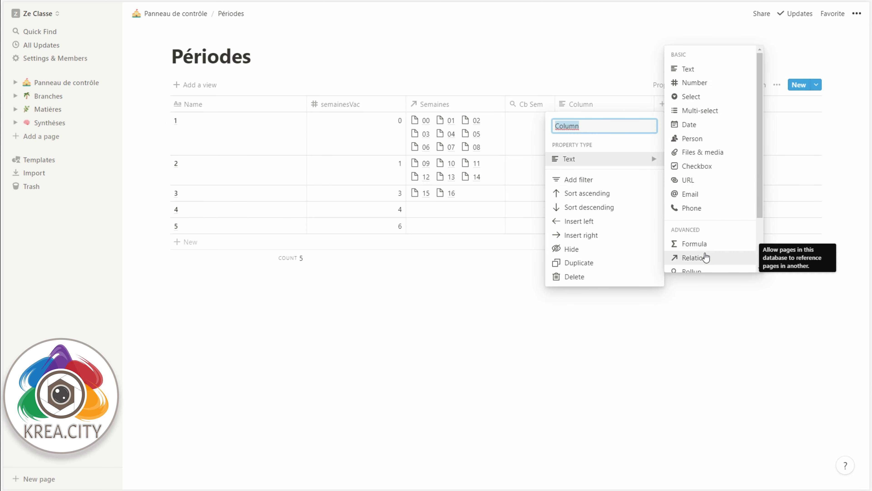
pyautogui.scroll(-1, 704, 247)
pyautogui.click(700, 239)
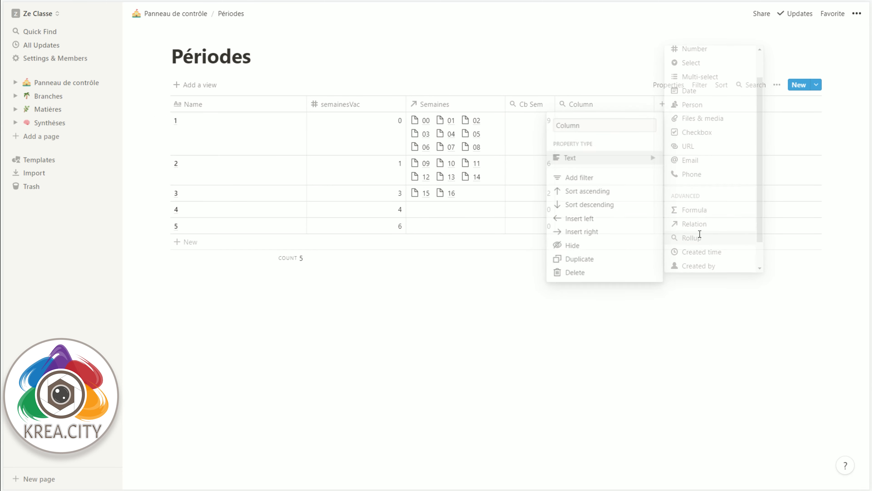
# Step: Configure the new rollup to use the Semaines relation and its Synthèses property, and widen the column
pyautogui.click(599, 109)
pyautogui.click(616, 186)
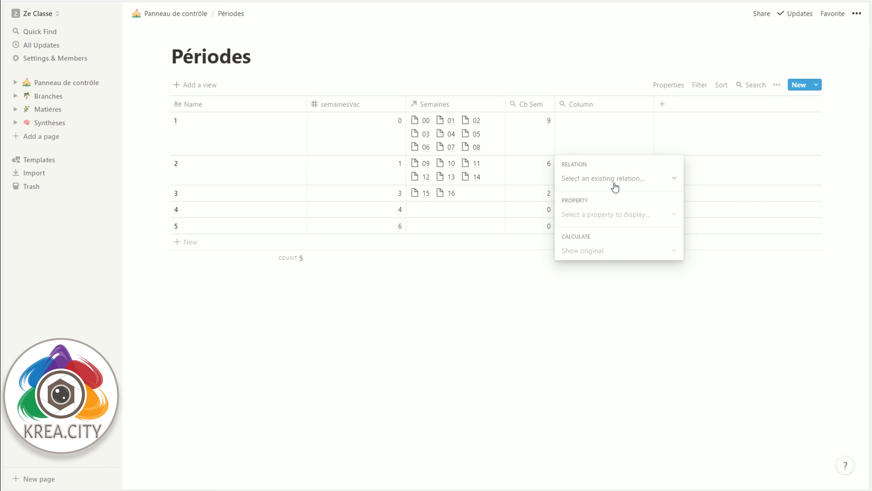
pyautogui.click(612, 178)
pyautogui.click(608, 220)
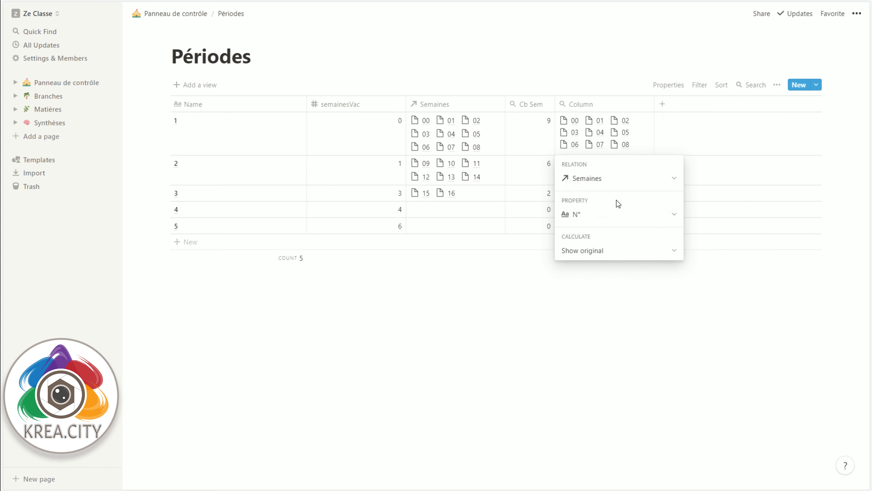
pyautogui.click(623, 215)
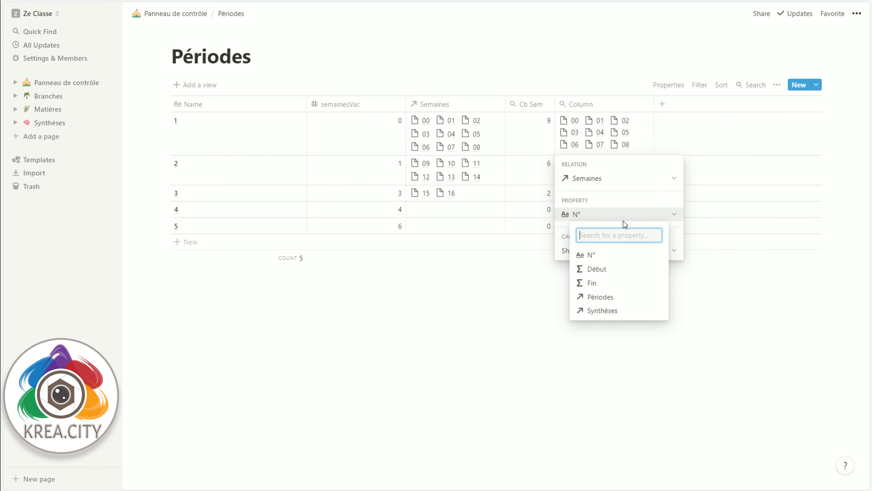
pyautogui.click(610, 308)
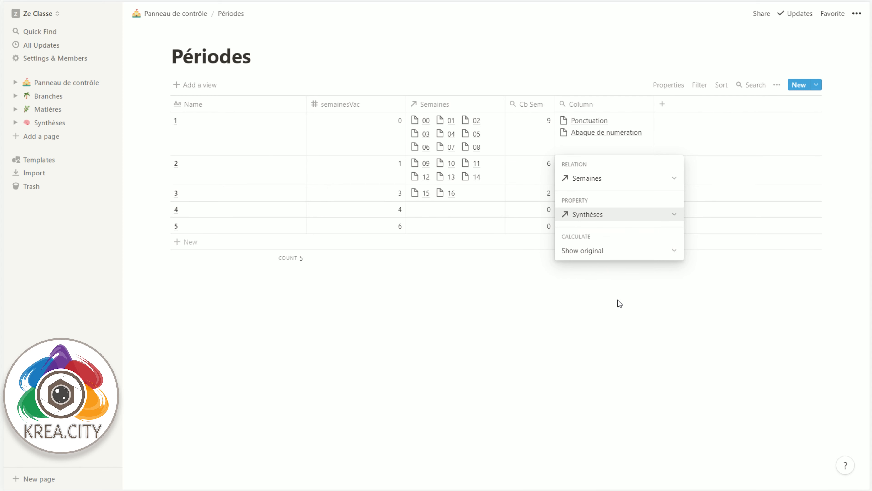
pyautogui.click(619, 299)
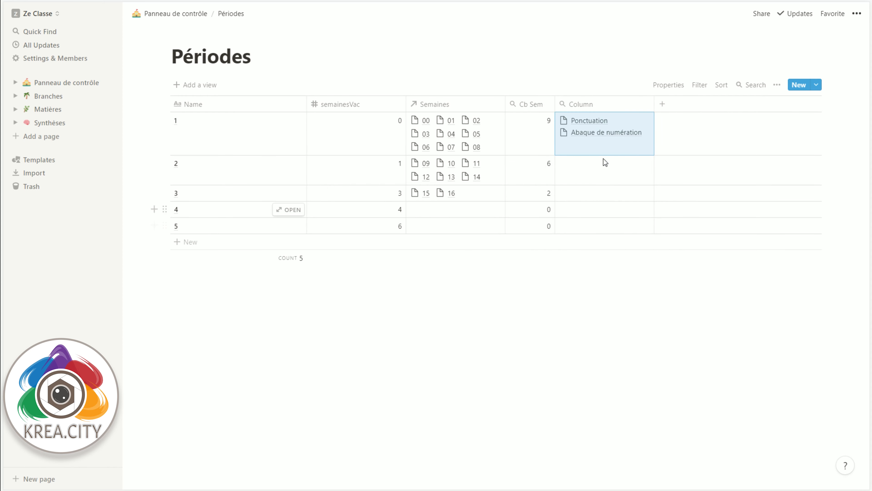
pyautogui.moveTo(655, 103); pyautogui.dragTo(806, 103)
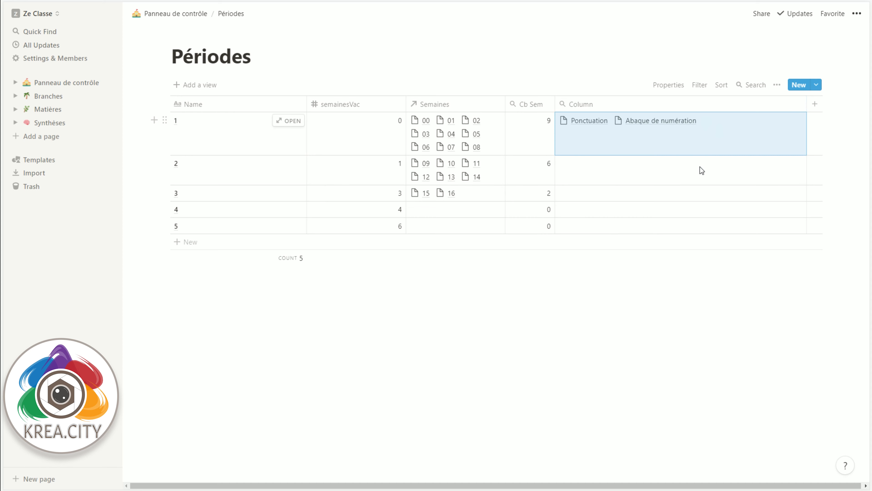